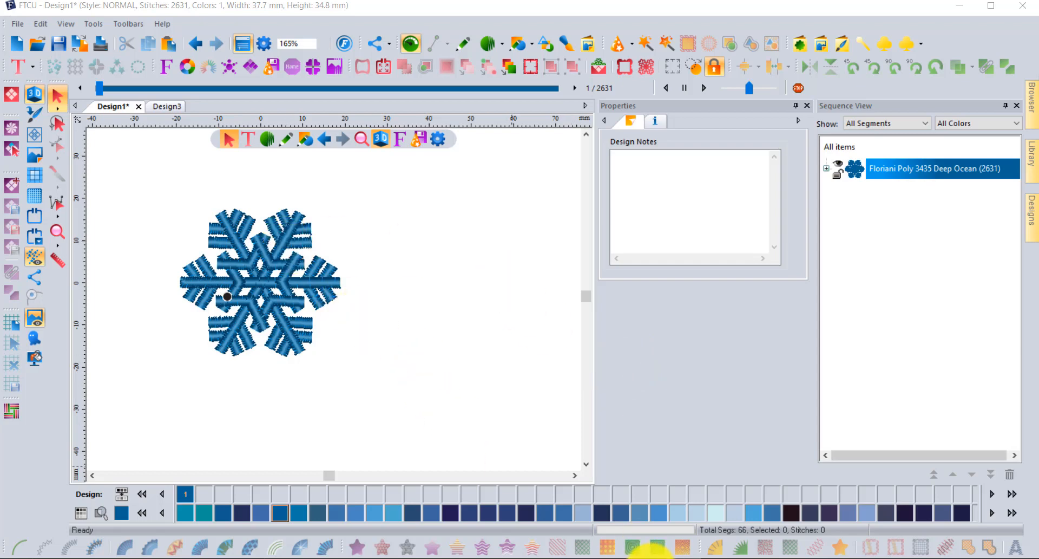
# Step: View the stitch-out photo Fusion-Workshop-06.005.jpeg beside the snowflake design, and return to the embroidery design
pyautogui.moveTo(649, 550)
pyautogui.click(650, 483)
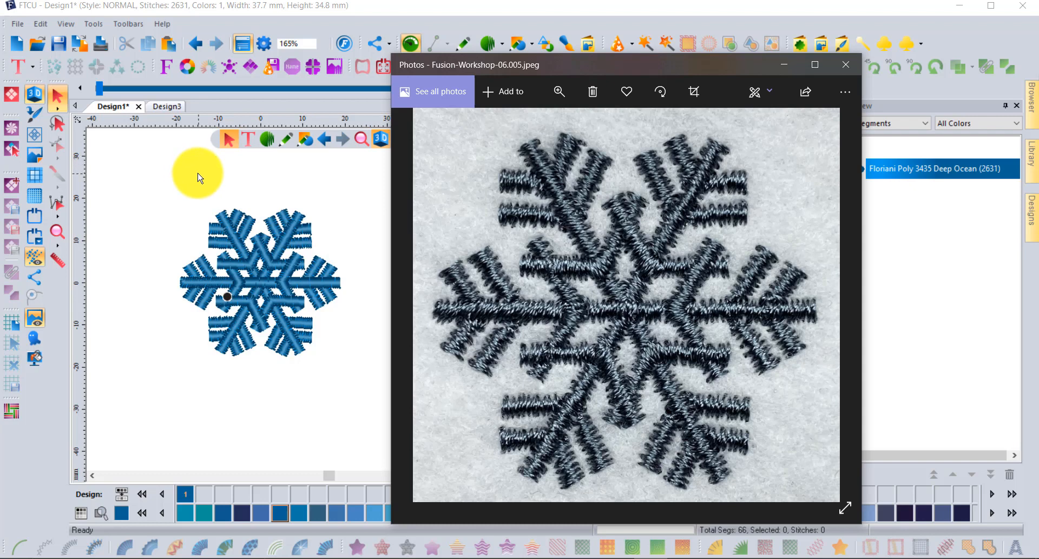
pyautogui.click(198, 175)
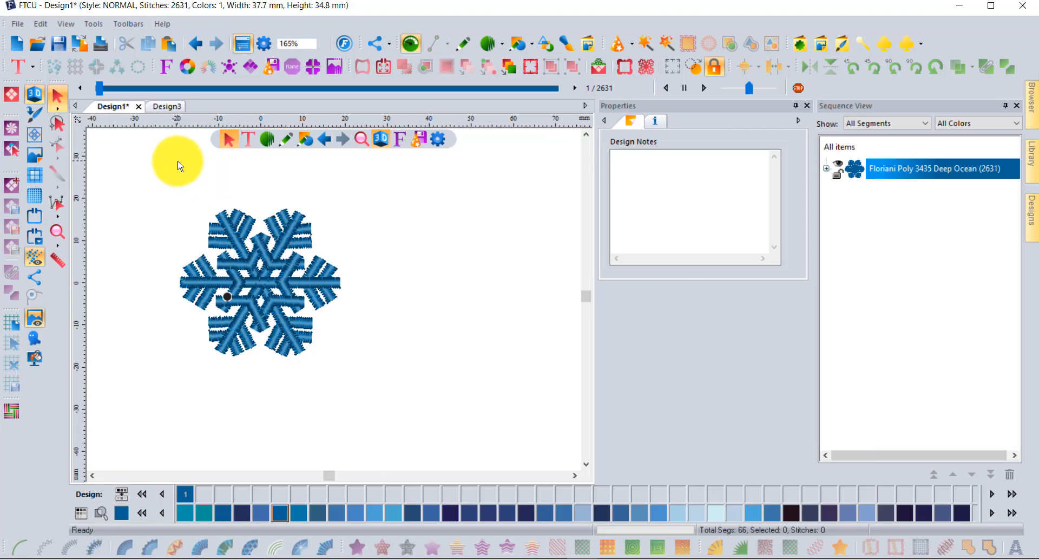
# Step: Create a new design and load the snowflake image FBD059.jpg into it as the backdrop
pyautogui.click(21, 46)
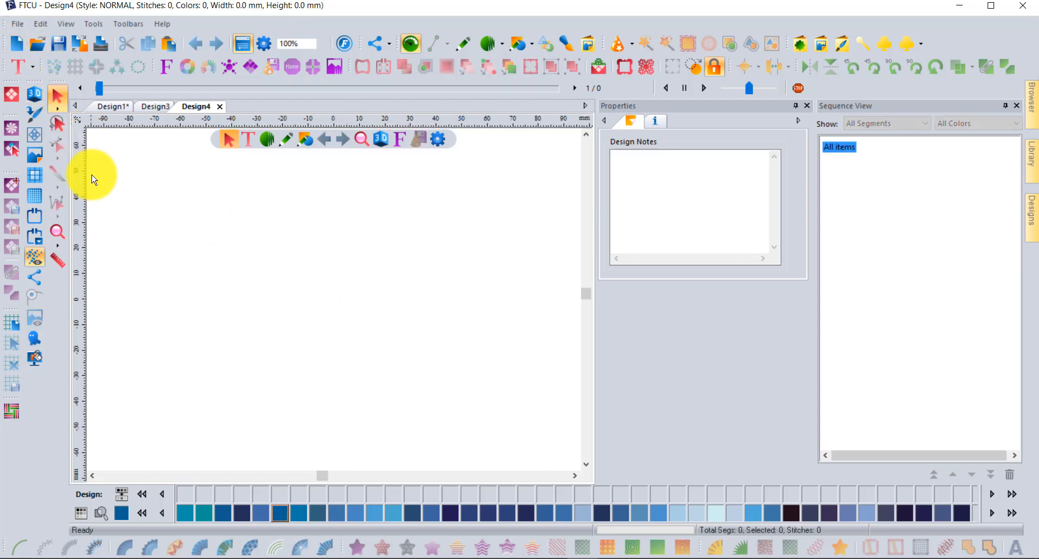
pyautogui.click(33, 157)
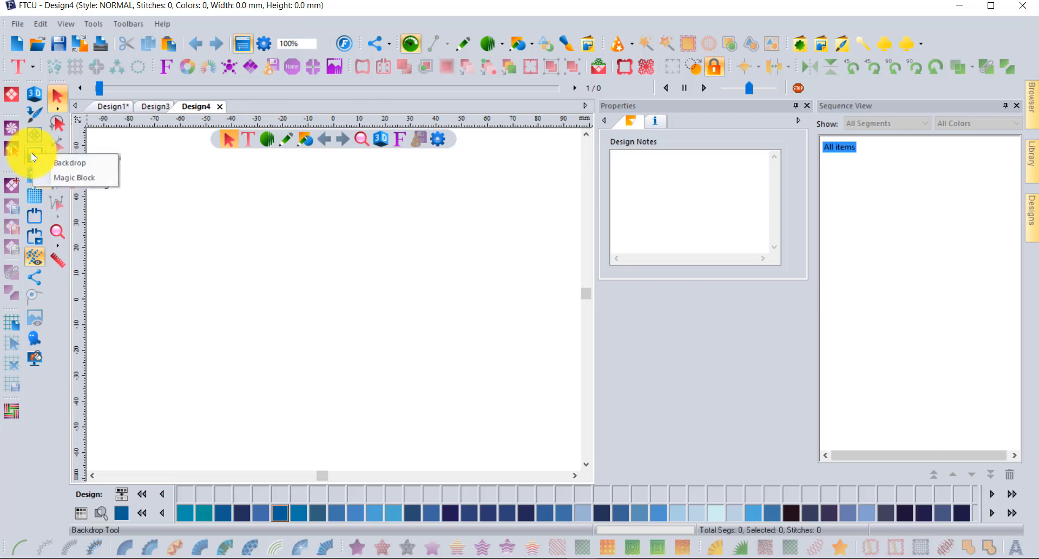
pyautogui.click(75, 168)
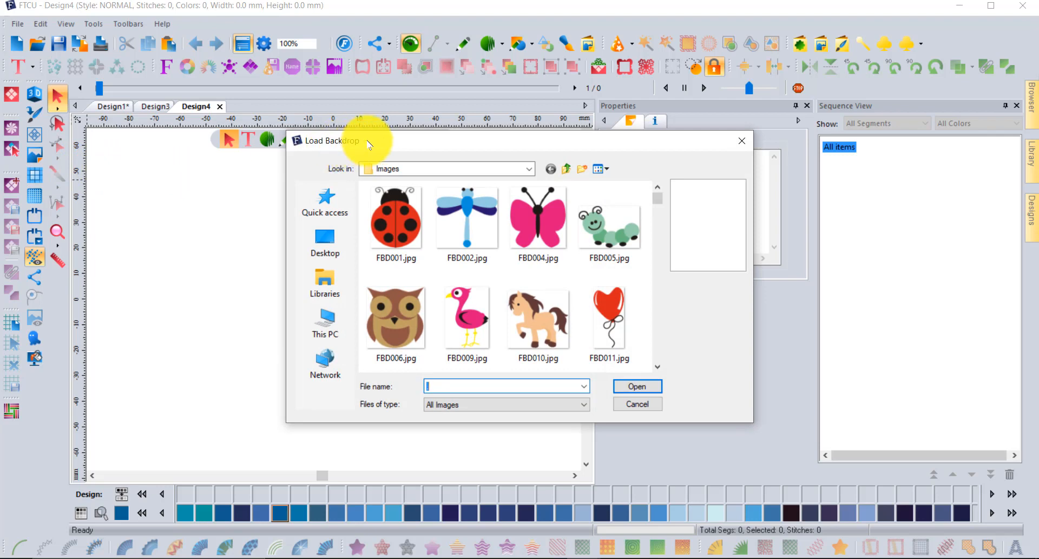
pyautogui.moveTo(373, 141); pyautogui.dragTo(334, 100)
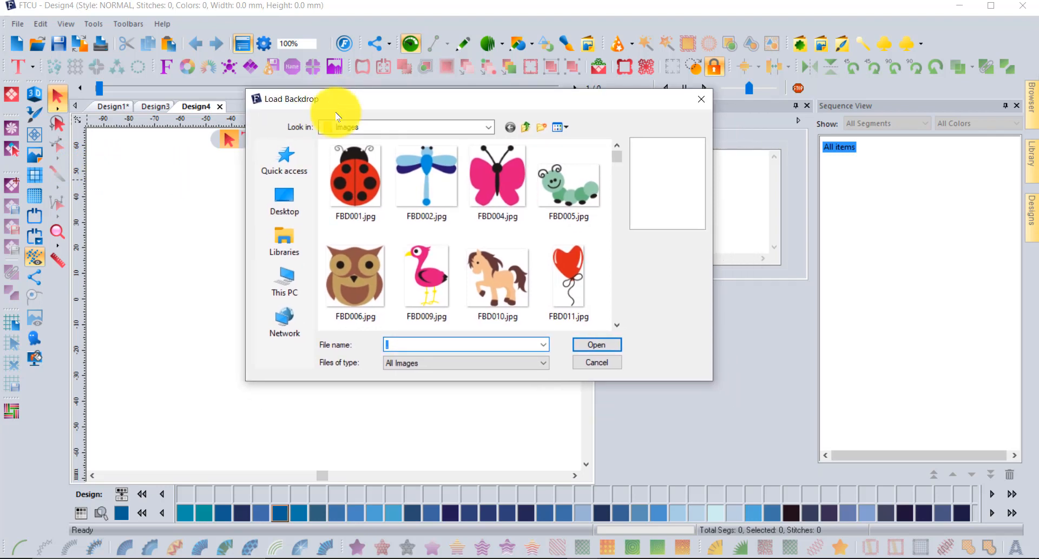
pyautogui.scroll(-2, 425, 180)
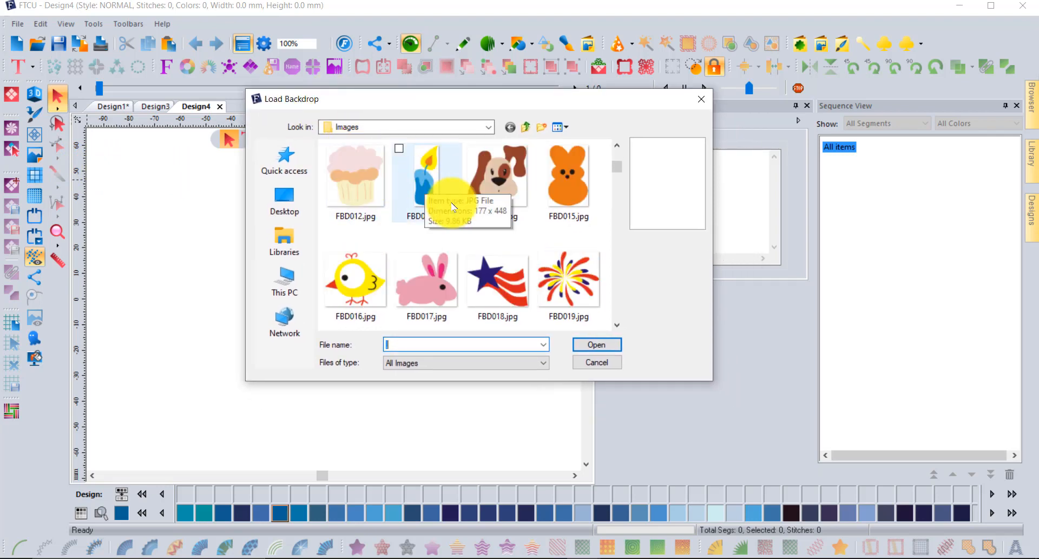
pyautogui.scroll(-5, 425, 187)
pyautogui.scroll(-3, 453, 209)
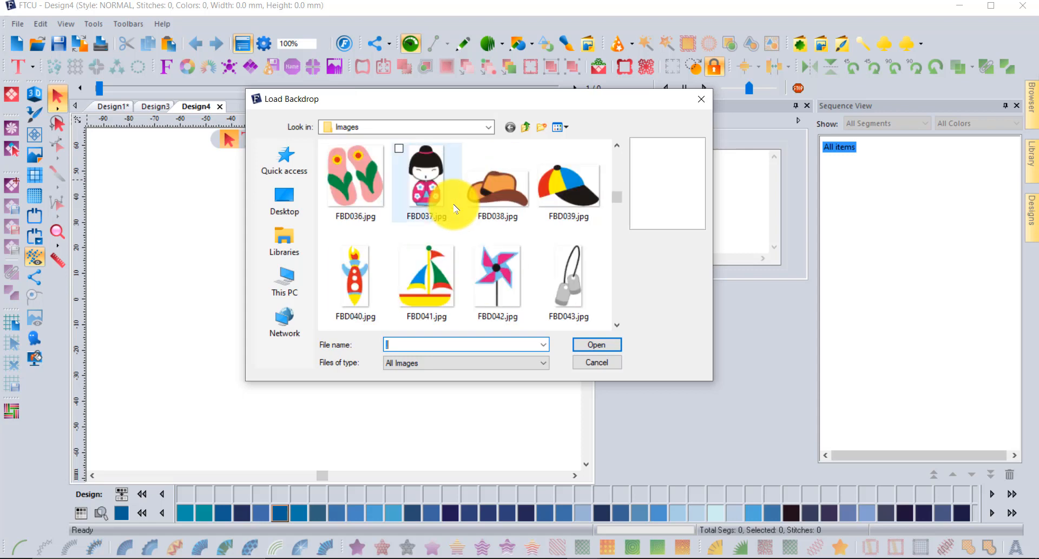
pyautogui.scroll(-2, 455, 208)
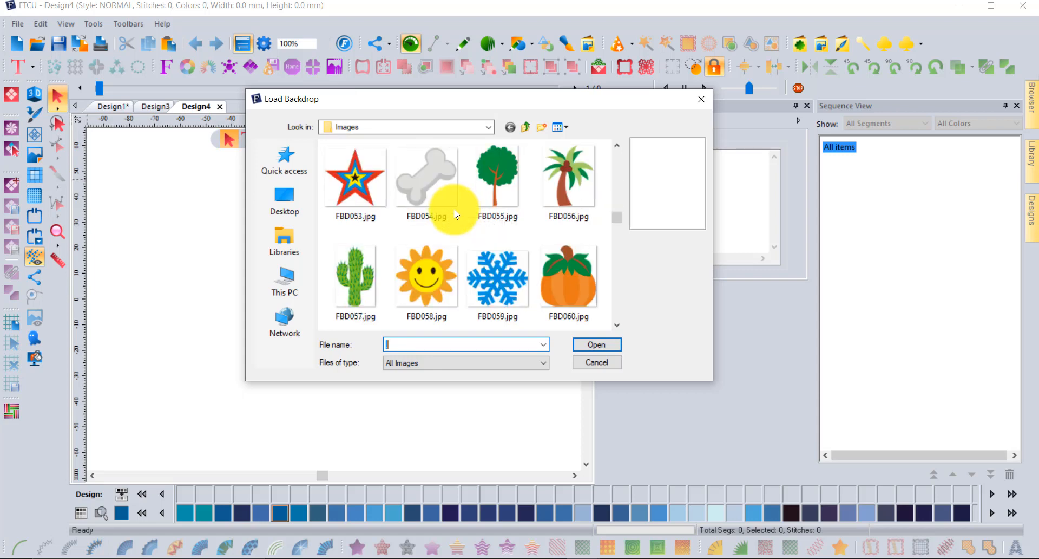
pyautogui.click(505, 280)
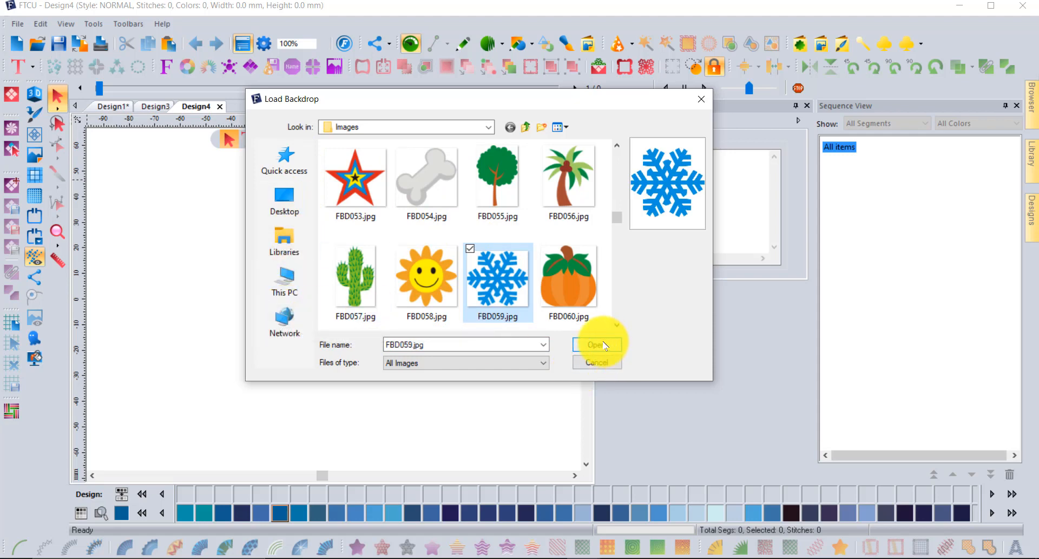
pyautogui.click(495, 366)
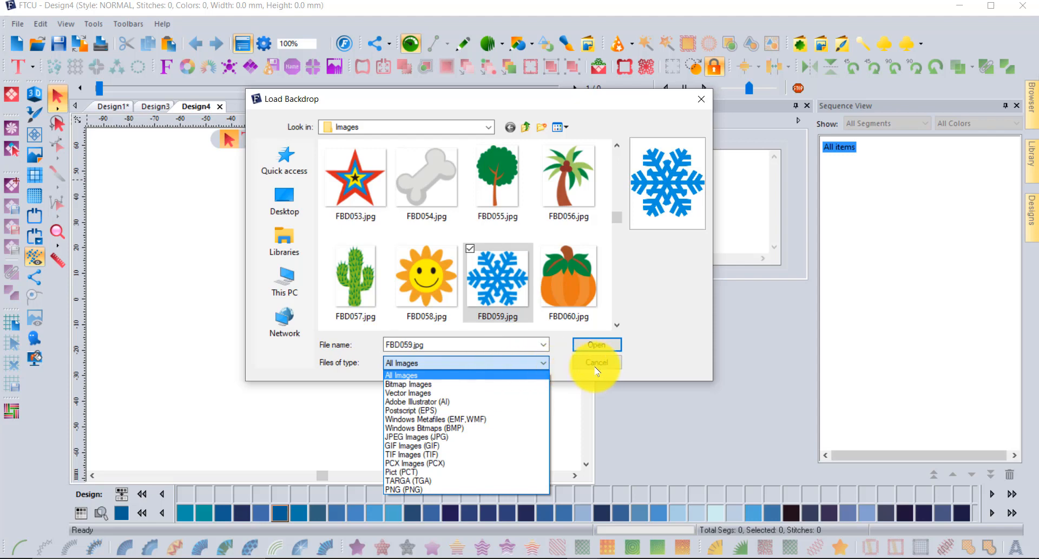
pyautogui.click(596, 350)
pyautogui.click(596, 349)
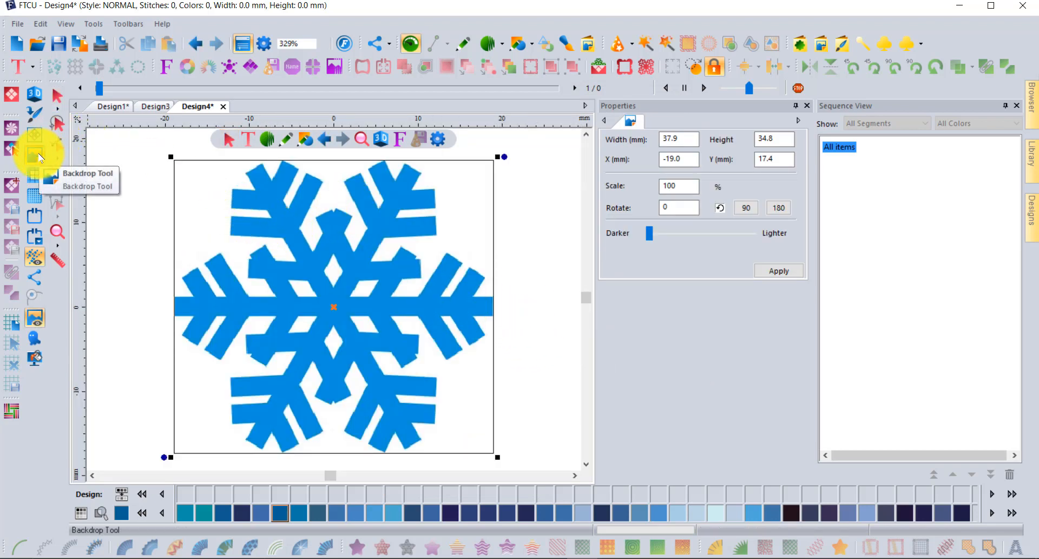
# Step: Try to select the snowflake backdrop with the Selection tool by framing an area around it
pyautogui.click(36, 155)
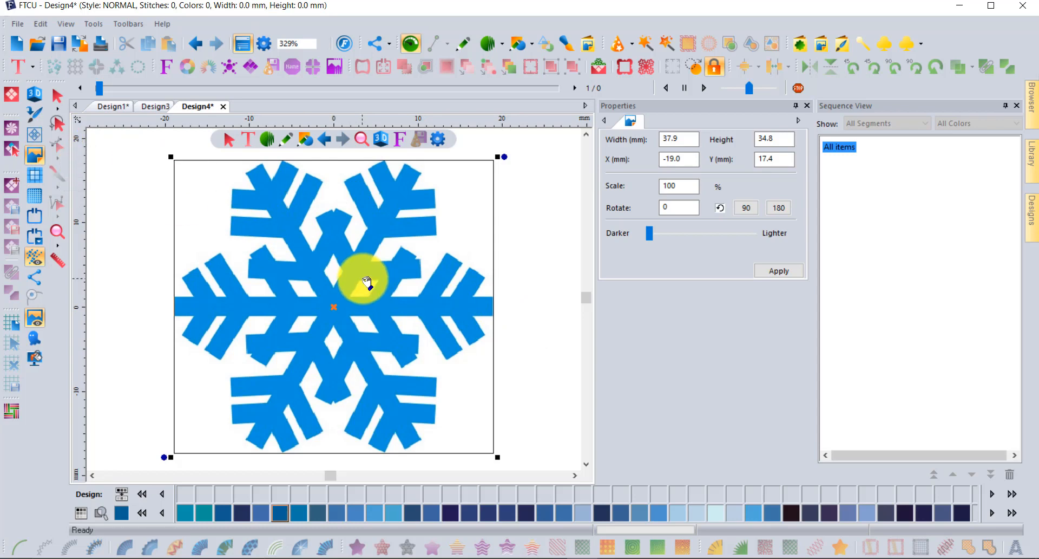
pyautogui.click(59, 95)
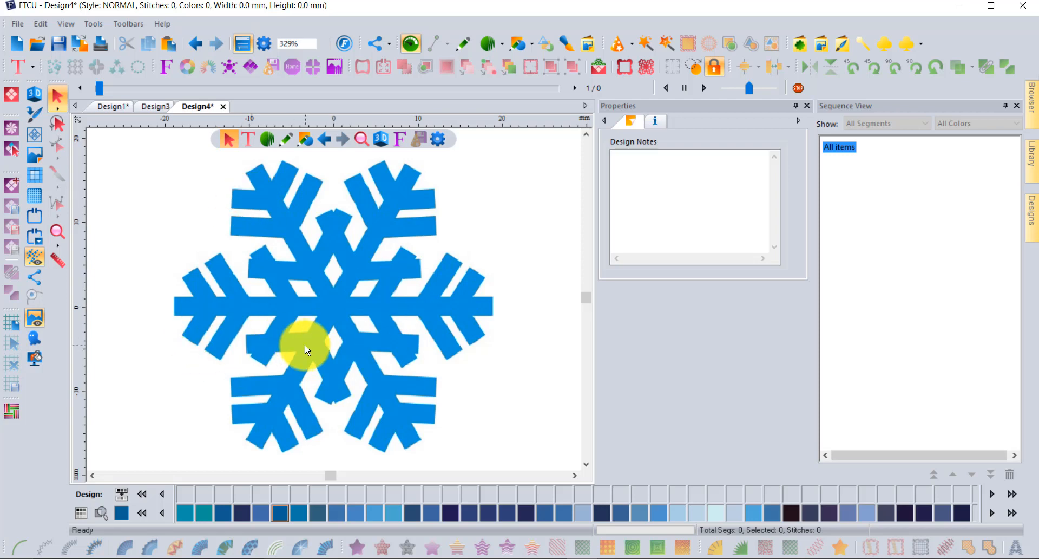
pyautogui.scroll(-3, 301, 348)
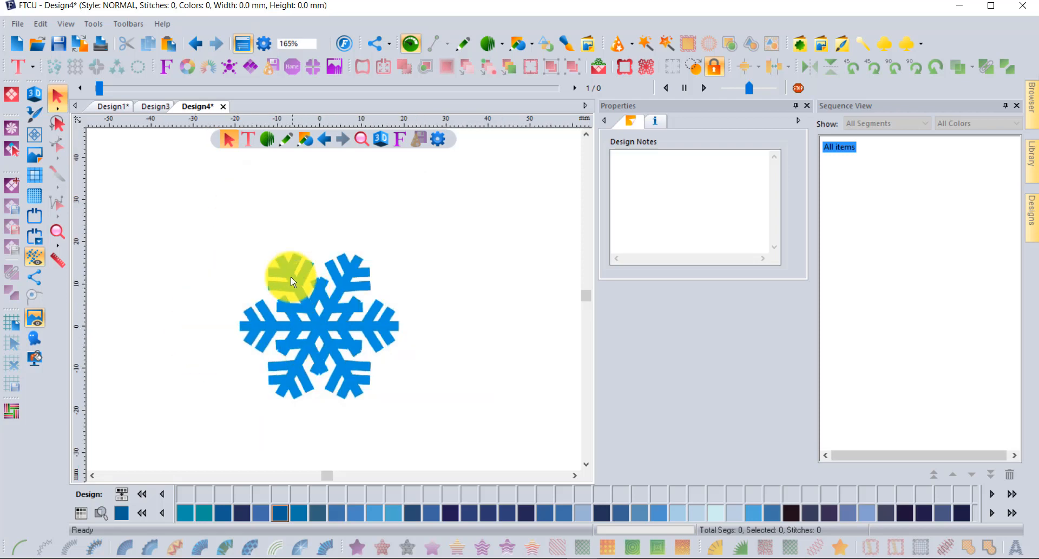
pyautogui.moveTo(382, 371); pyautogui.dragTo(467, 441)
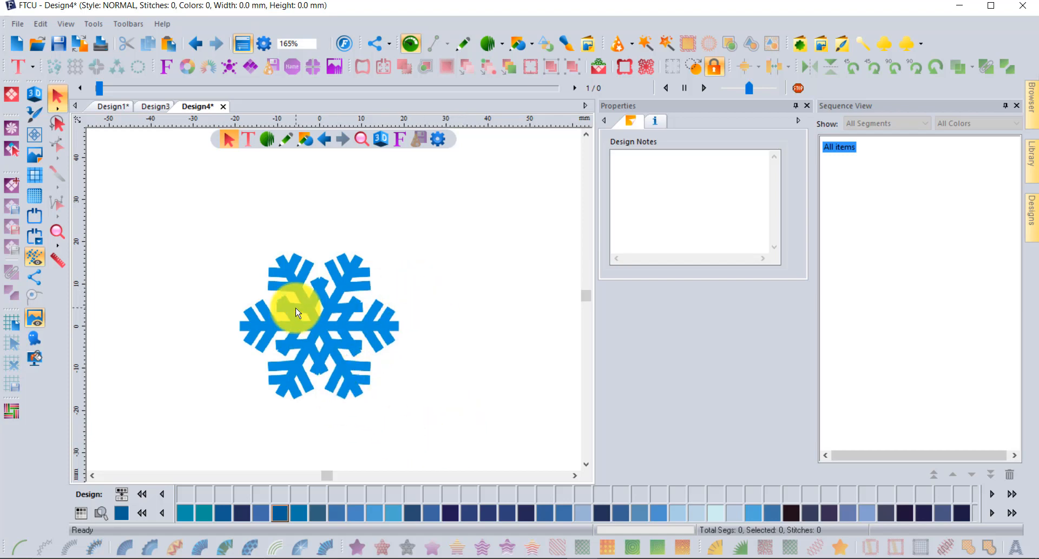
# Step: Show the hoop and, with the Backdrop tool, shift the snowflake up and left and enlarge it to about 50.2 mm high
pyautogui.click(35, 217)
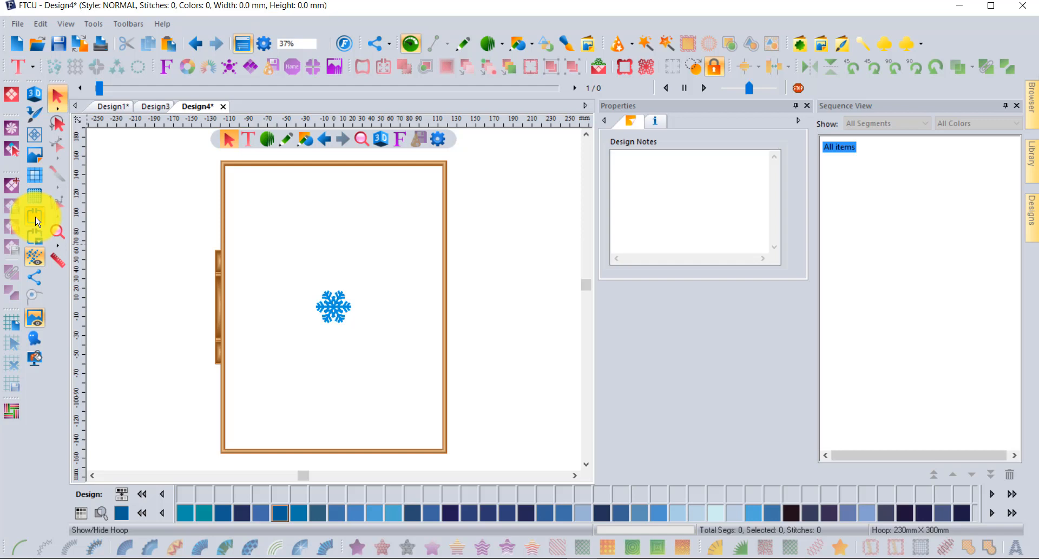
pyautogui.click(30, 155)
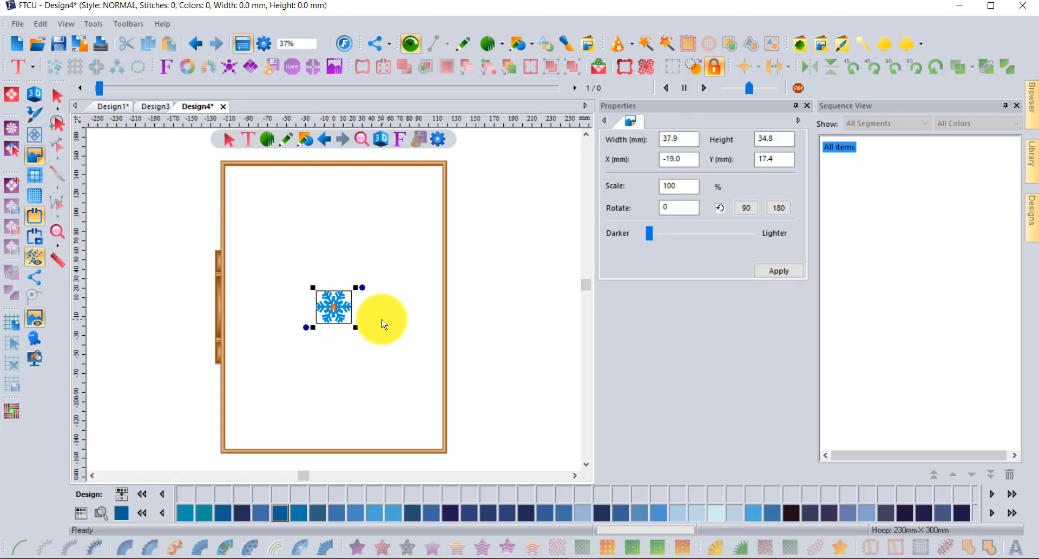
pyautogui.scroll(1, 339, 308)
pyautogui.scroll(1, 340, 308)
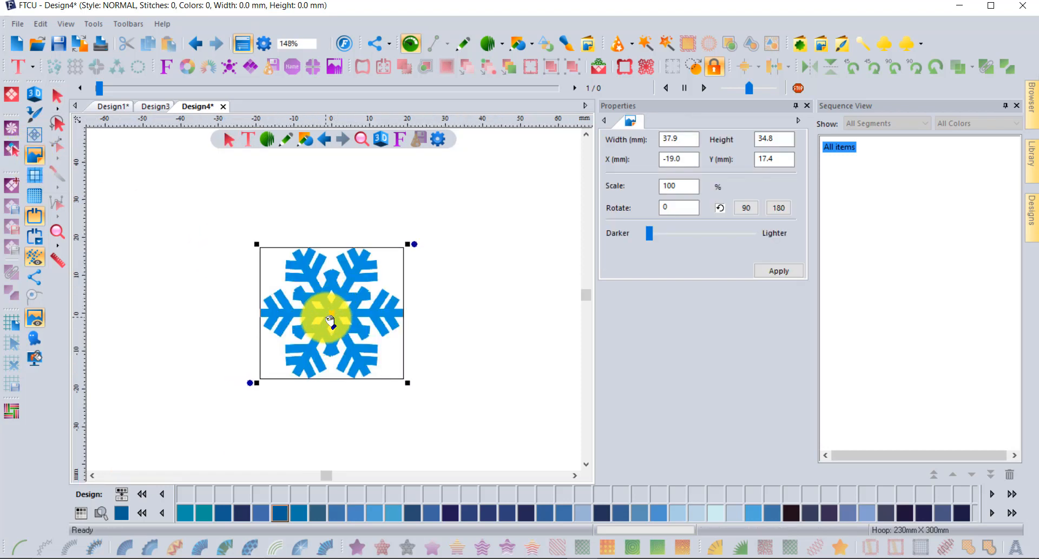
pyautogui.moveTo(332, 313); pyautogui.dragTo(282, 278)
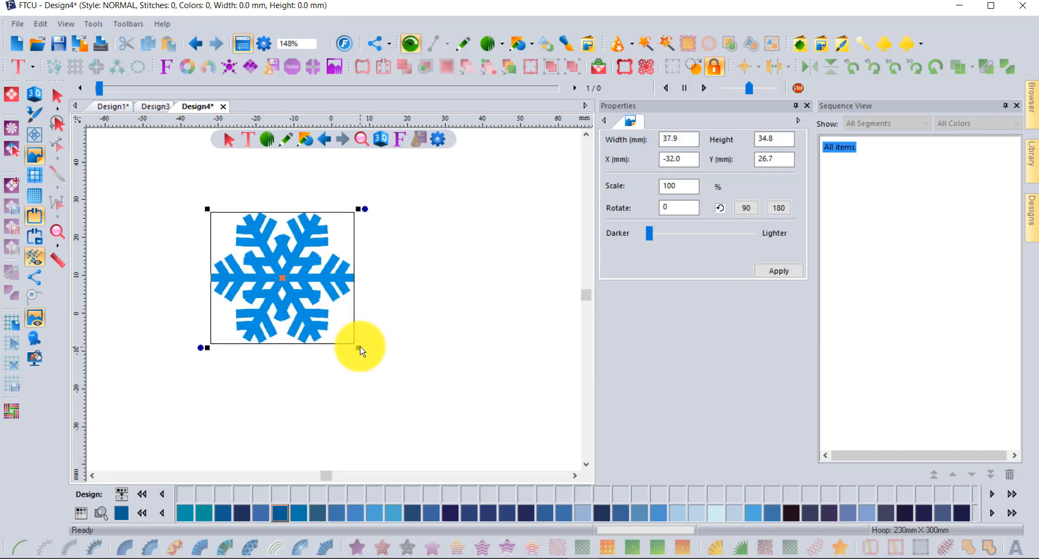
pyautogui.moveTo(358, 348); pyautogui.dragTo(389, 378)
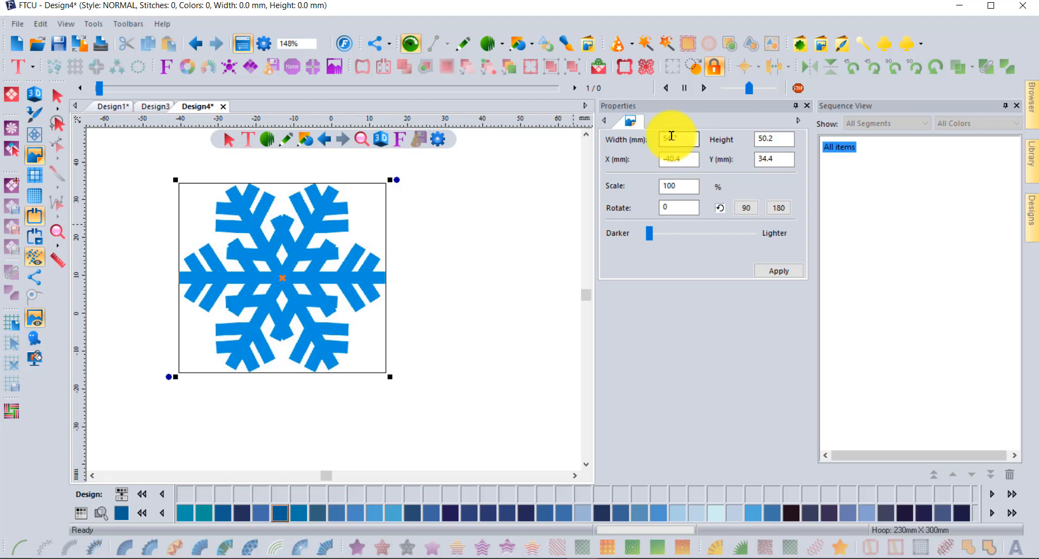
# Step: Switch the measurement units to inches, set the snowflake backdrop's width to 3 in, and return to the Selection tool
pyautogui.rightClick(329, 119)
pyautogui.click(366, 148)
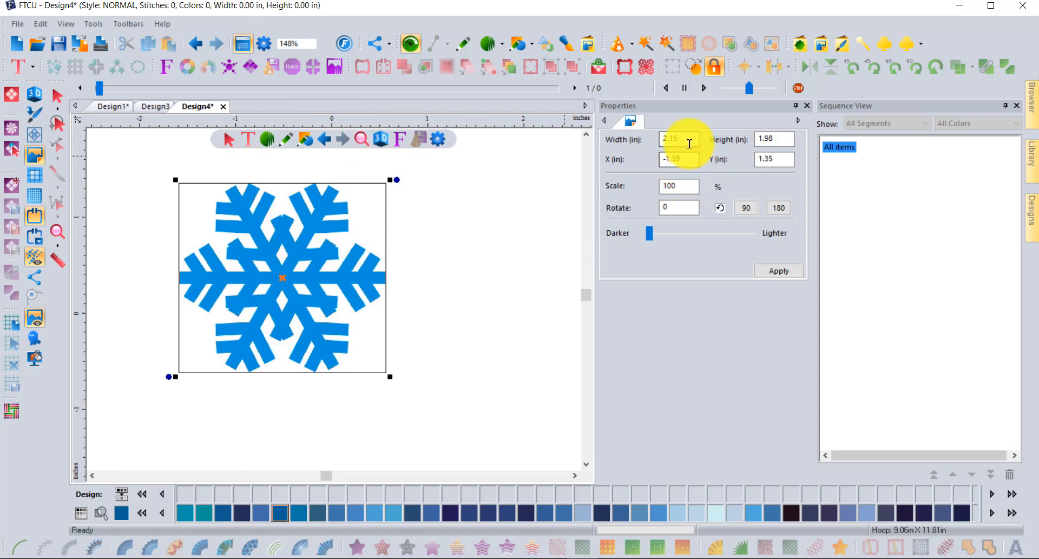
pyautogui.doubleClick(691, 138)
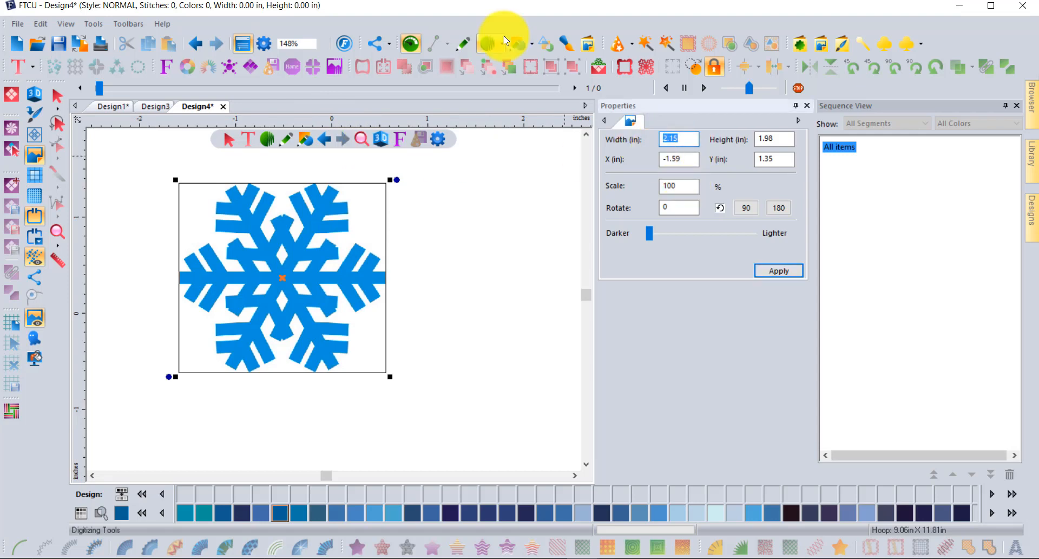
pyautogui.write('3')
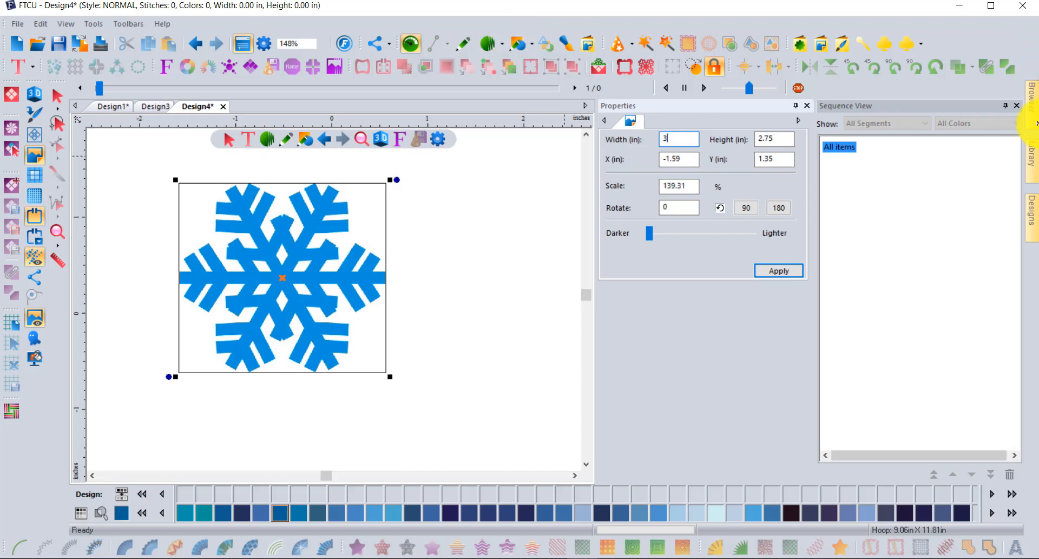
pyautogui.click(780, 272)
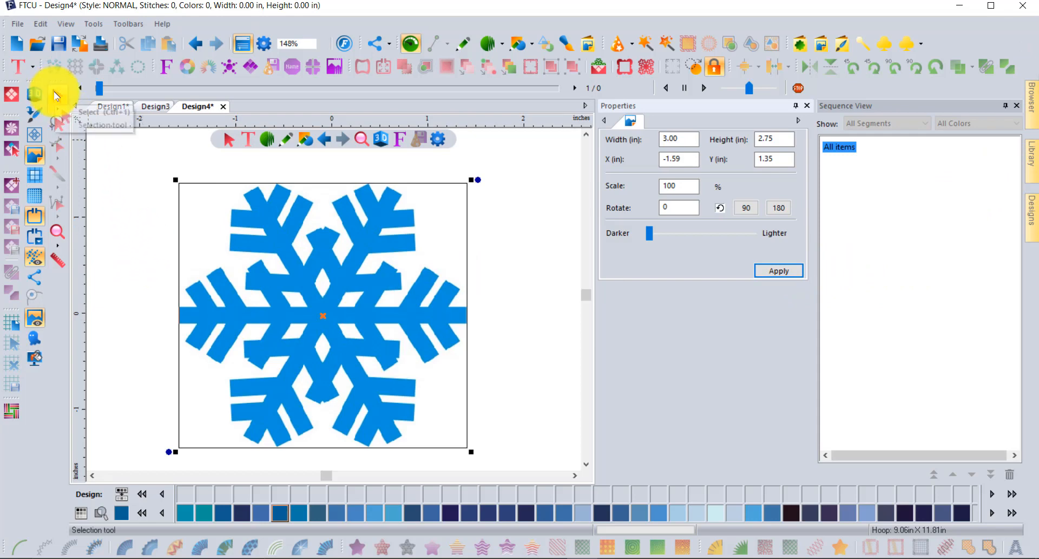
pyautogui.click(57, 96)
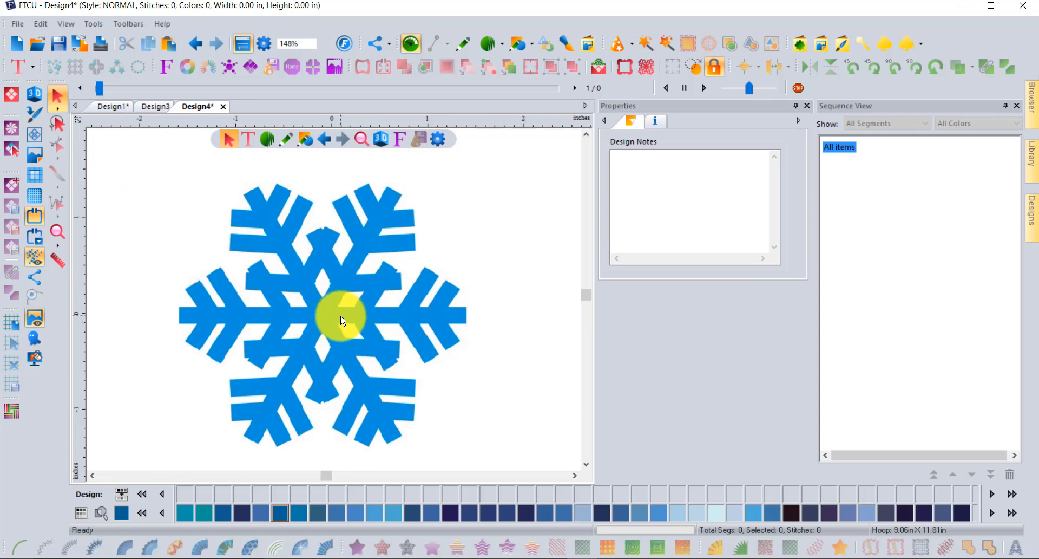
# Step: Examine the backdrop's pixel edges up close in Design4 and compare them with the stitched snowflake in Design1
pyautogui.scroll(2, 341, 315)
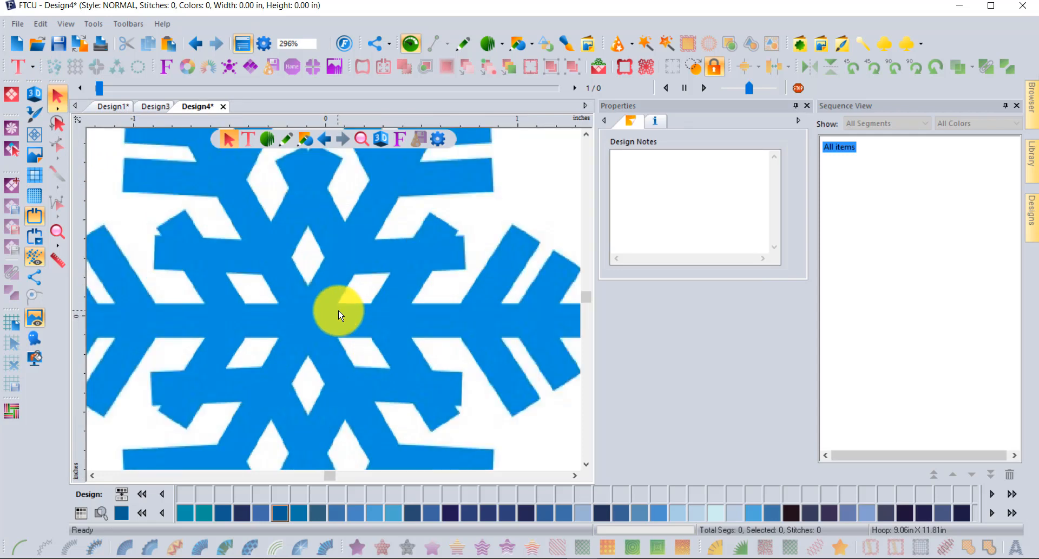
pyautogui.scroll(2, 341, 315)
pyautogui.scroll(2, 340, 315)
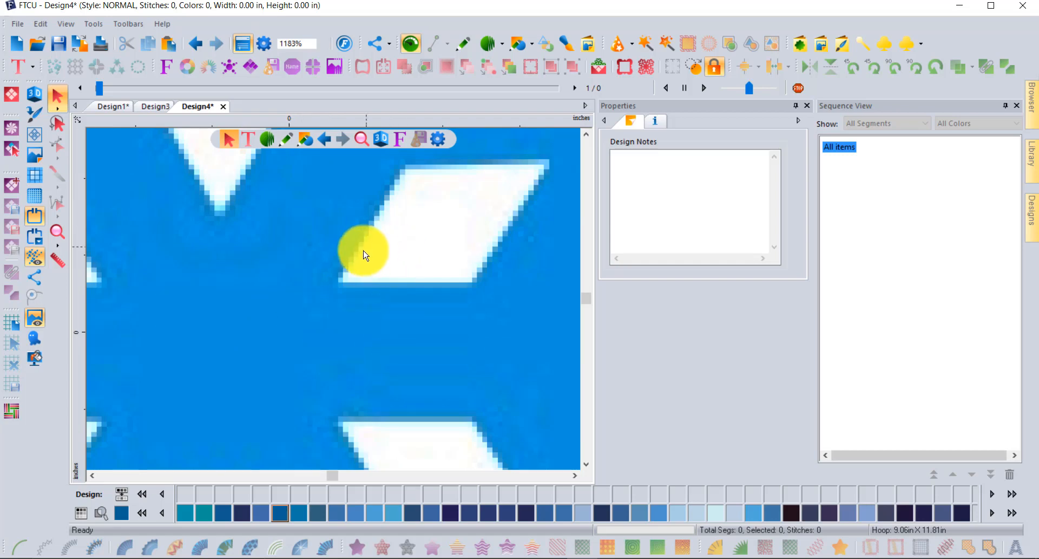
pyautogui.scroll(-6, 342, 279)
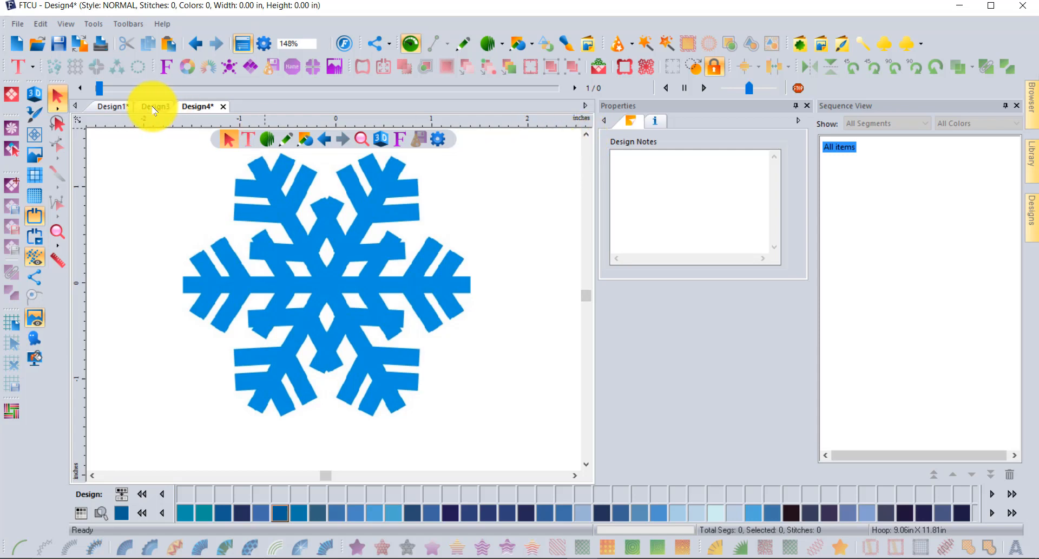
pyautogui.click(120, 108)
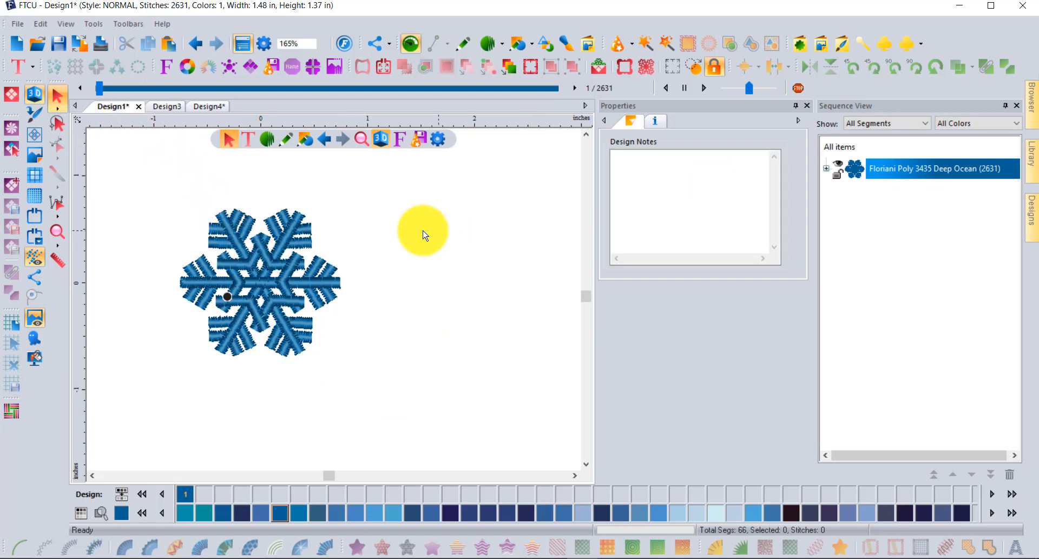
pyautogui.scroll(2, 244, 237)
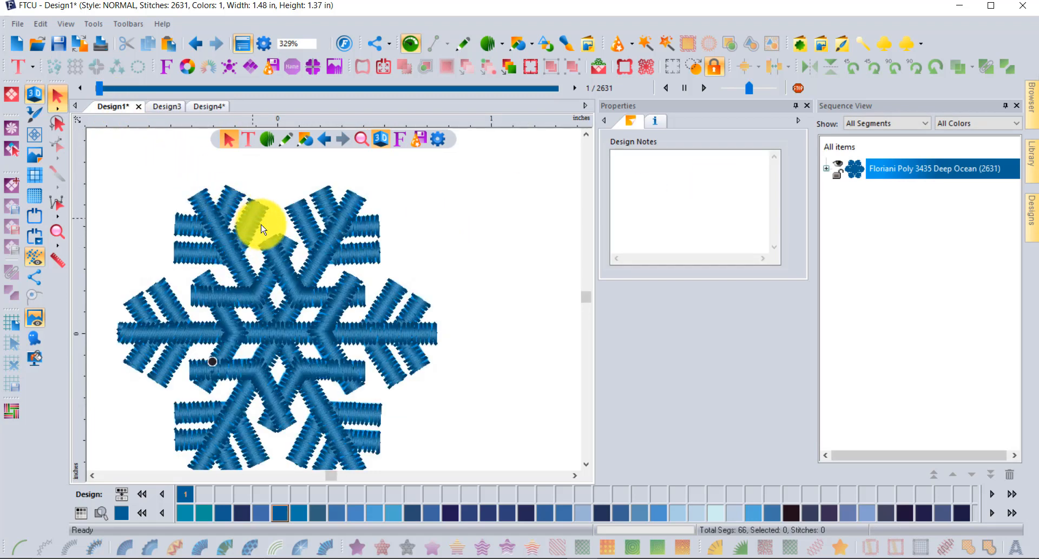
pyautogui.click(211, 109)
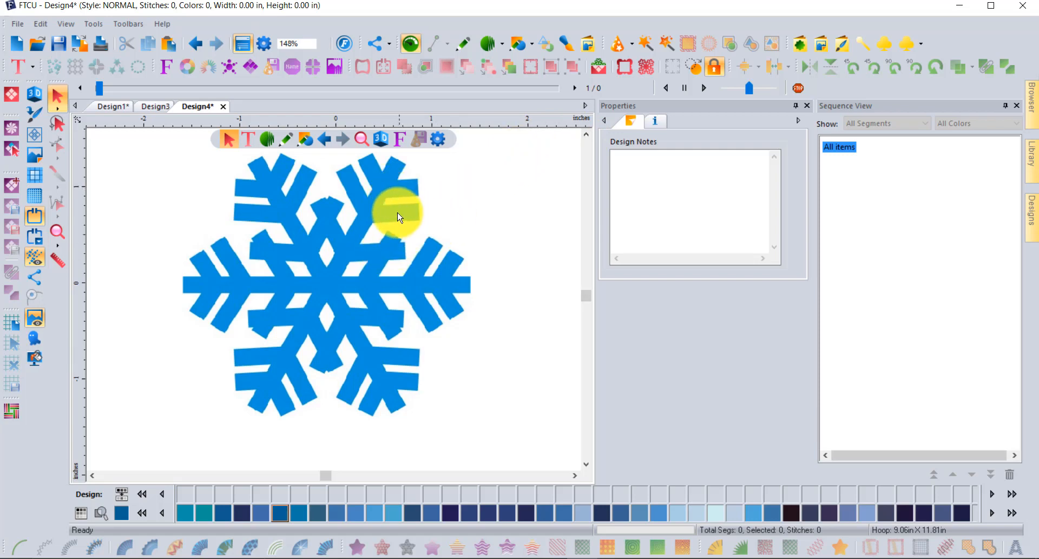
pyautogui.scroll(6, 373, 224)
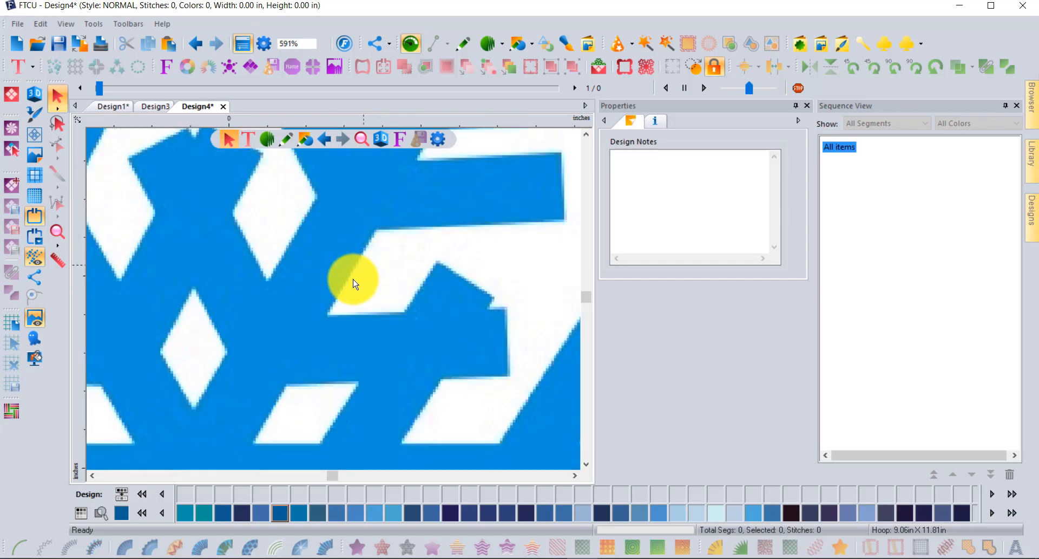
pyautogui.scroll(3, 352, 312)
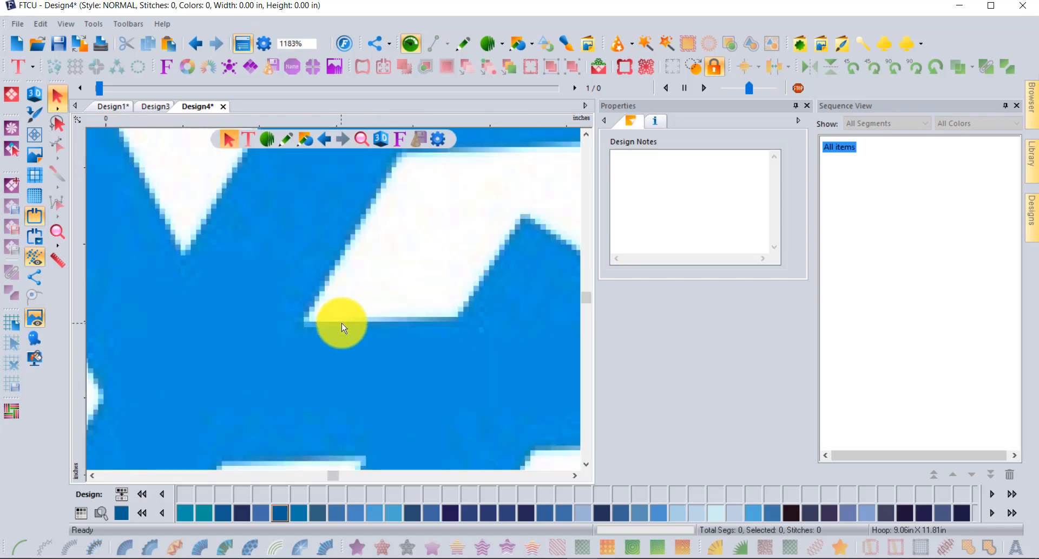
pyautogui.scroll(3, 343, 327)
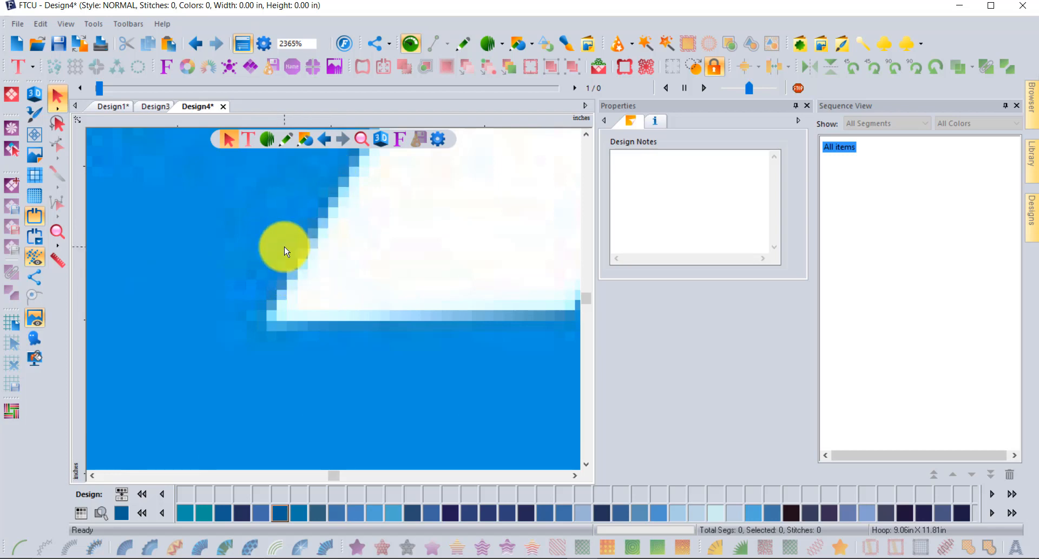
# Step: Trace the blue snowflake backdrop in Design4 with the magic wand to create its outline
pyautogui.scroll(-3, 286, 251)
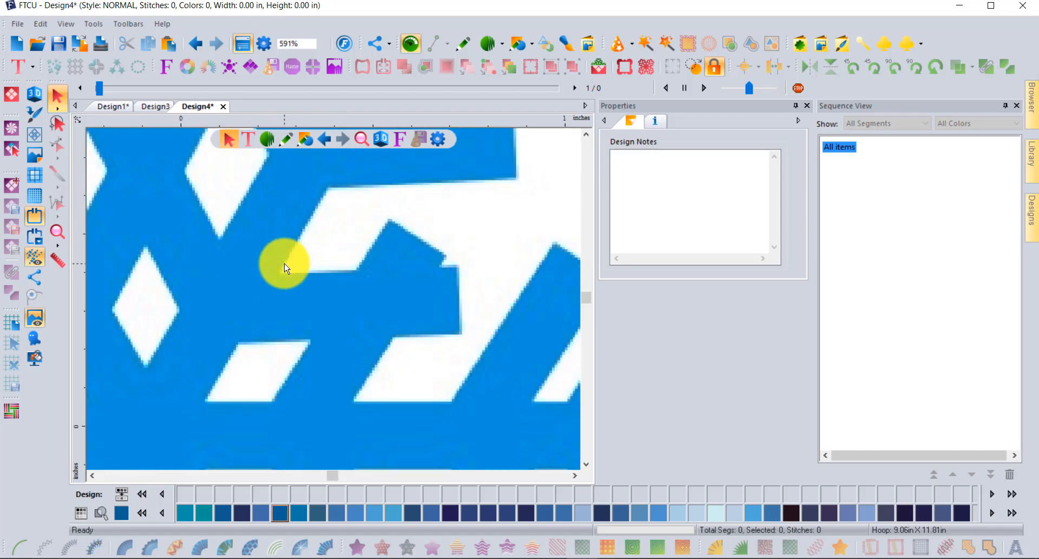
pyautogui.scroll(-1, 286, 266)
pyautogui.scroll(-1, 286, 280)
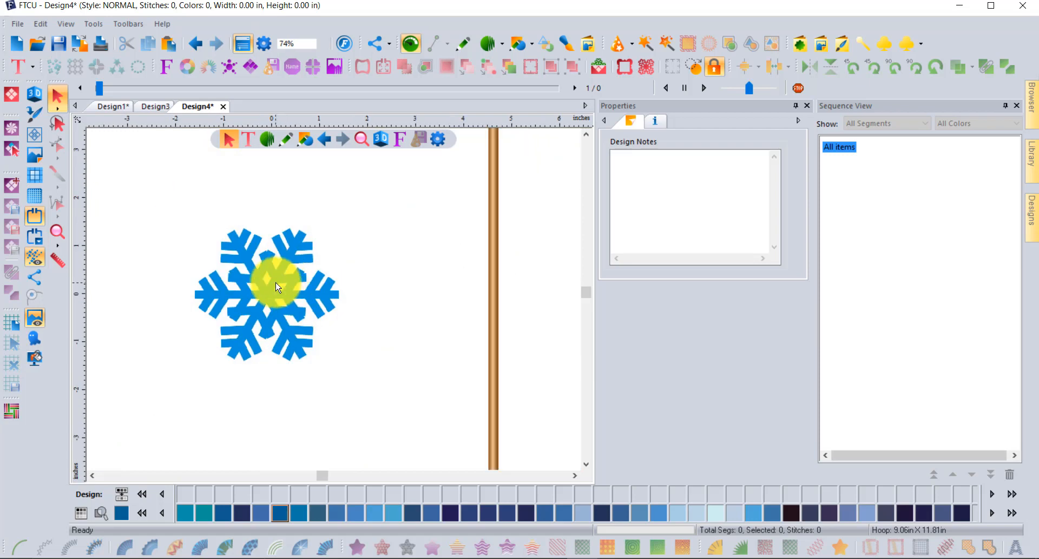
pyautogui.scroll(-1, 211, 276)
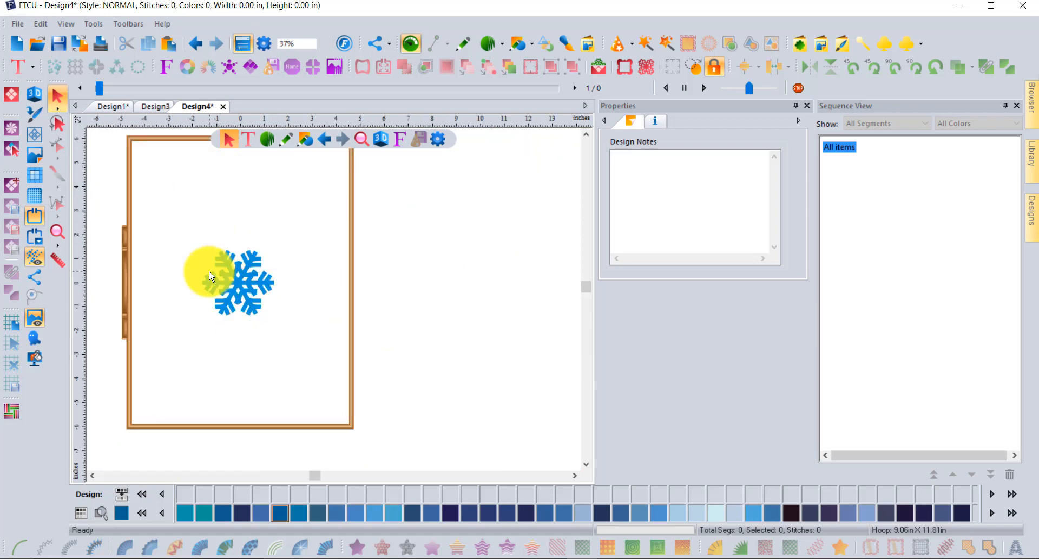
pyautogui.scroll(2, 211, 277)
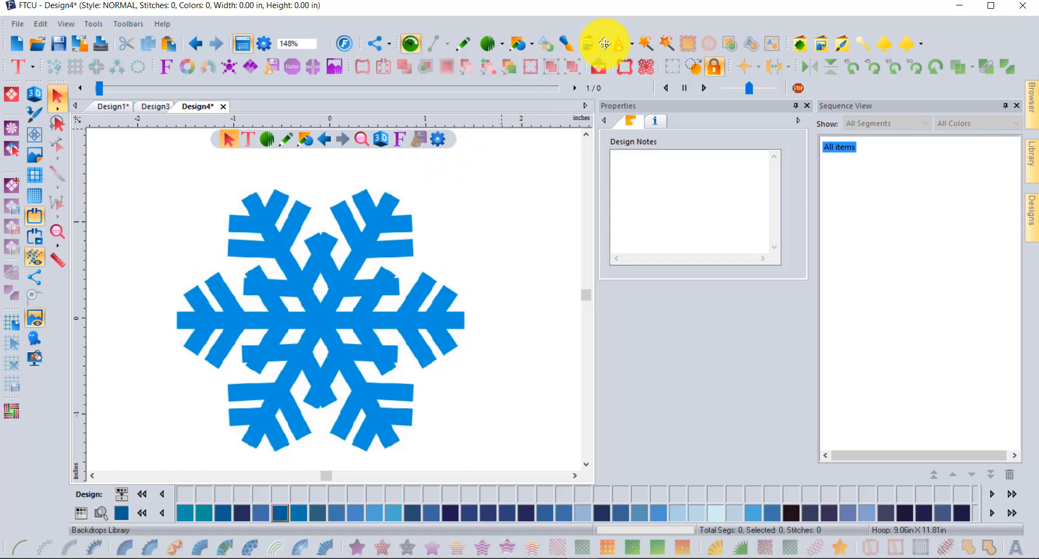
pyautogui.click(648, 45)
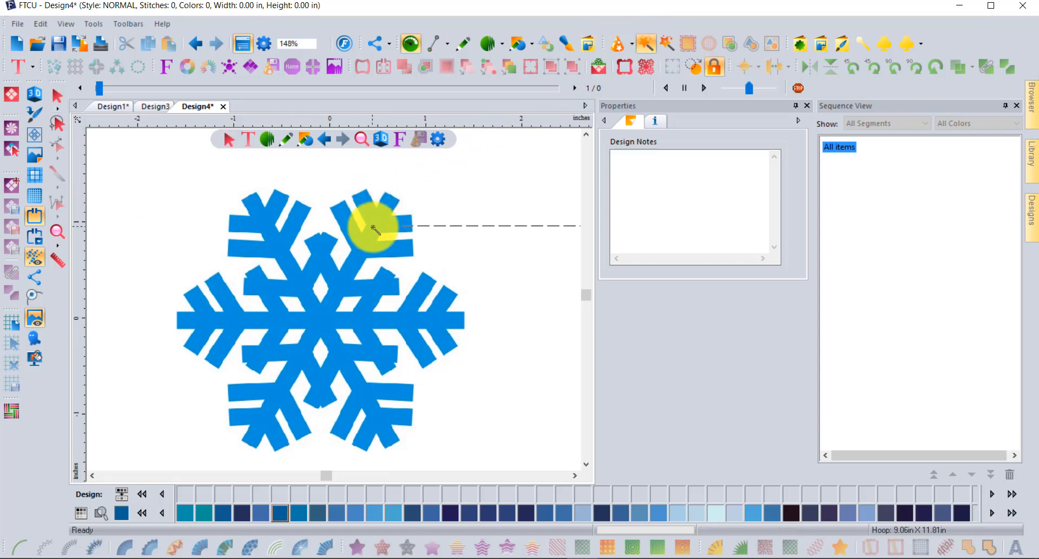
pyautogui.click(364, 245)
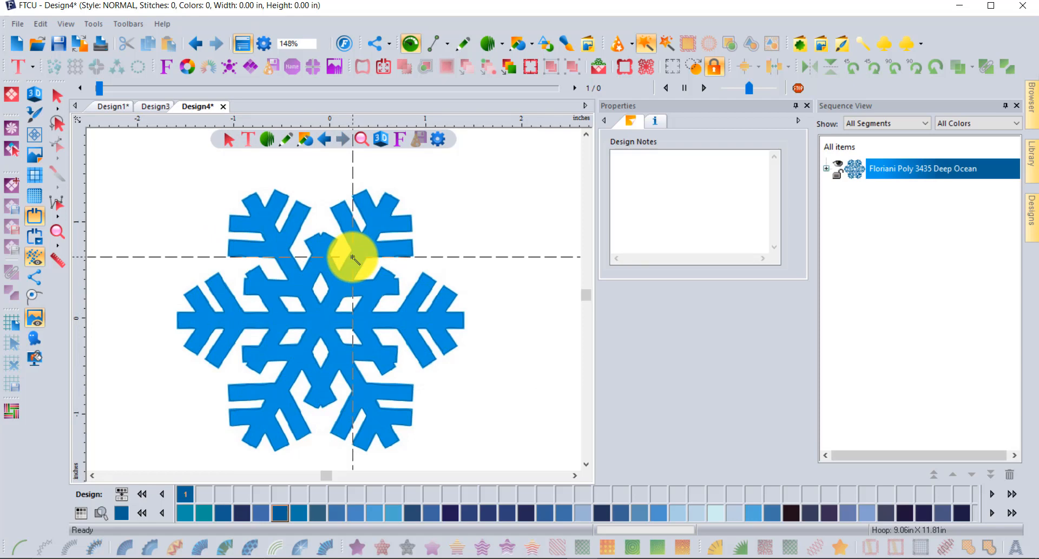
# Step: Move the traced snowflake outline up and right, off the backdrop, and preview it filled before turning the fill back off
pyautogui.scroll(4, 359, 248)
pyautogui.scroll(4, 354, 253)
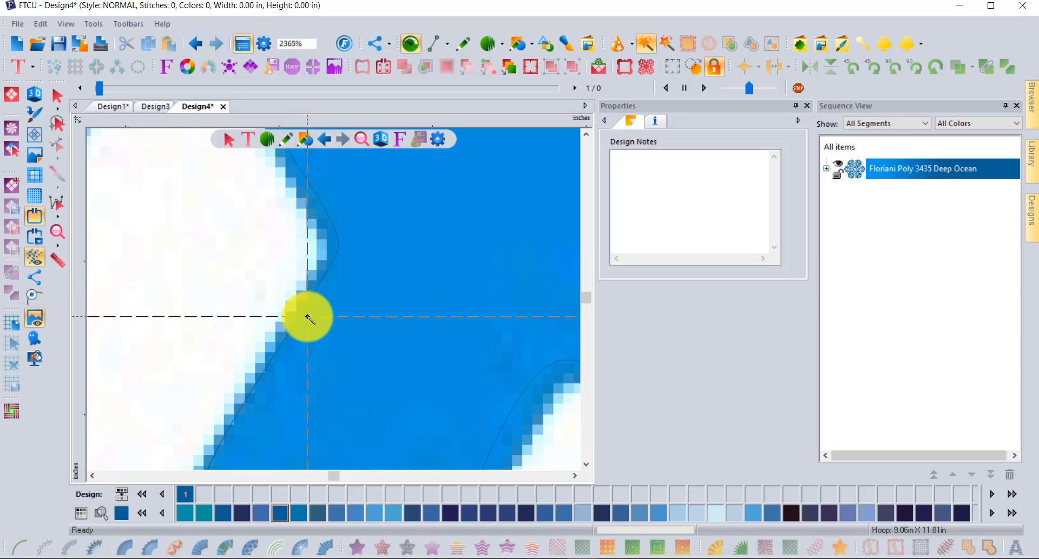
pyautogui.scroll(-10, 307, 317)
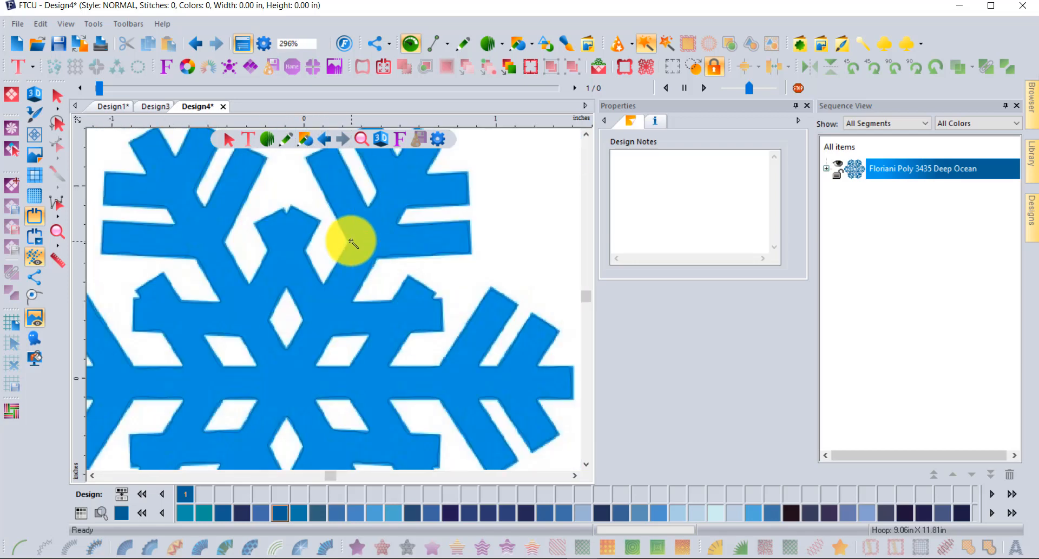
pyautogui.click(57, 97)
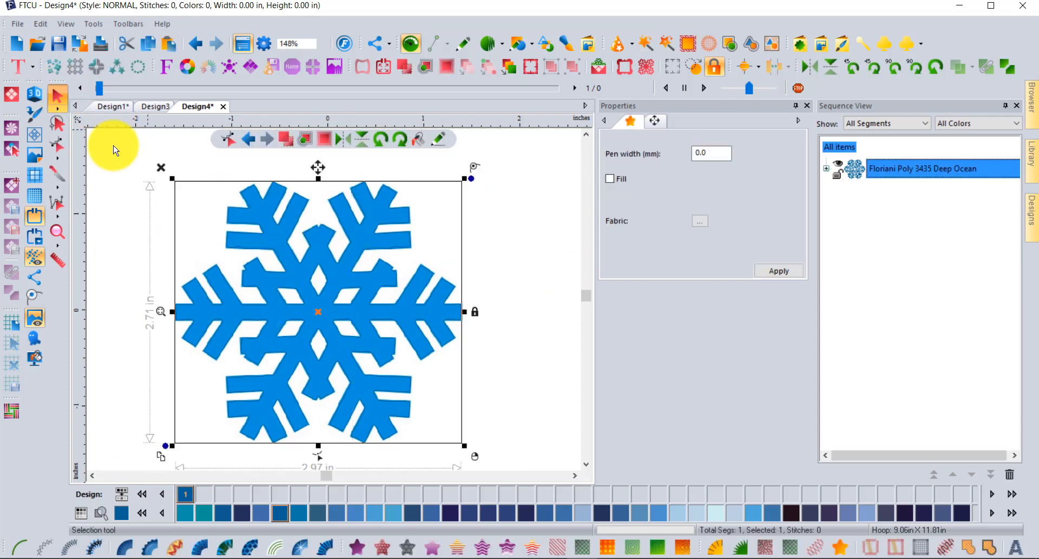
pyautogui.scroll(-2, 312, 320)
pyautogui.moveTo(320, 309); pyautogui.dragTo(436, 234)
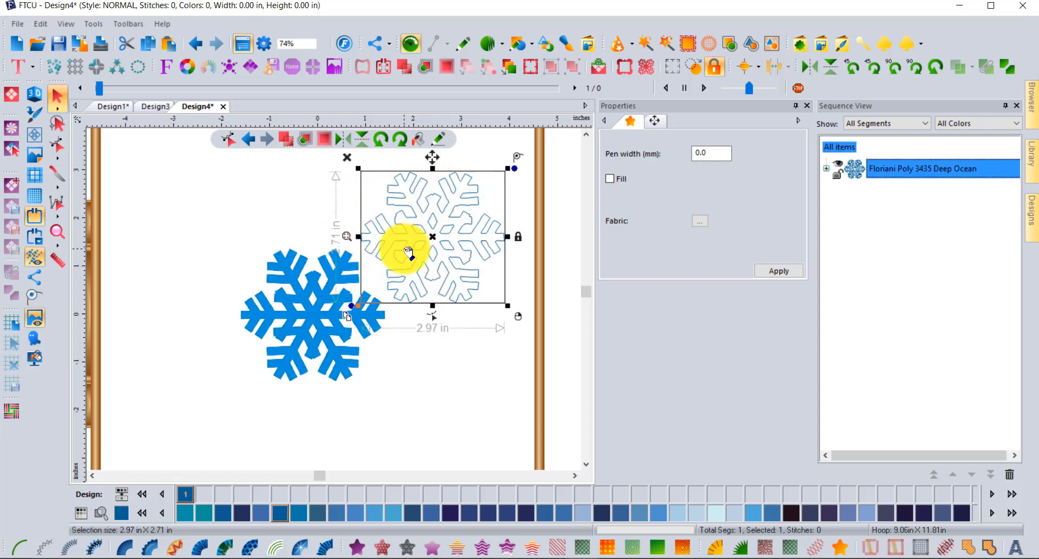
pyautogui.click(419, 140)
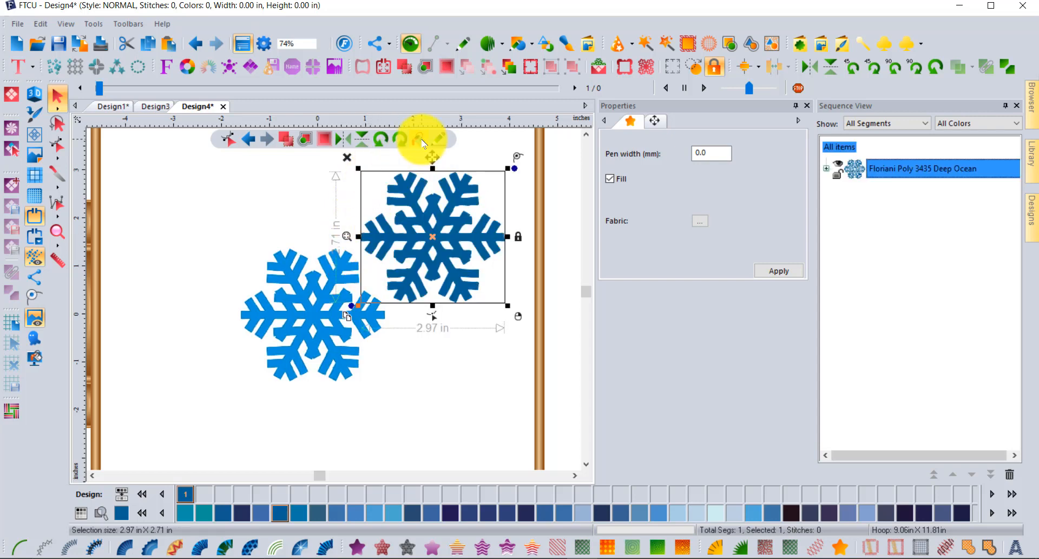
pyautogui.click(423, 142)
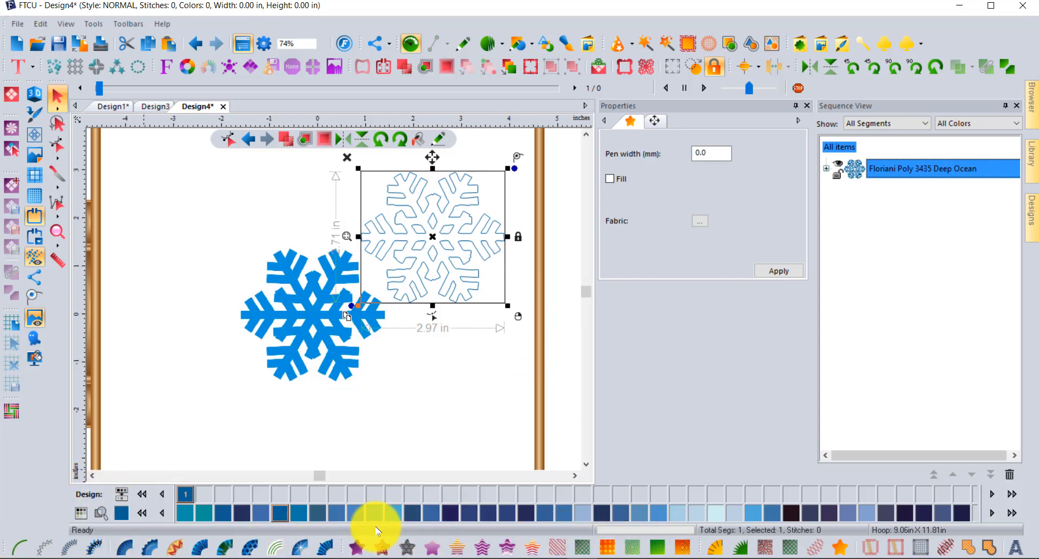
# Step: Convert the snowflake outline to a single run stitch and display the stitches in 3D
pyautogui.click(21, 548)
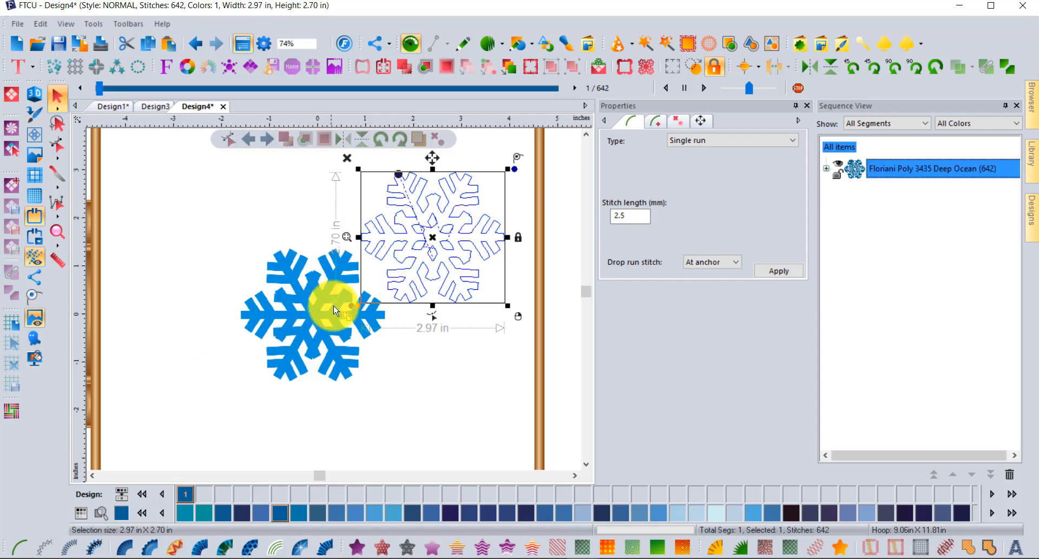
pyautogui.click(29, 98)
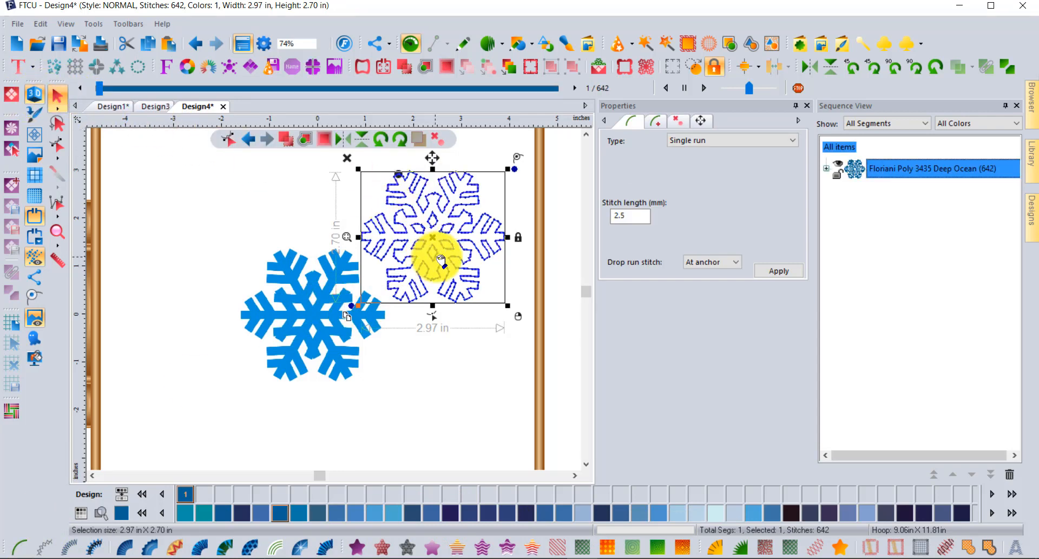
# Step: Change the outlined snowflake from run stitching to a fill stitch and deselect it
pyautogui.scroll(2, 444, 260)
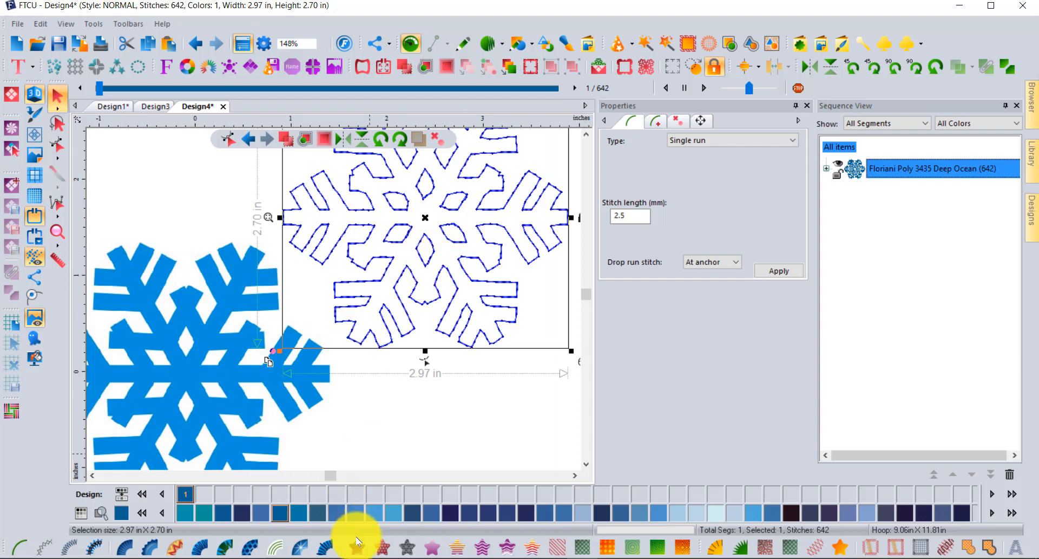
pyautogui.click(357, 547)
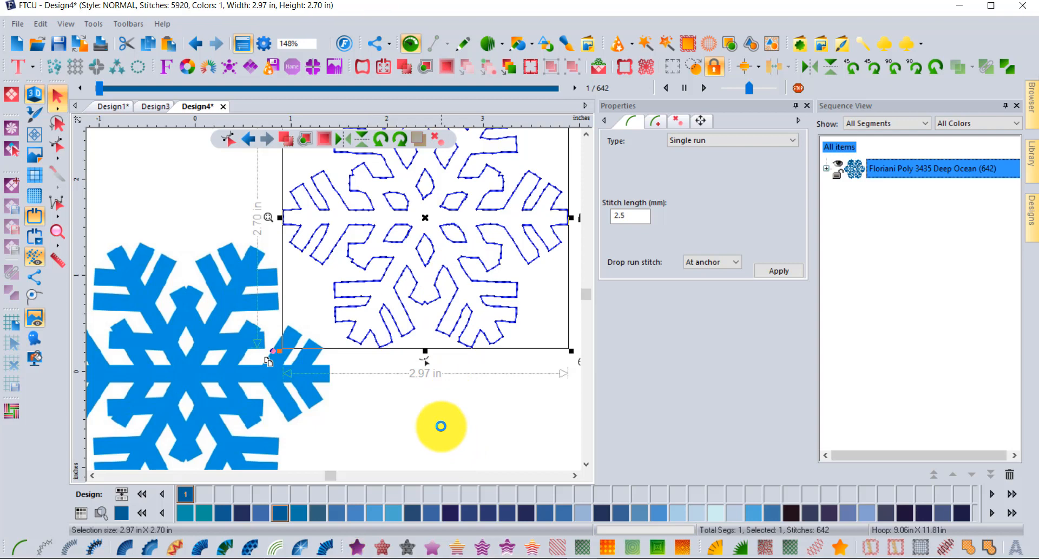
pyautogui.click(441, 426)
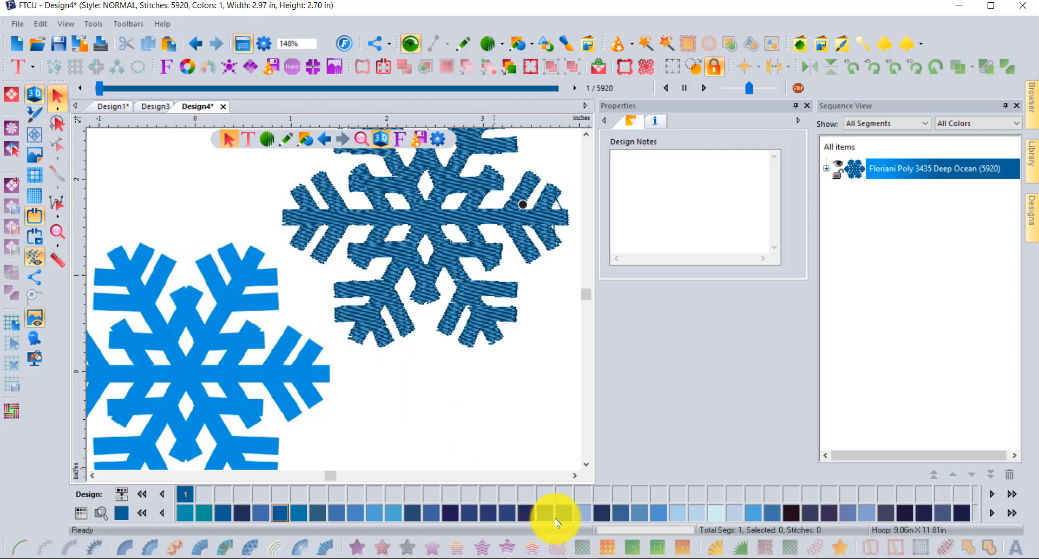
# Step: Compare the stitched sample photo Fusion-Workshop-06.005.jpeg in Photos with the snowflake backdrop in Design4
pyautogui.click(654, 558)
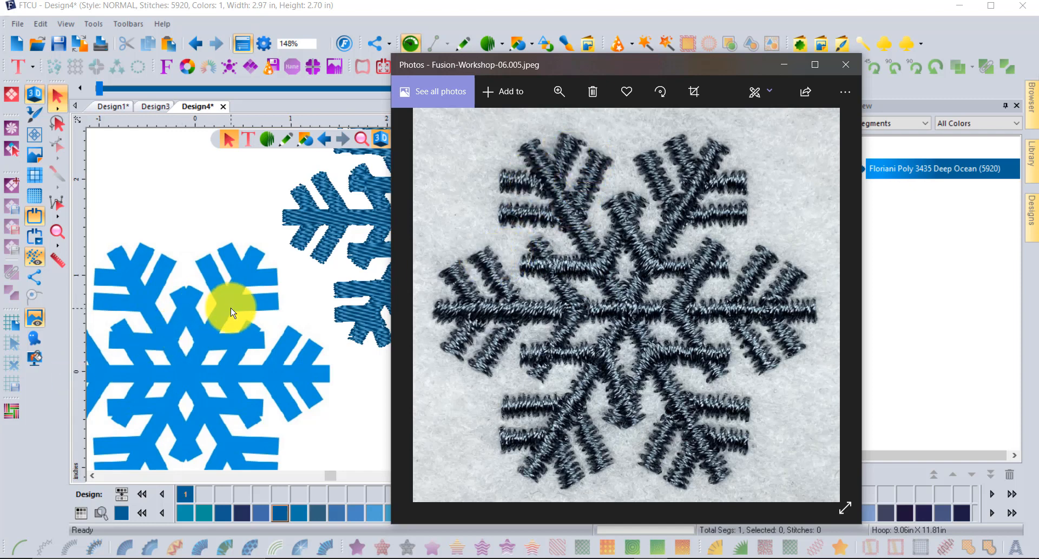
pyautogui.click(211, 300)
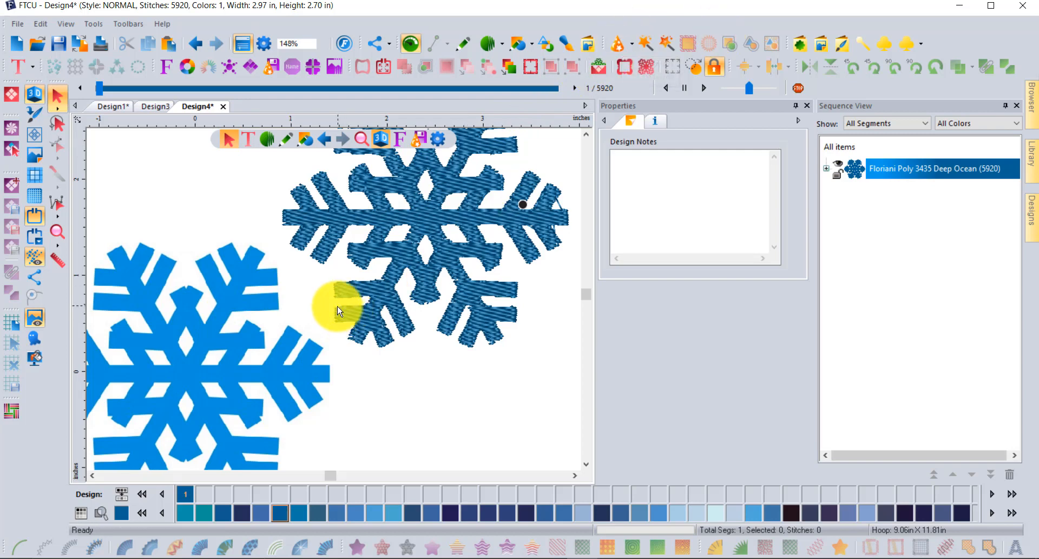
pyautogui.click(91, 476)
pyautogui.click(91, 477)
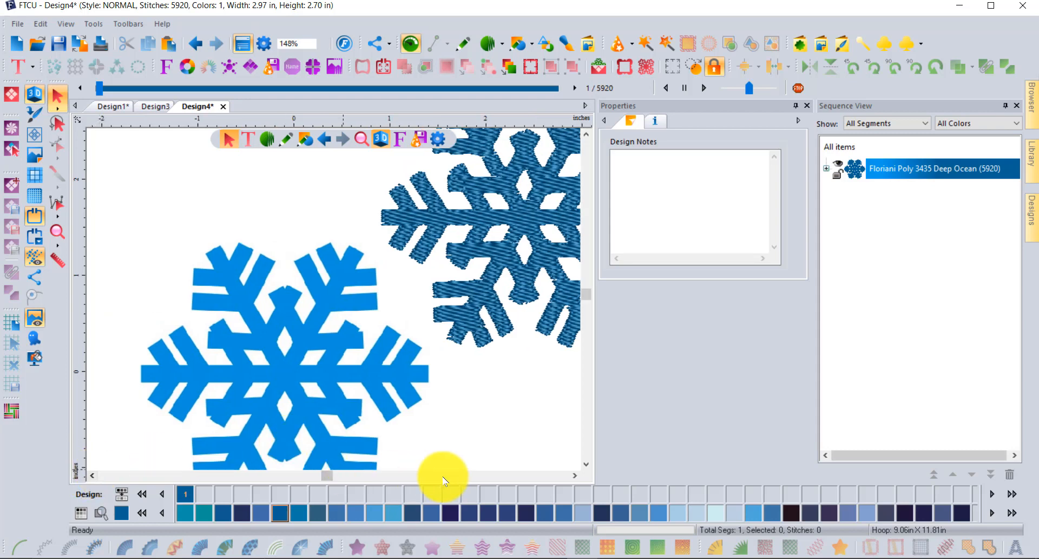
pyautogui.click(585, 465)
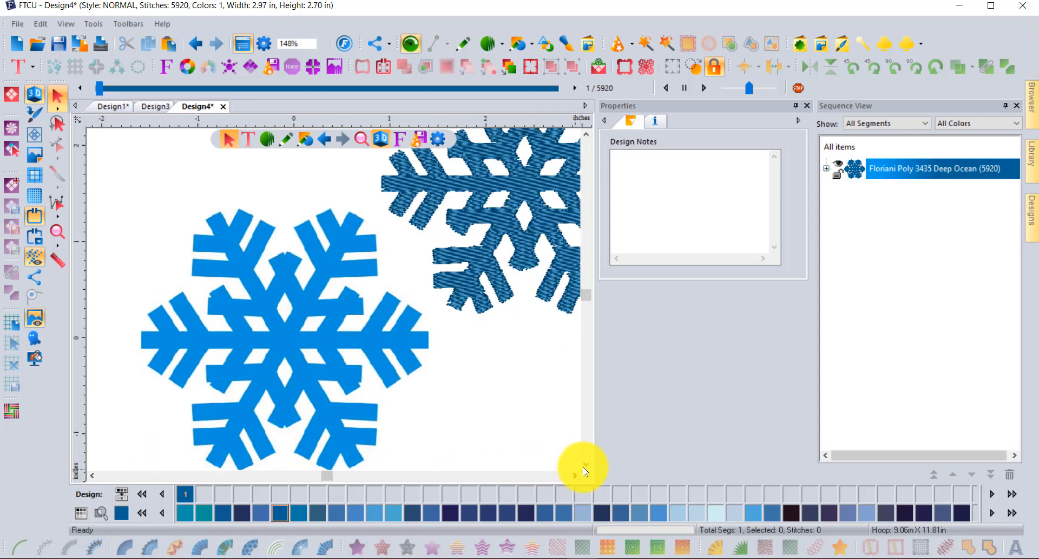
# Step: Start a run path in the empty area beside the backdrop's lower arm, placing straight points in a zigzag
pyautogui.click(499, 48)
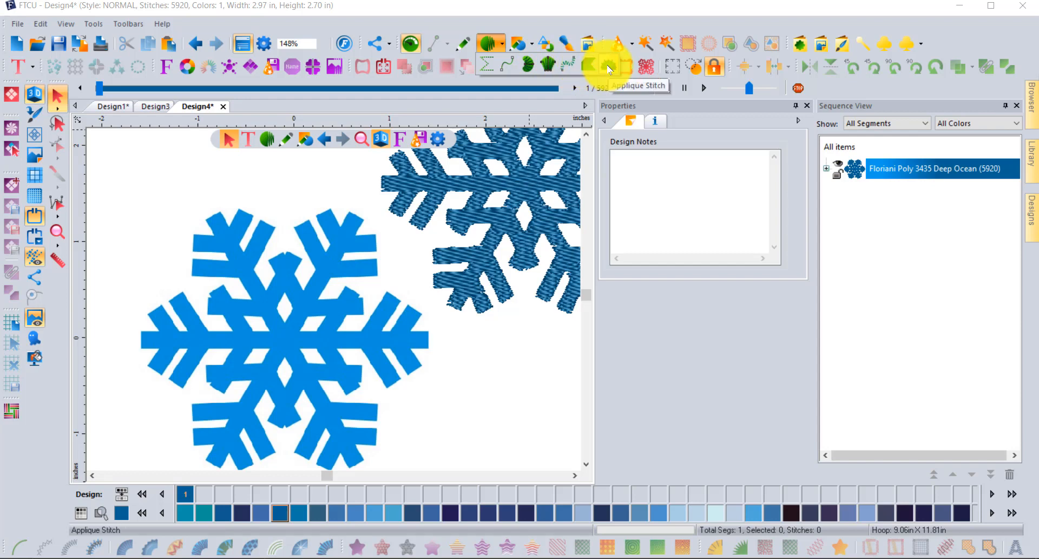
pyautogui.click(504, 66)
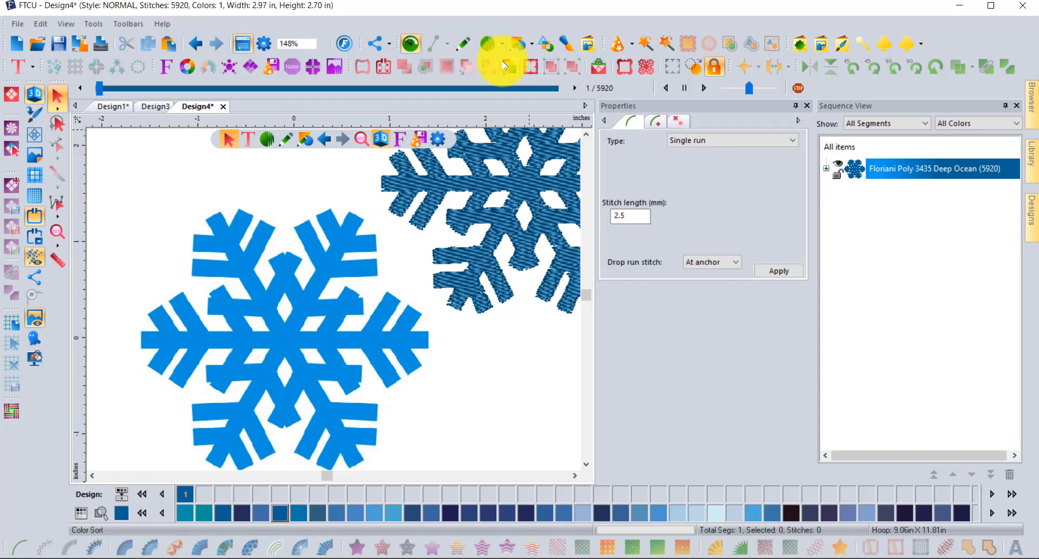
pyautogui.click(470, 356)
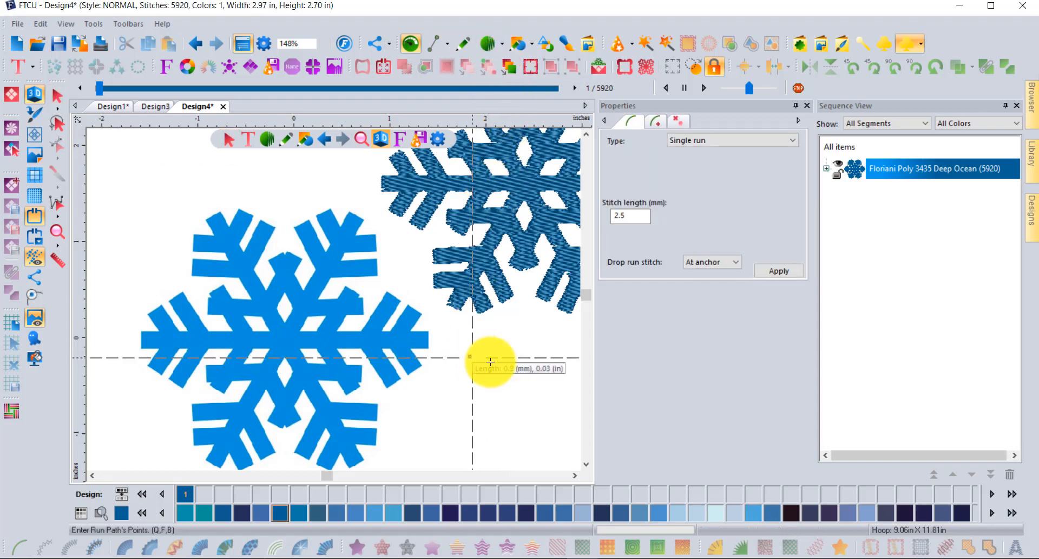
pyautogui.click(512, 367)
pyautogui.click(474, 389)
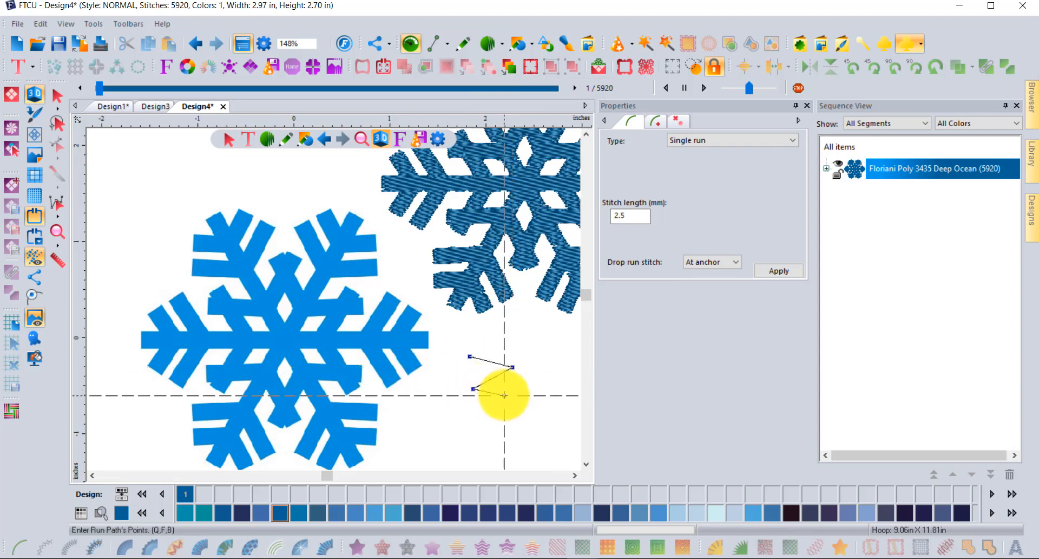
pyautogui.click(504, 395)
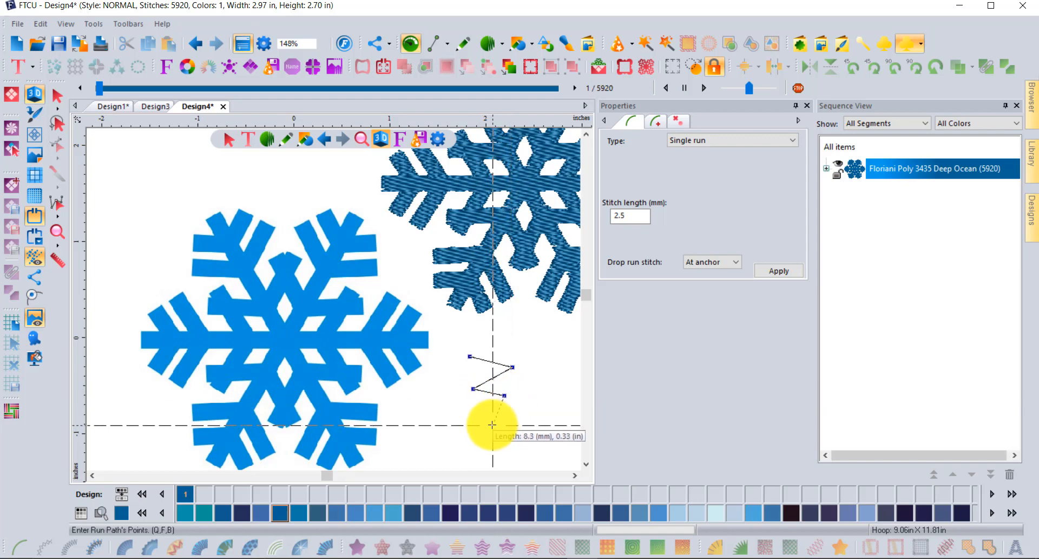
pyautogui.click(474, 417)
pyautogui.click(497, 428)
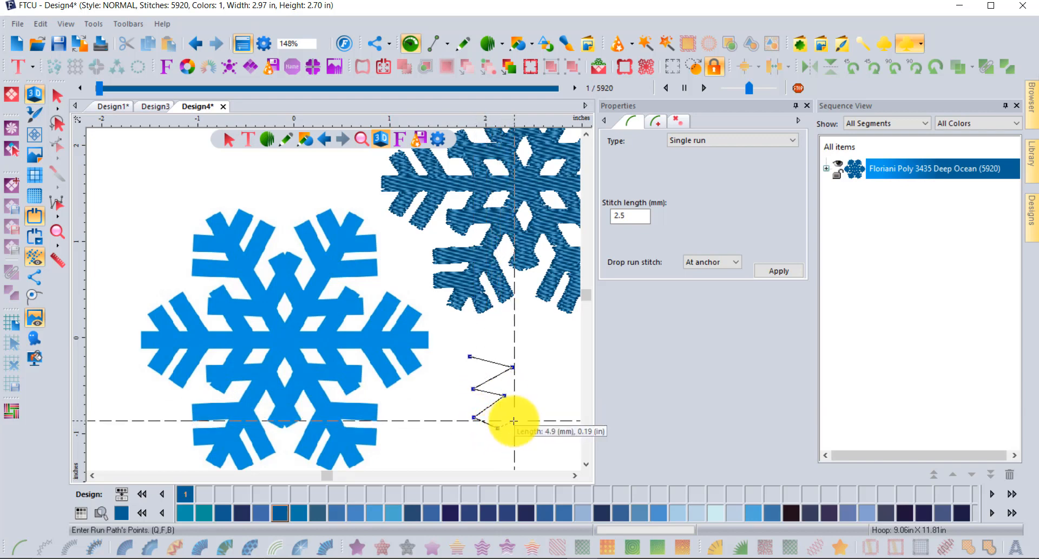
pyautogui.click(533, 409)
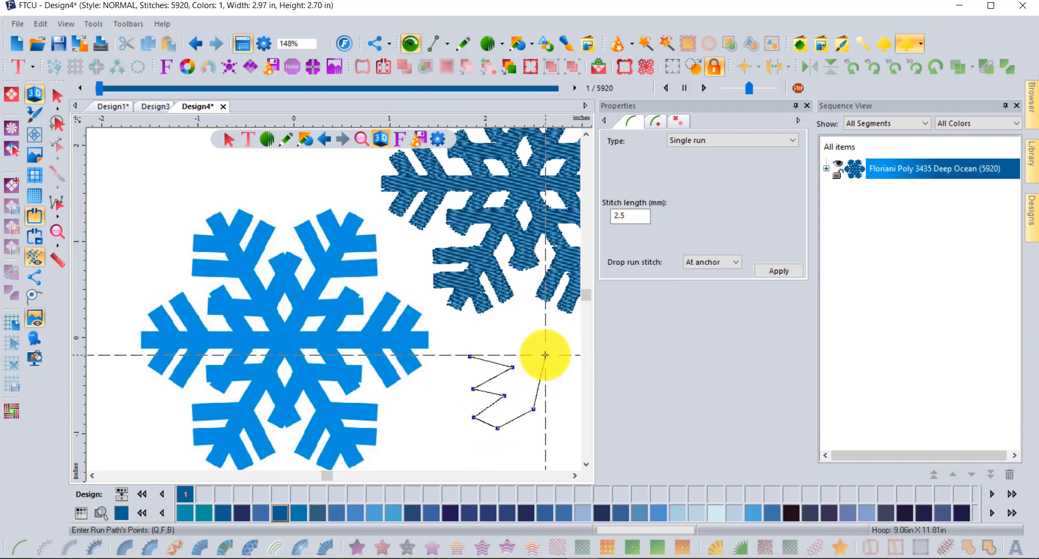
# Step: Continue the run path with curved points, looping around the zigzag toward the snowflake's lower arm
pyautogui.rightClick(546, 355)
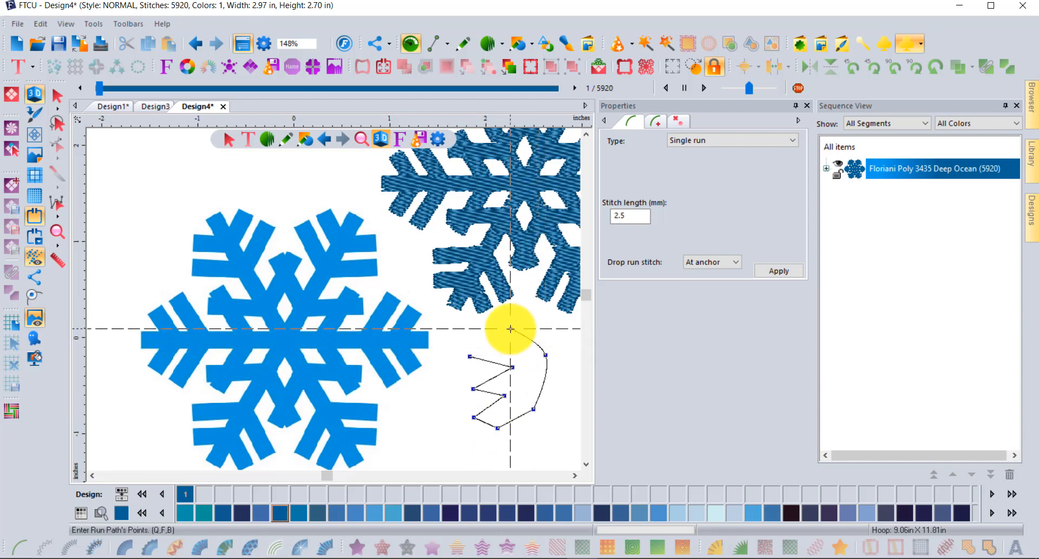
pyautogui.click(511, 329)
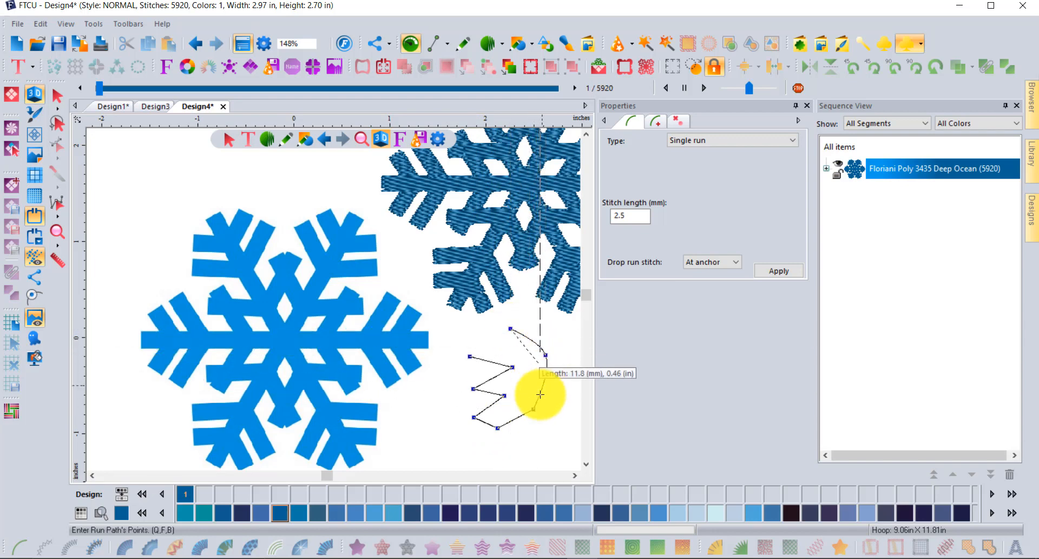
pyautogui.rightClick(469, 324)
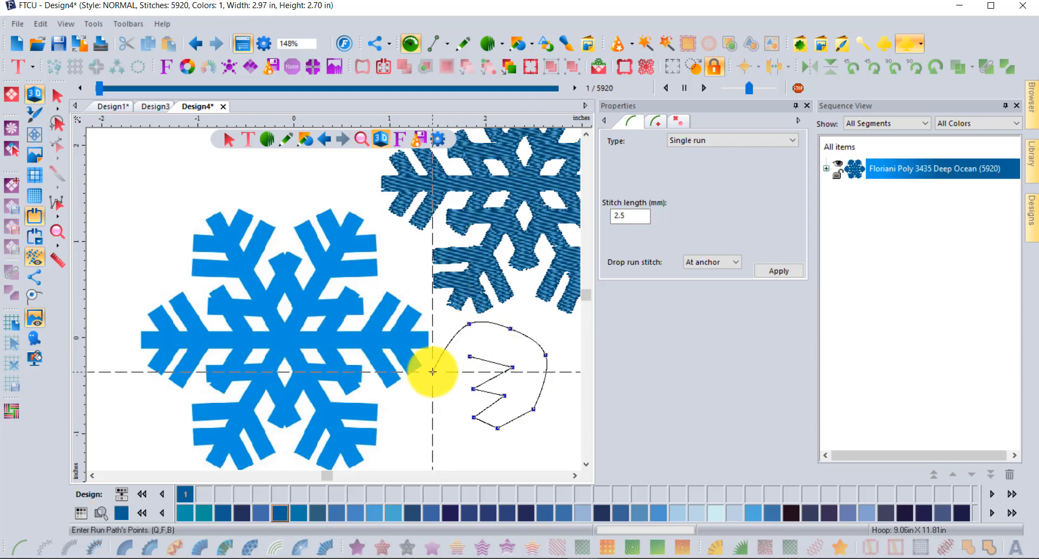
pyautogui.rightClick(433, 372)
pyautogui.rightClick(417, 420)
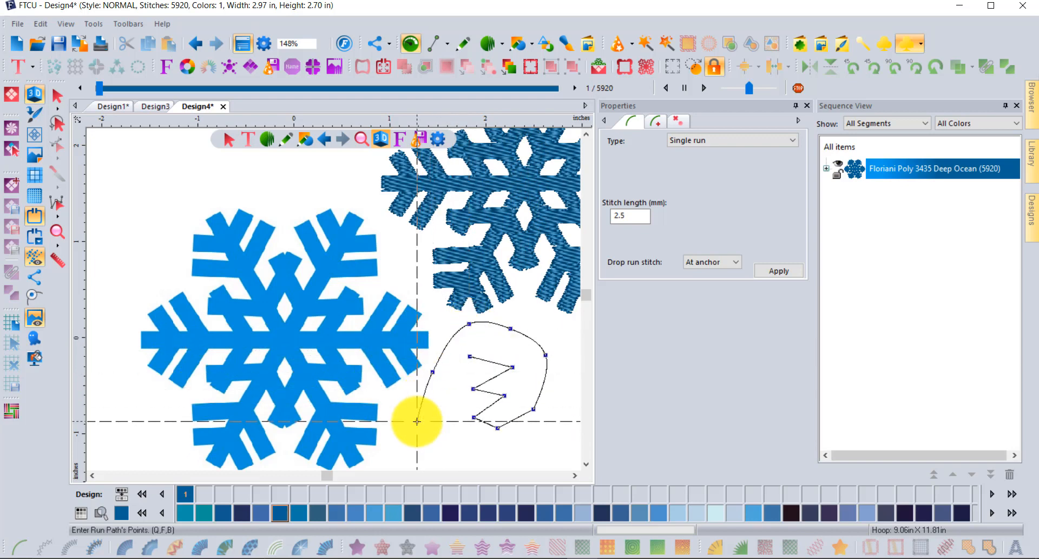
# Step: Add three straight points in a small zigzag below the loop and finish the run path
pyautogui.click(438, 447)
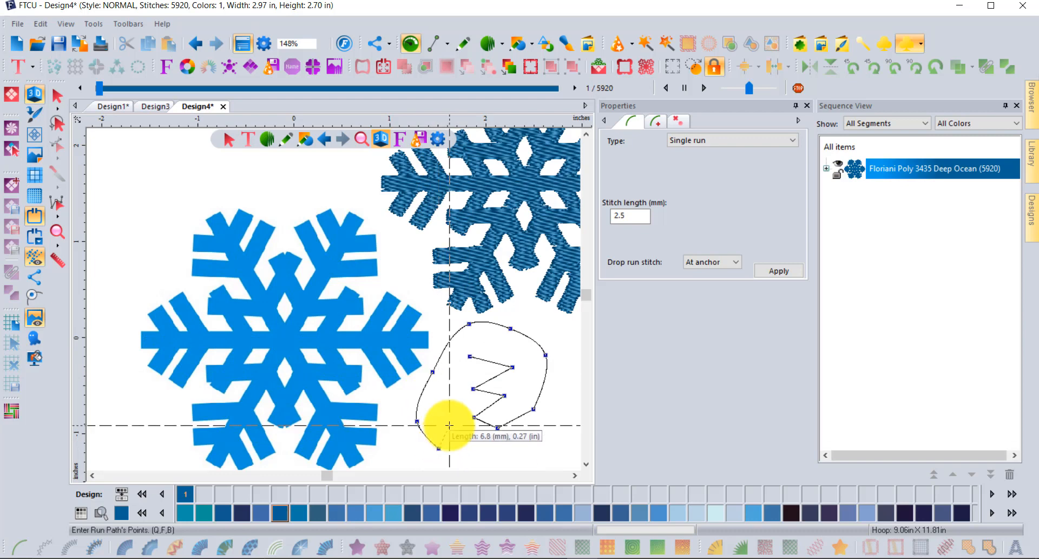
pyautogui.click(461, 432)
pyautogui.click(475, 451)
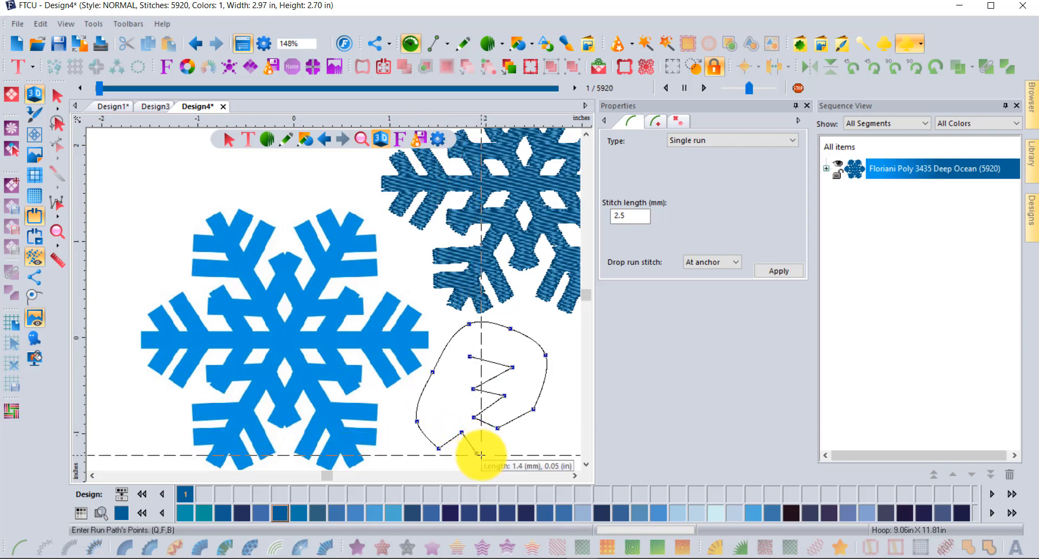
pyautogui.scroll(-1, 494, 450)
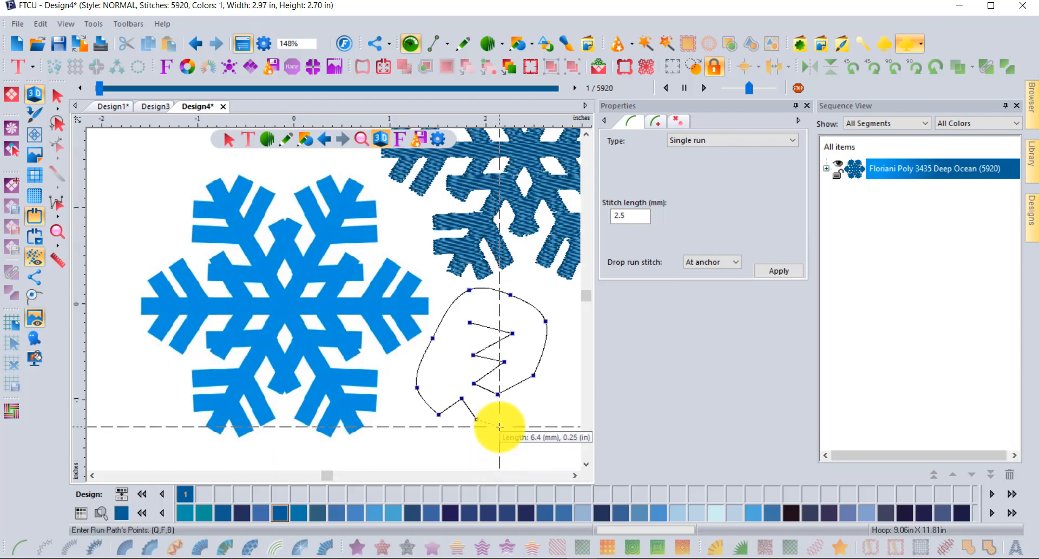
pyautogui.rightClick(501, 426)
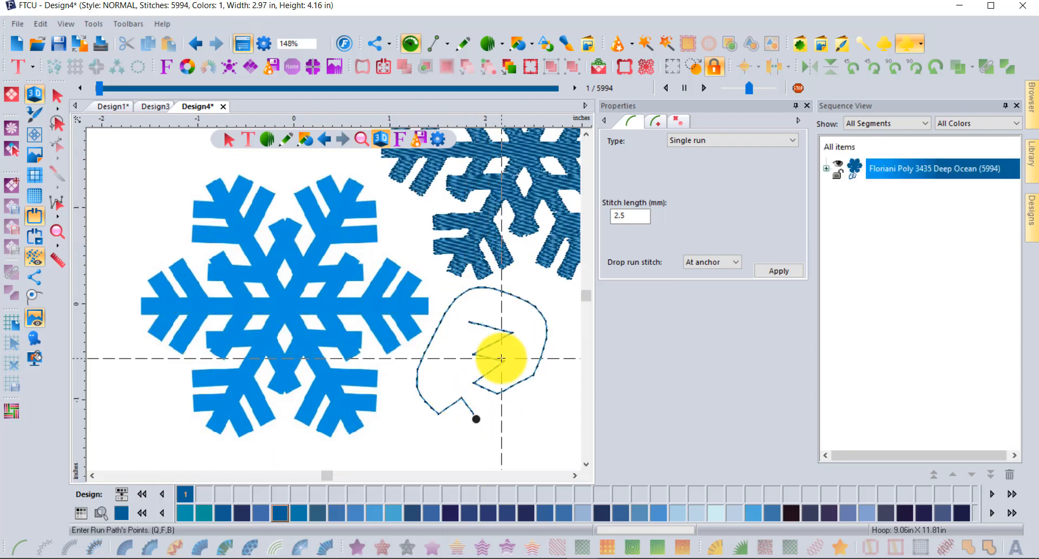
# Step: Draw a second run path of five straight points just below the first one and finish it
pyautogui.click(467, 321)
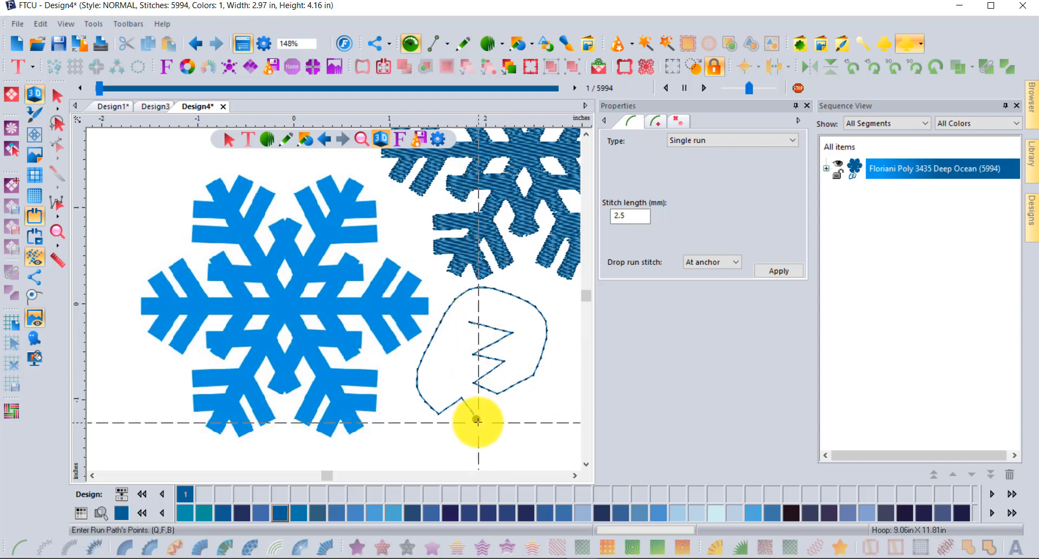
pyautogui.click(536, 405)
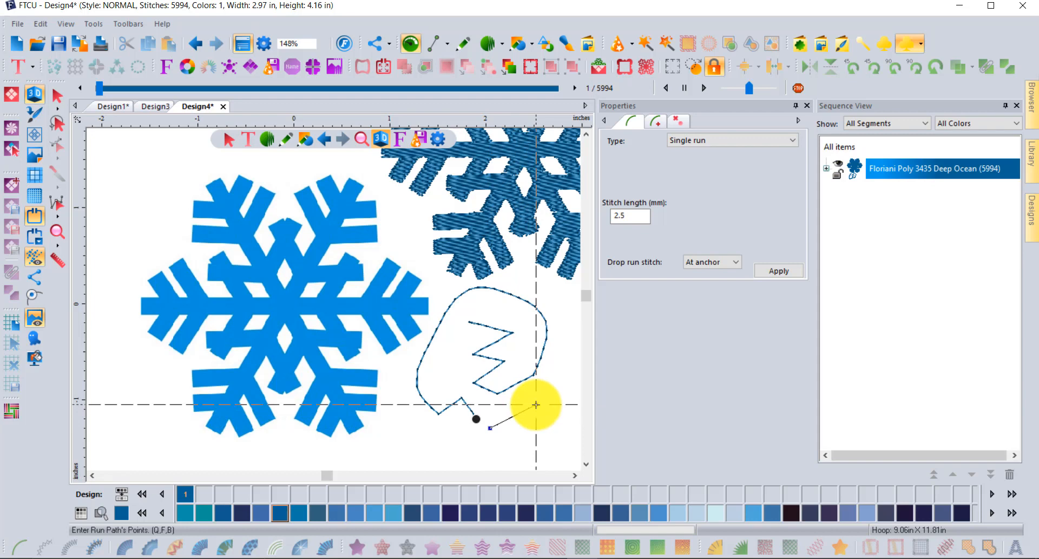
pyautogui.click(539, 429)
pyautogui.click(477, 451)
pyautogui.click(413, 443)
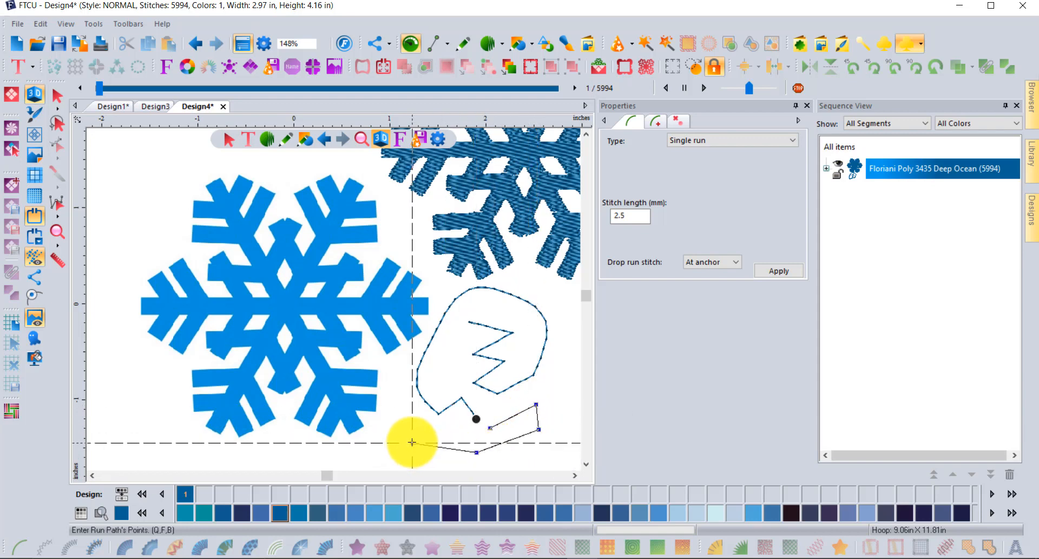
pyautogui.rightClick(397, 424)
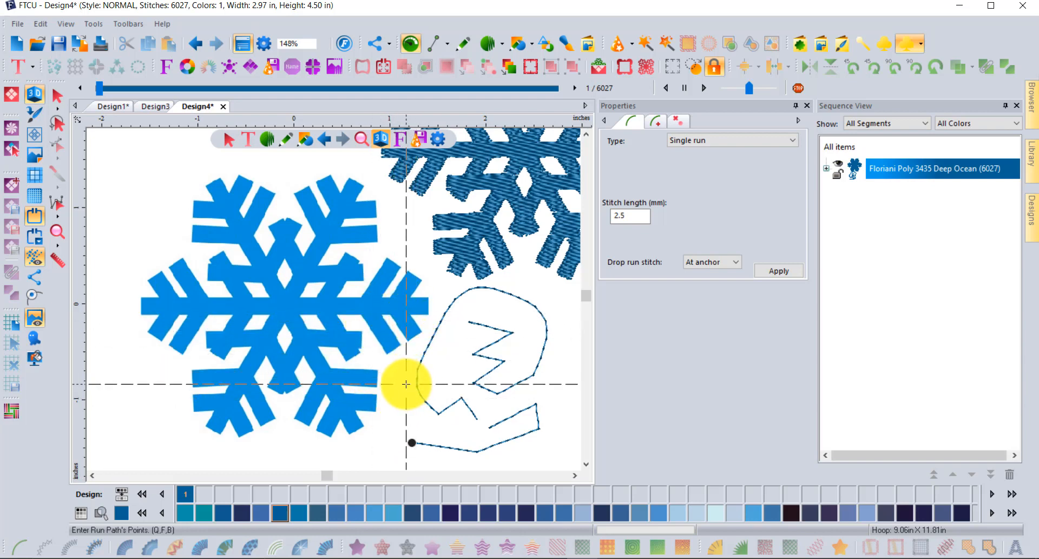
# Step: Place a short open line of individual manual stitches between the second run path and the backdrop's lower arm
pyautogui.click(503, 46)
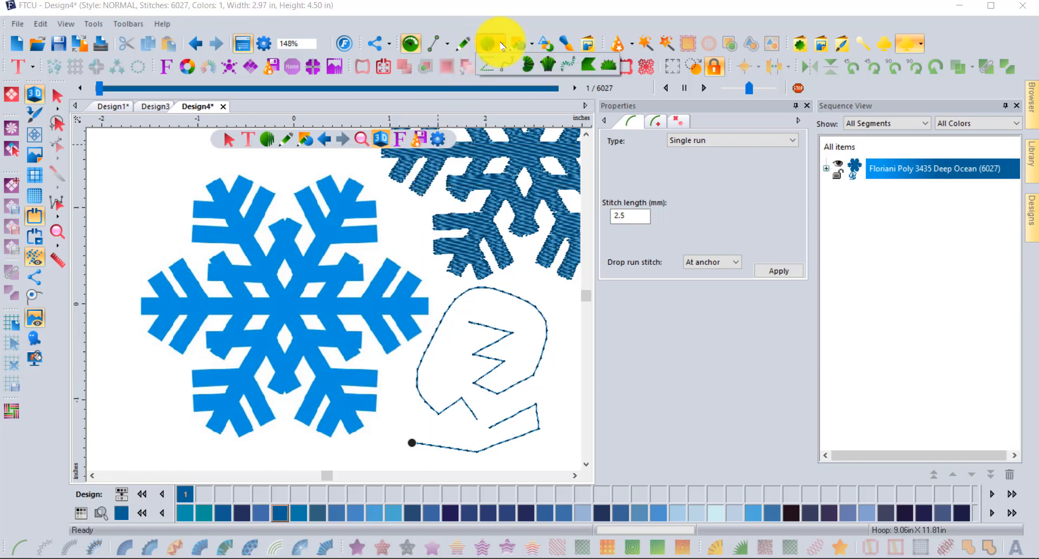
pyautogui.click(489, 72)
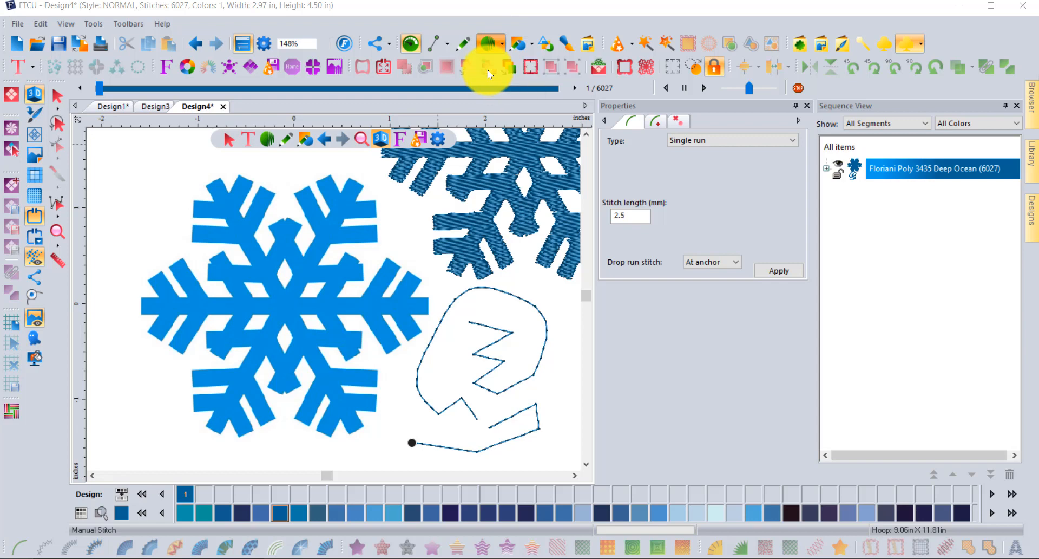
pyautogui.scroll(1, 388, 452)
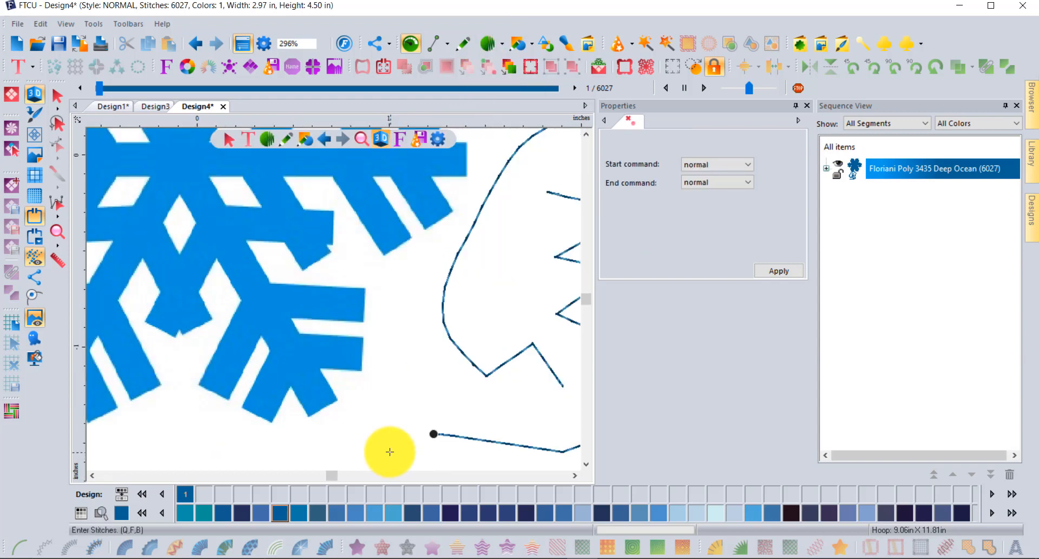
pyautogui.click(412, 425)
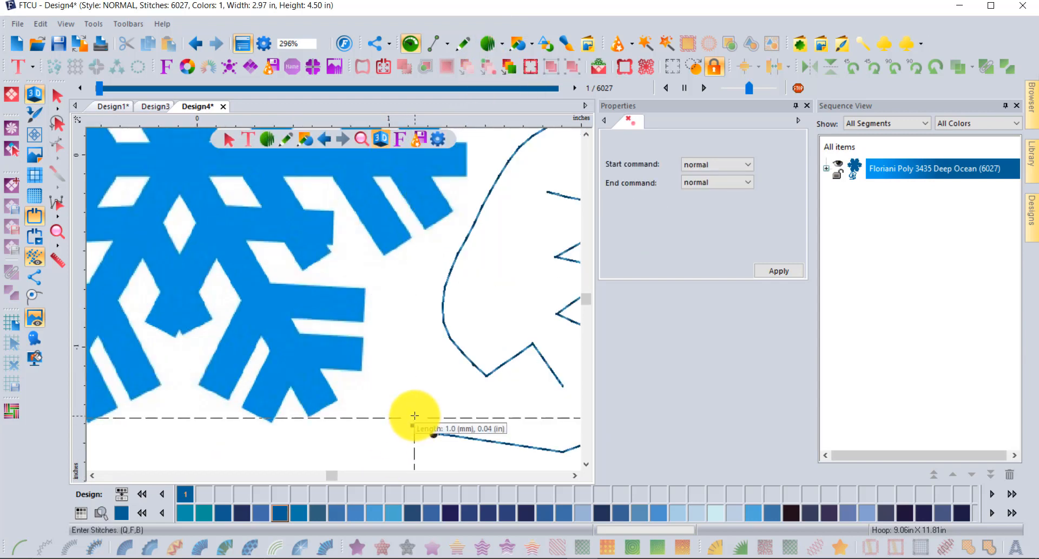
pyautogui.click(415, 391)
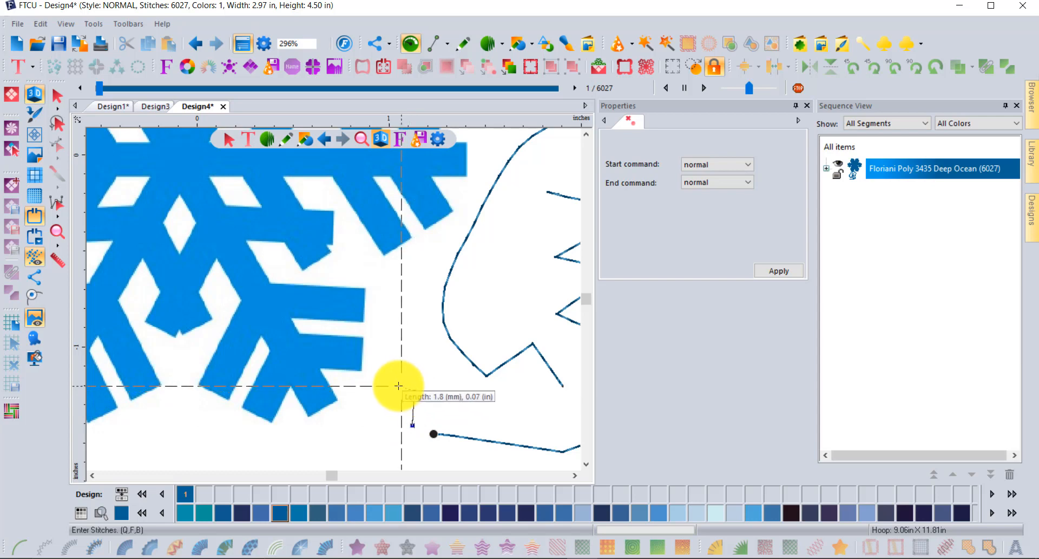
pyautogui.click(391, 385)
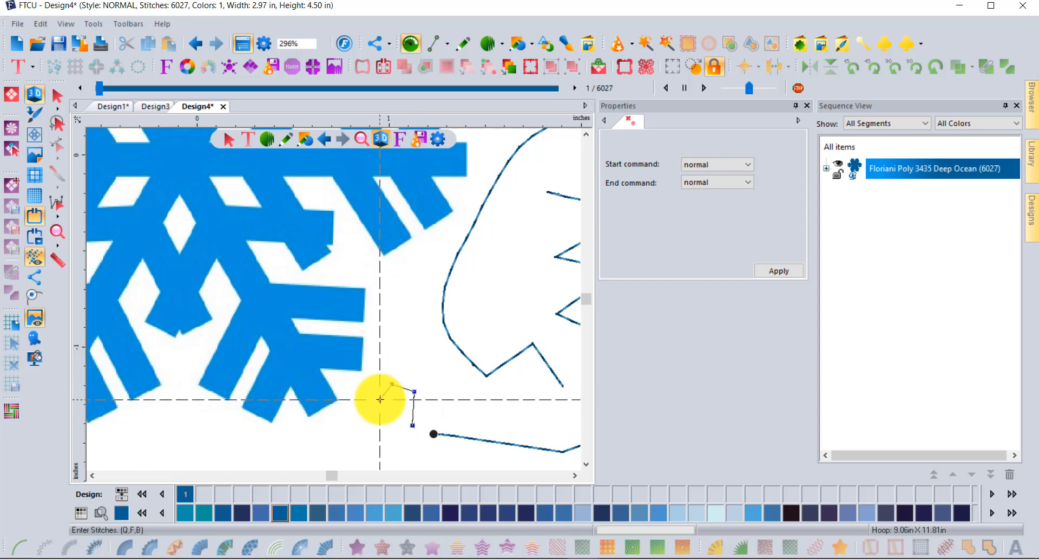
pyautogui.click(380, 399)
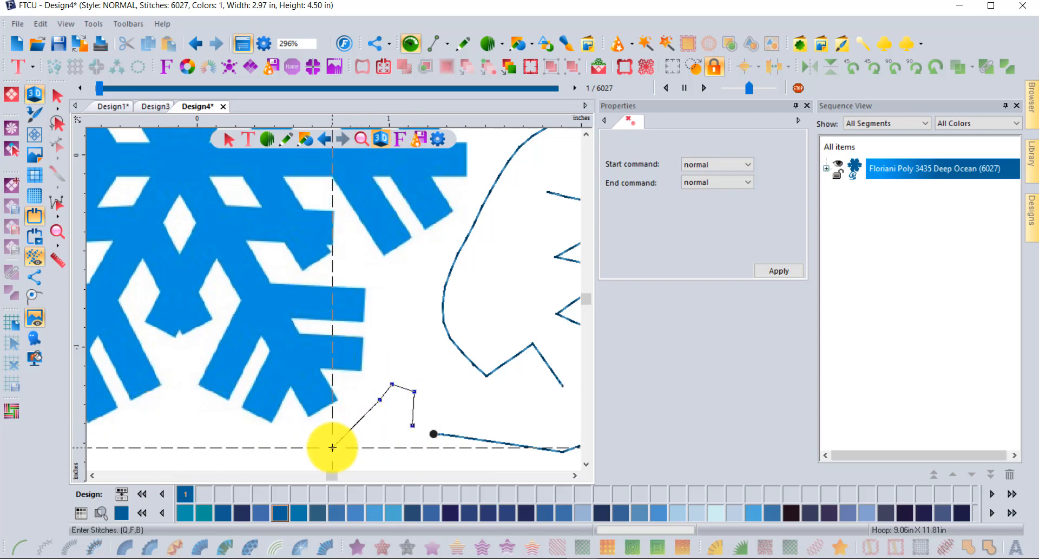
pyautogui.click(333, 447)
pyautogui.click(312, 445)
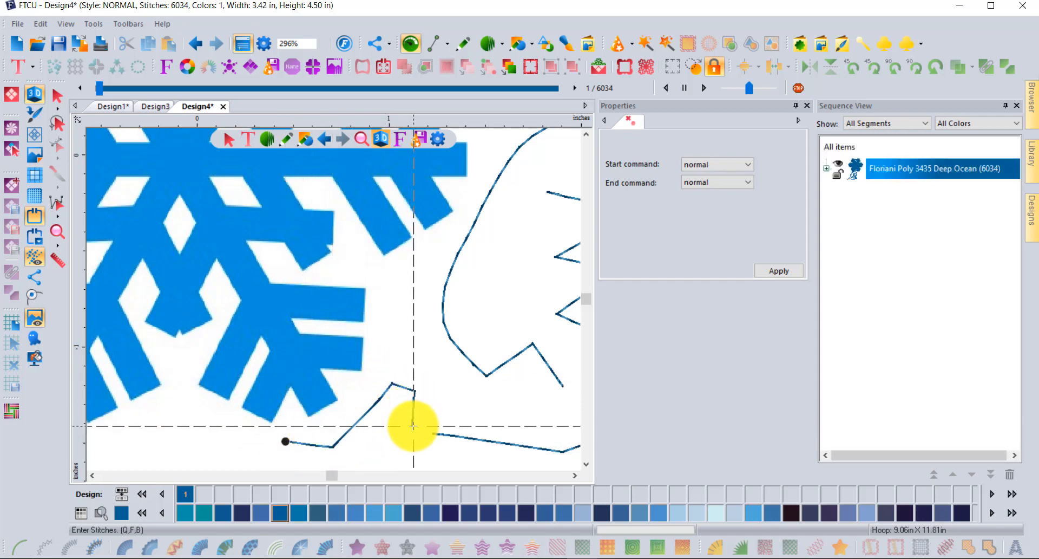
# Step: Turn off the 3D stitch view, show the needle points and deselect the manual stitches
pyautogui.click(56, 96)
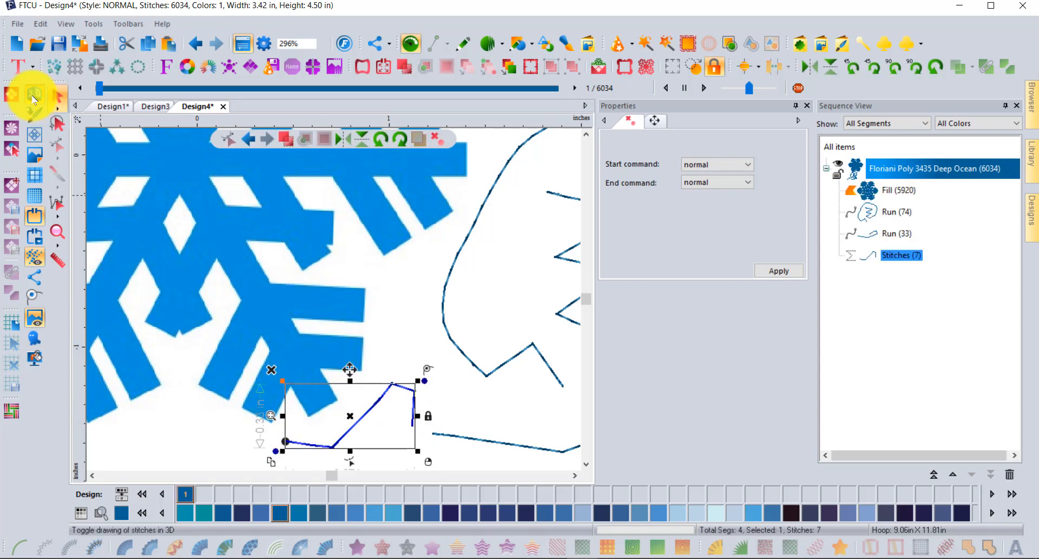
pyautogui.click(34, 98)
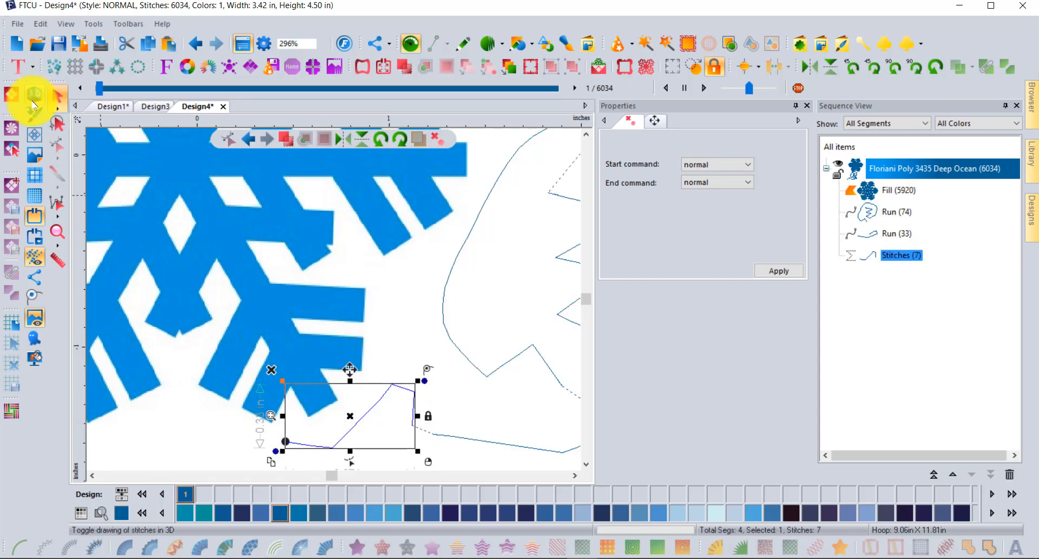
pyautogui.click(34, 277)
pyautogui.click(440, 401)
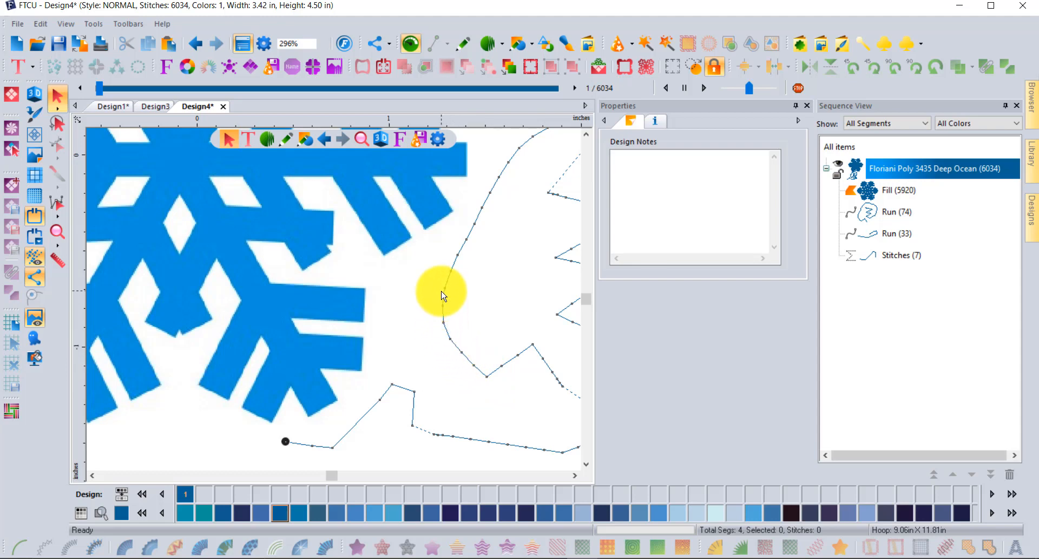
# Step: Set the looped run path's stitch length to 5 mm, and select the manual stitches for comparison
pyautogui.click(475, 221)
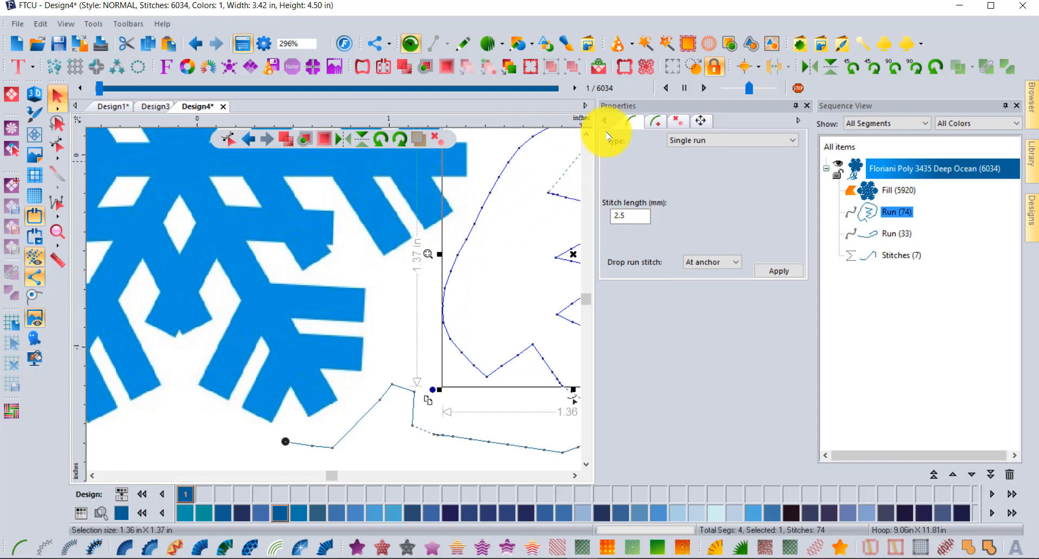
pyautogui.click(623, 218)
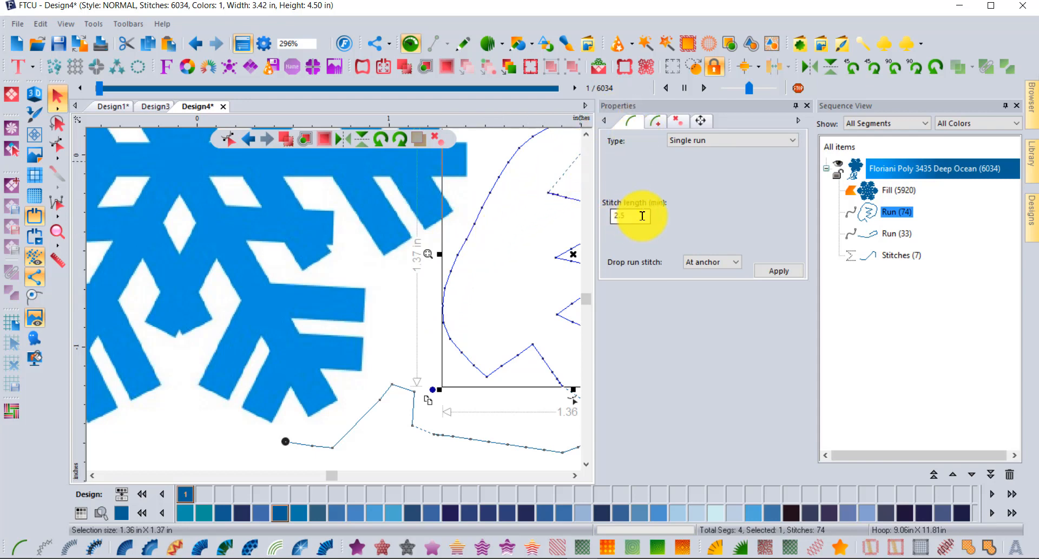
pyautogui.doubleClick(644, 215)
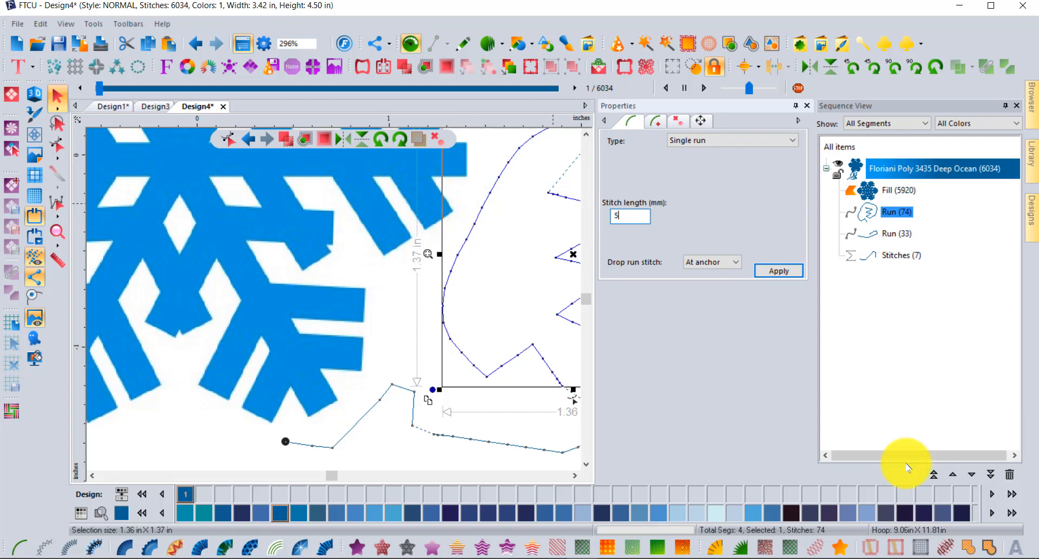
pyautogui.click(794, 276)
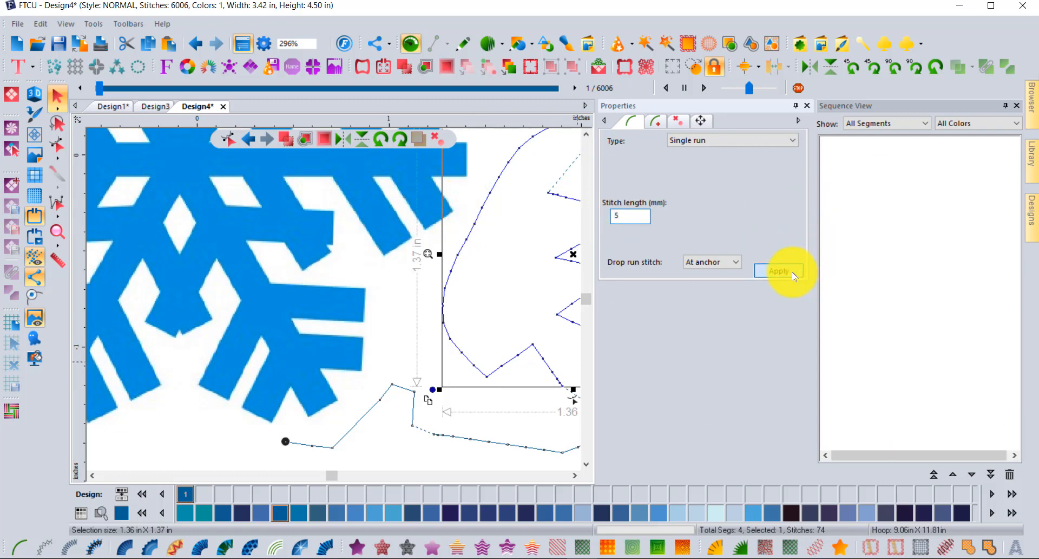
pyautogui.click(338, 448)
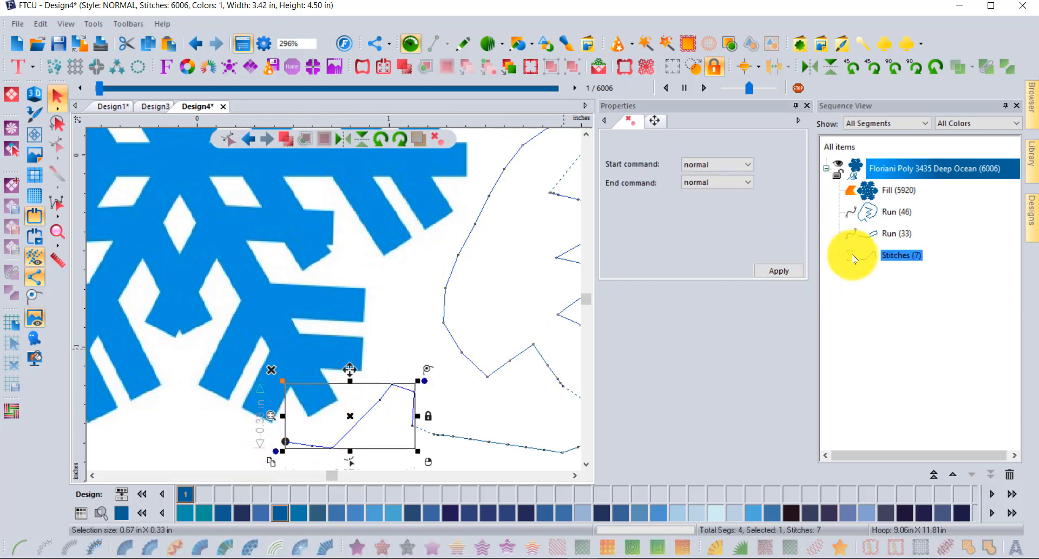
# Step: Outline the outer upper branch of the snowflake's left arm as a satin path with four straight corner points
pyautogui.click(503, 46)
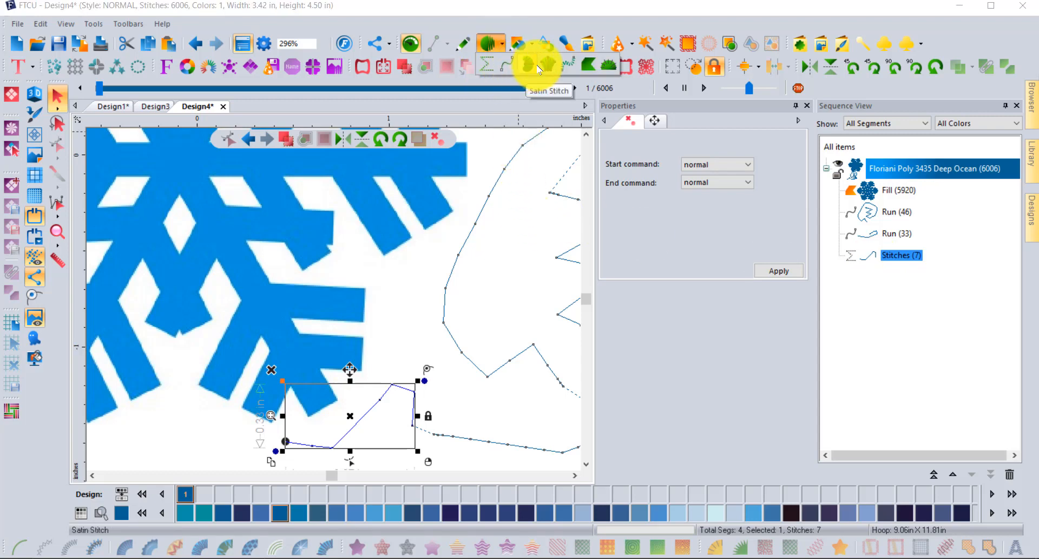
pyautogui.scroll(-2, 483, 355)
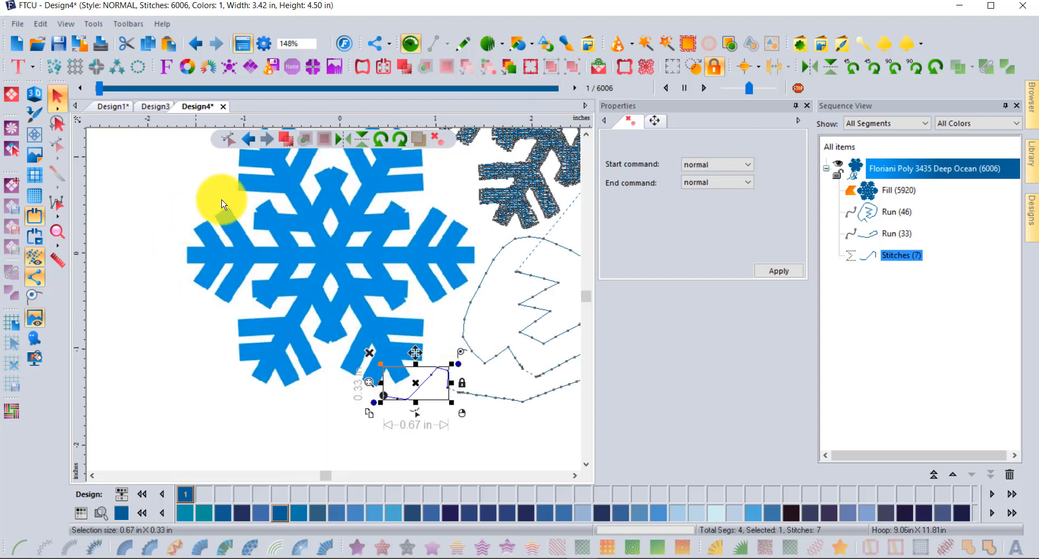
pyautogui.scroll(2, 214, 232)
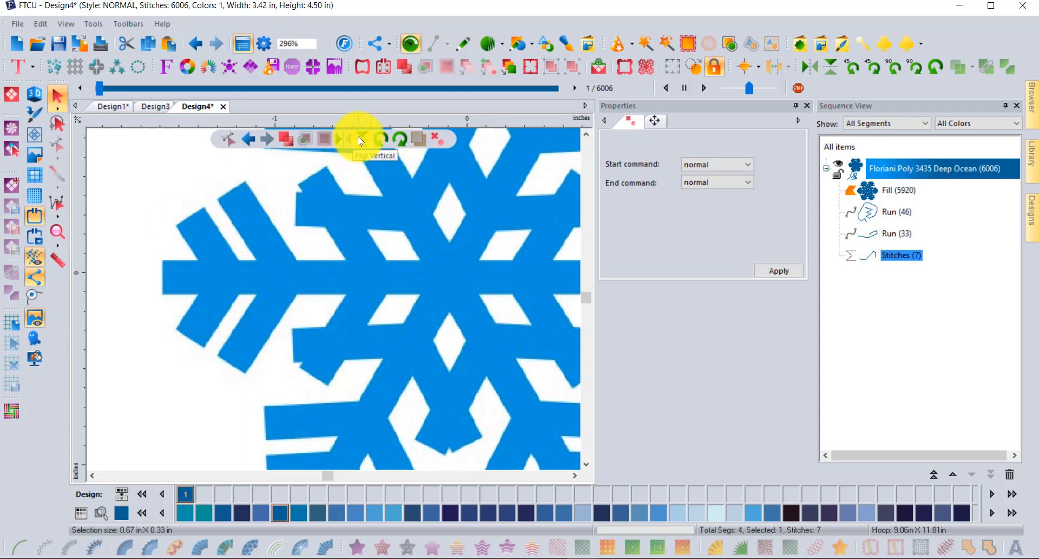
pyautogui.click(501, 47)
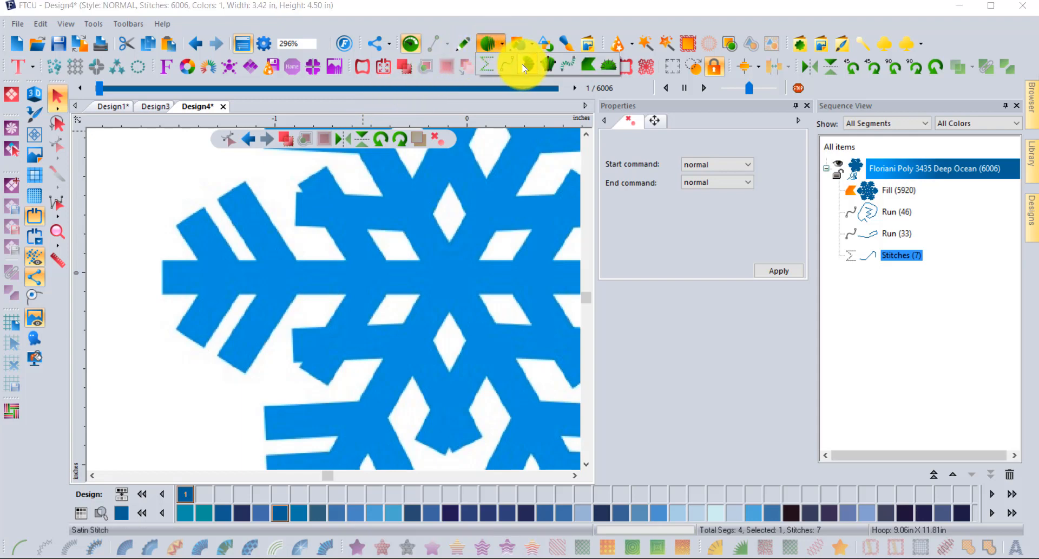
pyautogui.click(523, 65)
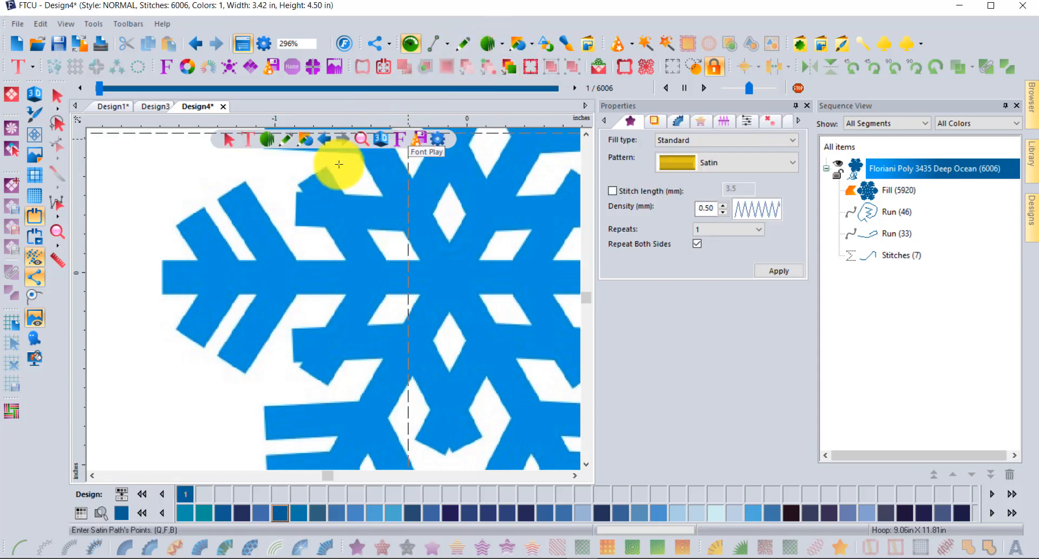
pyautogui.click(202, 208)
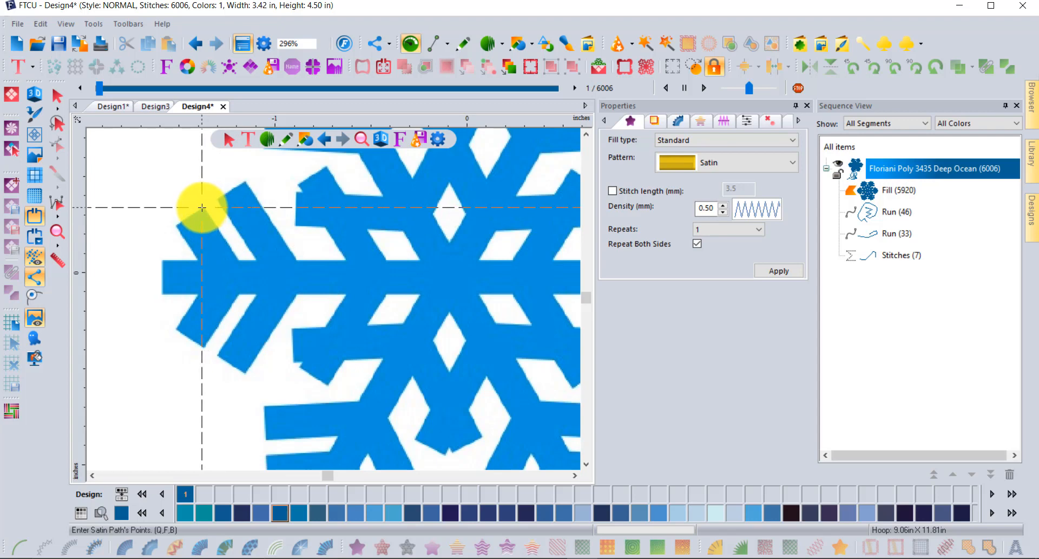
pyautogui.click(241, 266)
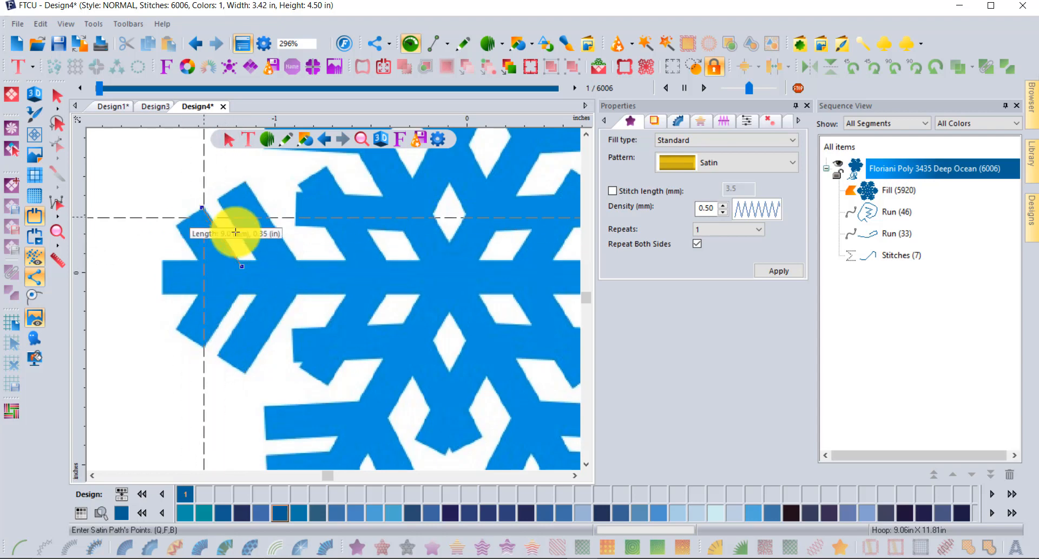
pyautogui.click(211, 275)
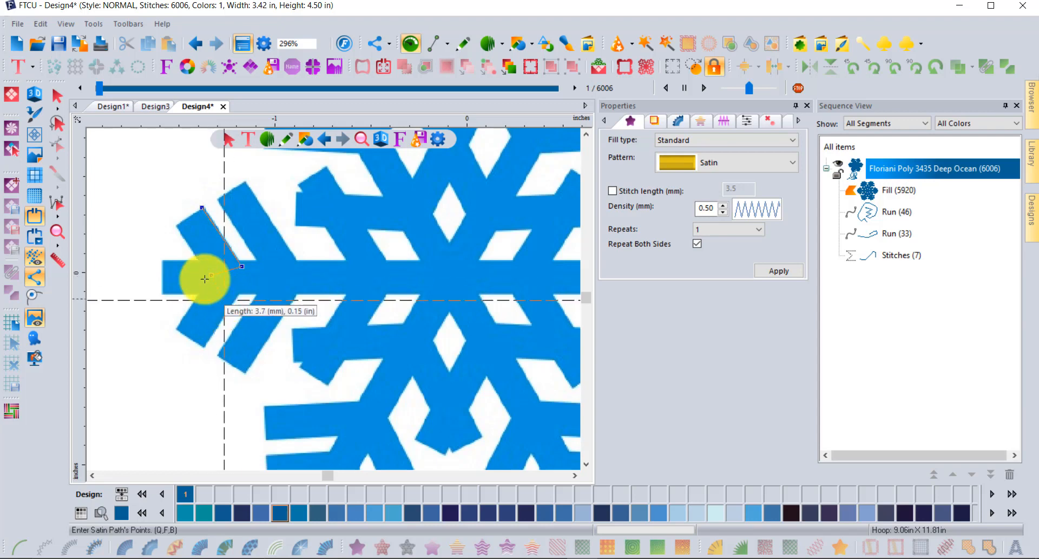
pyautogui.click(176, 226)
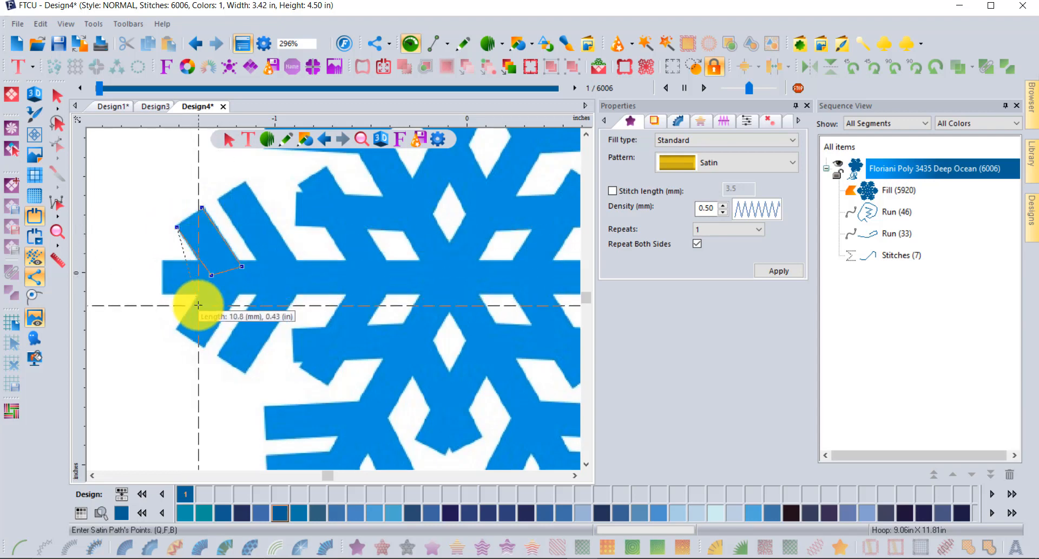
pyautogui.rightClick(151, 255)
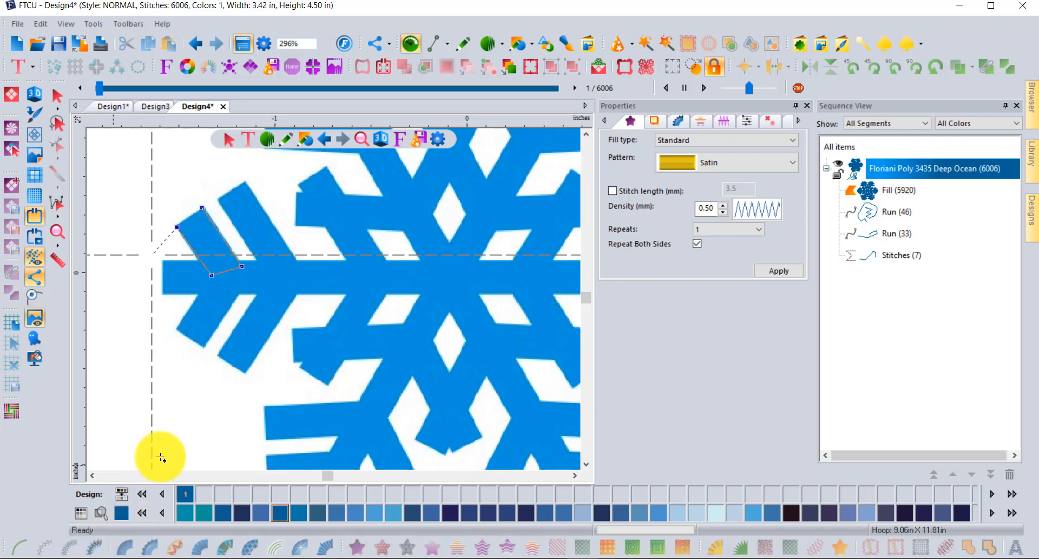
# Step: Add inclination lines across both ends of the upper branch and set its entry and exit points at the two inner corners
pyautogui.click(183, 238)
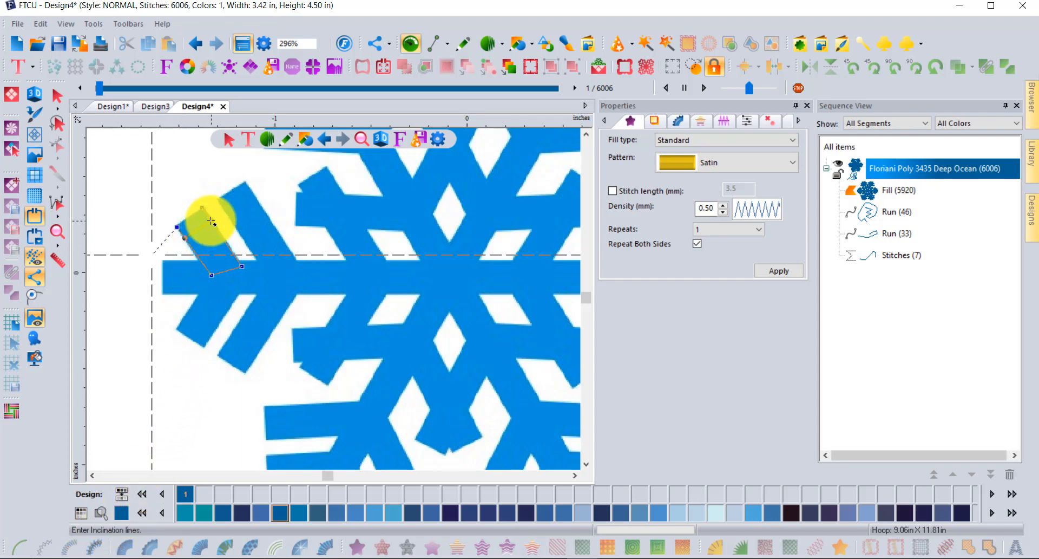
pyautogui.click(211, 221)
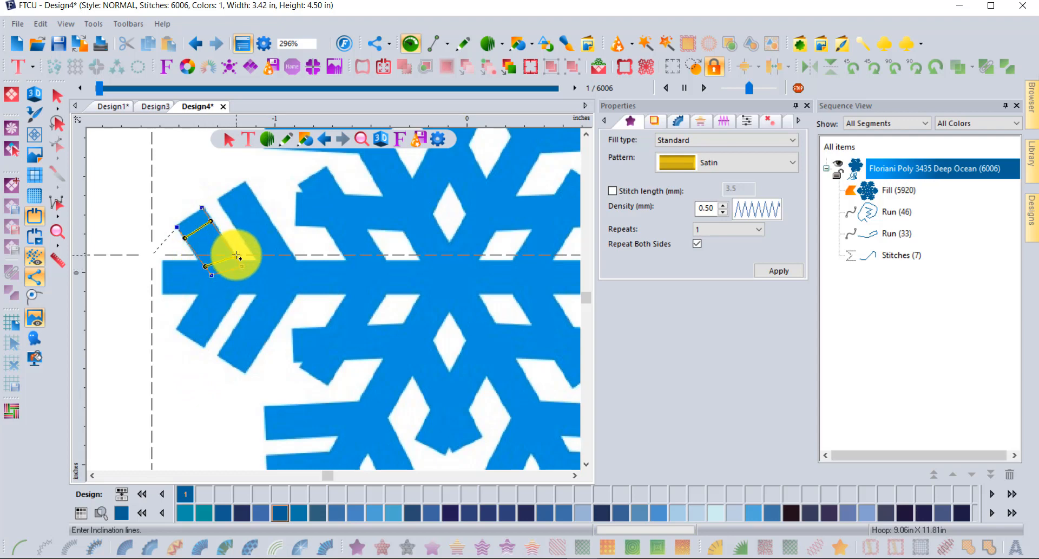
pyautogui.click(235, 254)
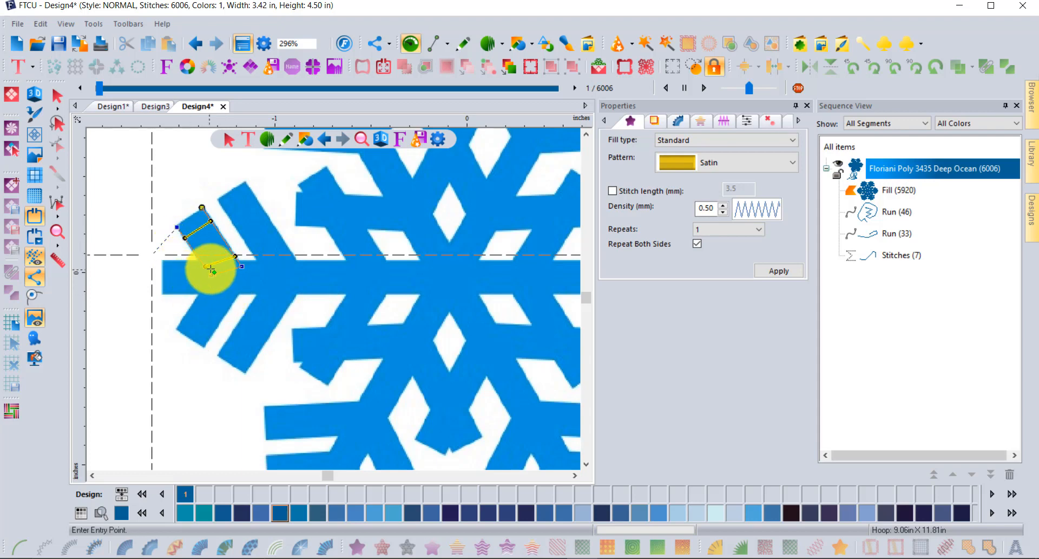
pyautogui.click(242, 268)
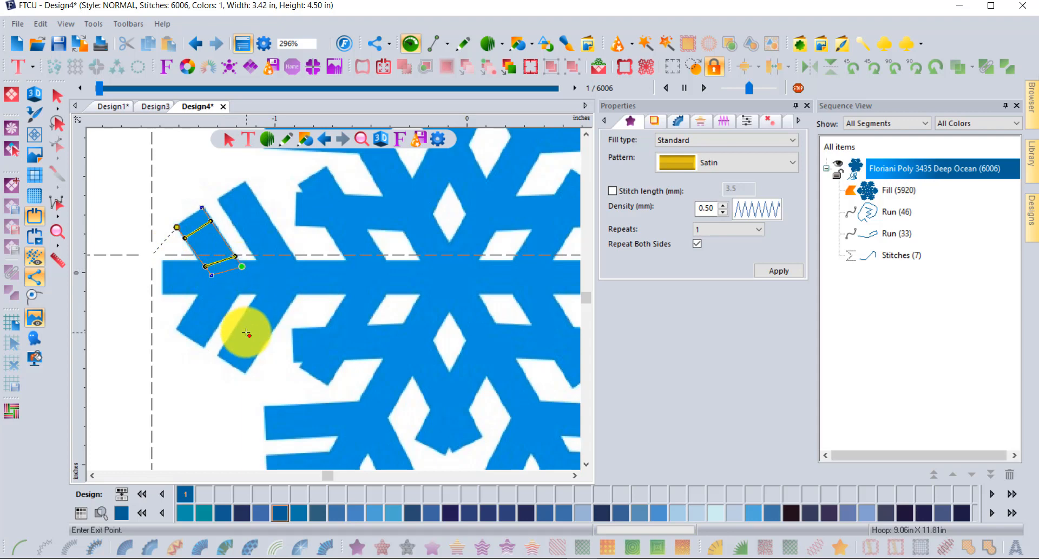
pyautogui.click(211, 275)
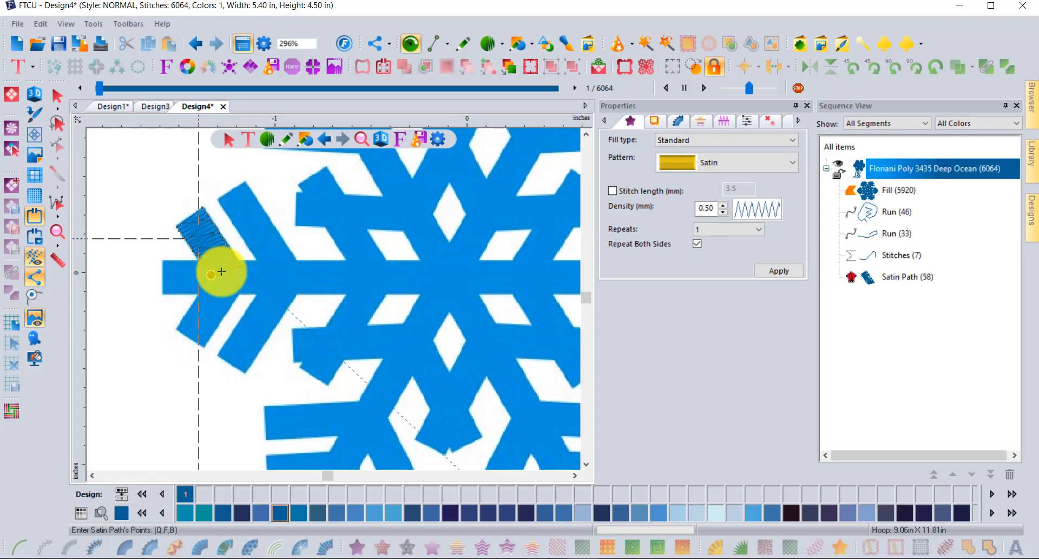
# Step: Outline the left arm's outer lower branch as a second four-point satin path, beginning just below the first satin's exit point
pyautogui.scroll(1, 223, 267)
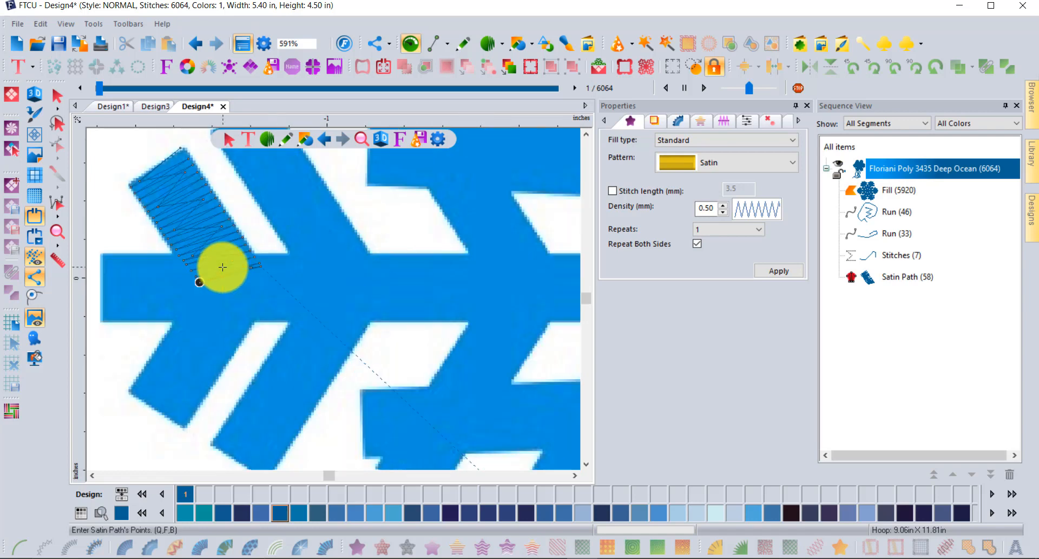
pyautogui.click(198, 294)
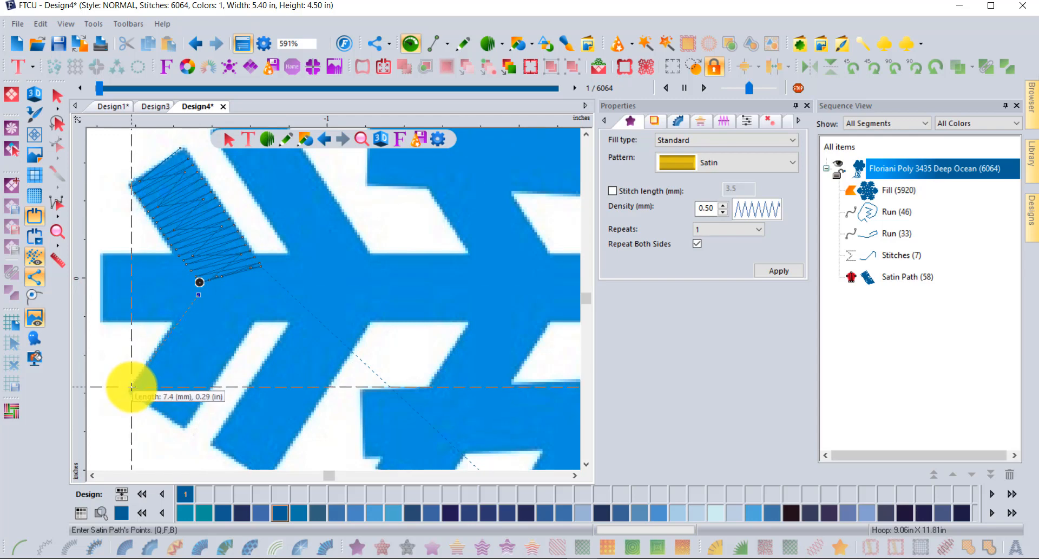
pyautogui.click(130, 389)
pyautogui.click(184, 426)
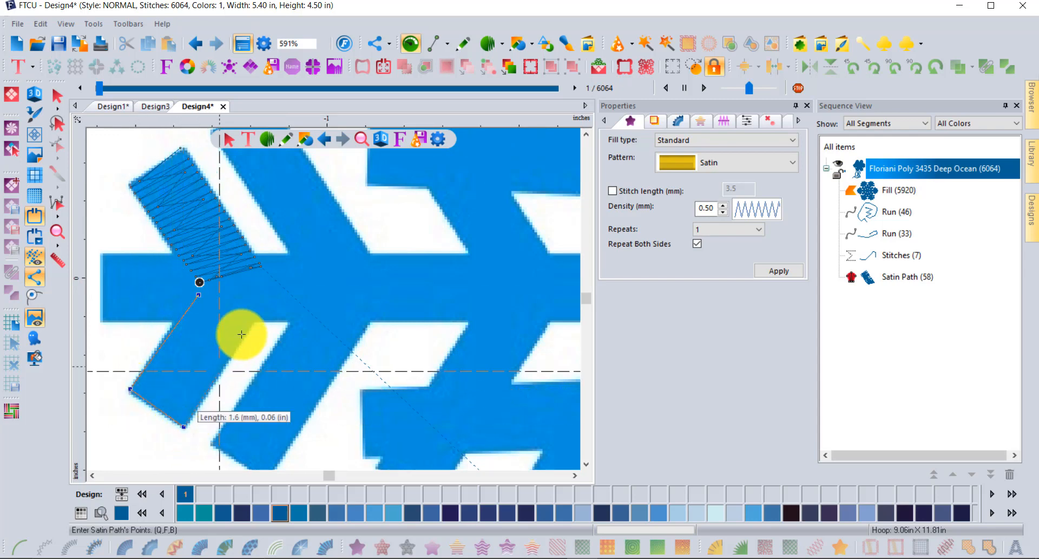
pyautogui.click(264, 307)
pyautogui.rightClick(264, 306)
# Step: Place two inclination lines across the lower branch and set its entry and exit points at the two inner corners
pyautogui.moveTo(190, 307); pyautogui.dragTo(250, 326)
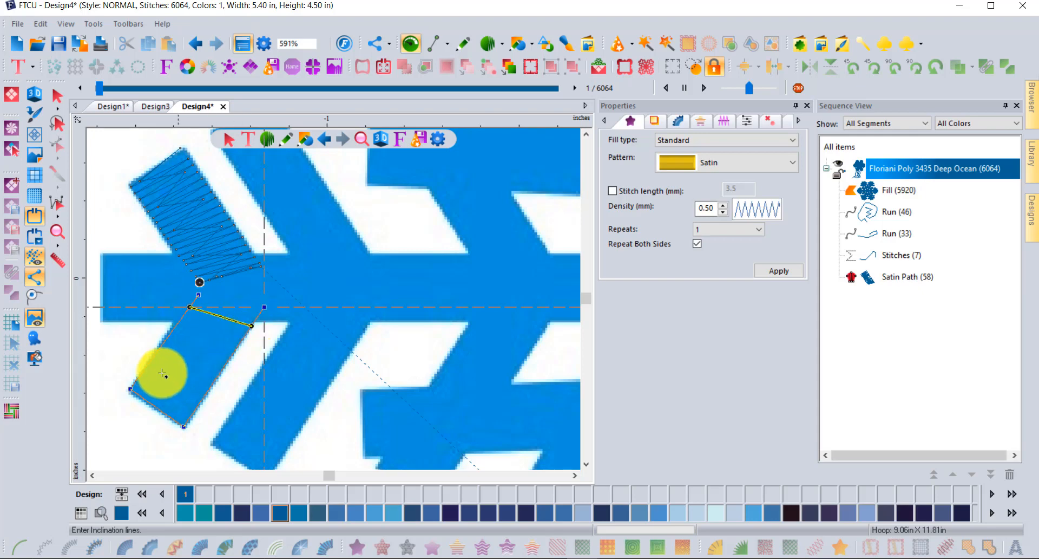
pyautogui.click(142, 372)
pyautogui.moveTo(194, 397); pyautogui.dragTo(194, 409)
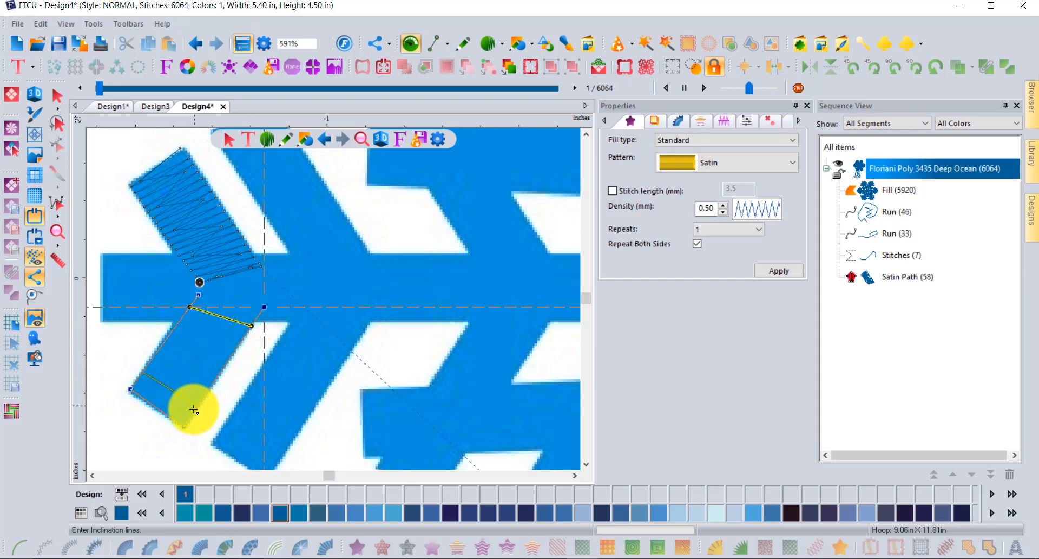
pyautogui.click(199, 293)
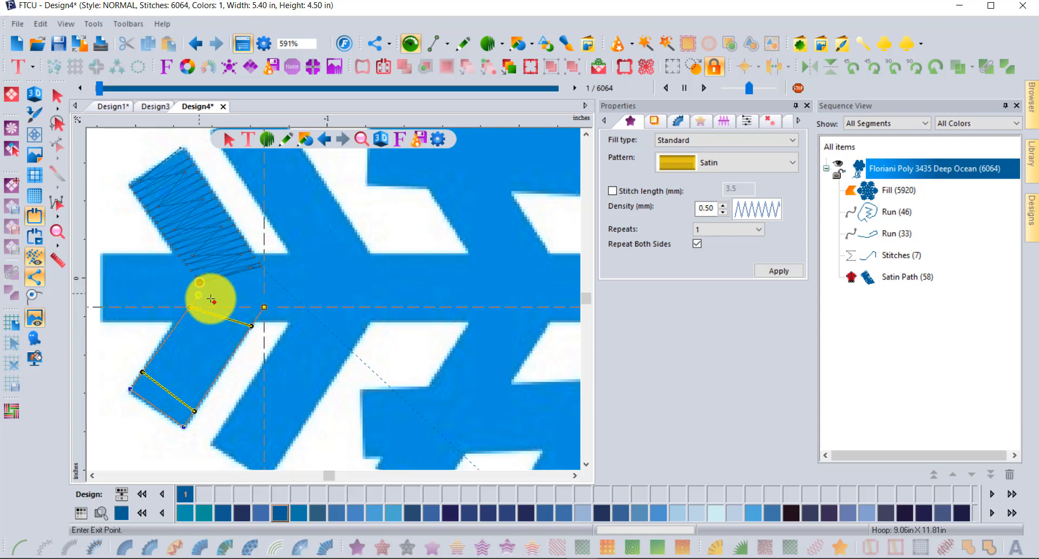
pyautogui.click(268, 306)
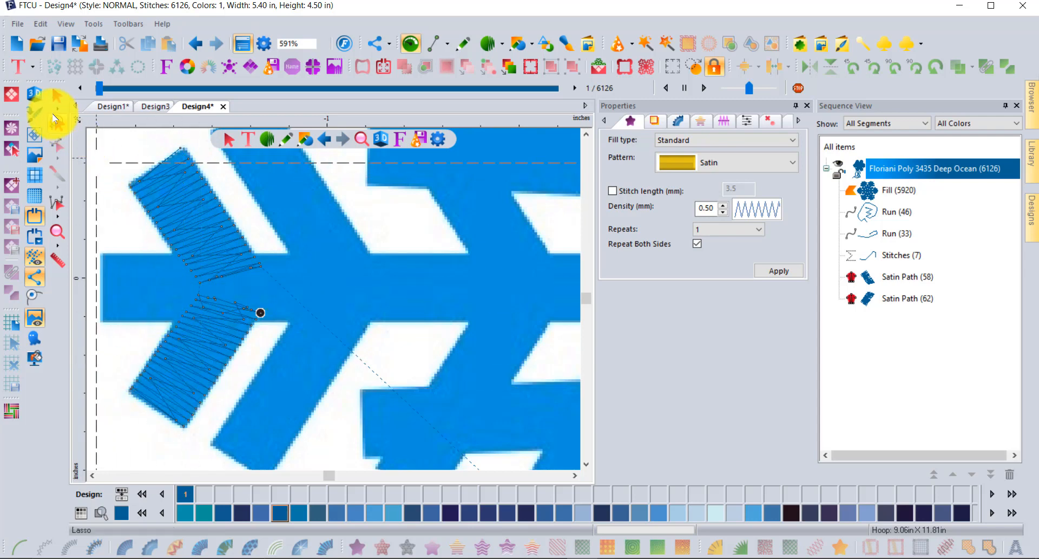
# Step: Turn on the 3D stitch view and start a run path from the lower satin's exit point into the left arm's stem
pyautogui.click(32, 92)
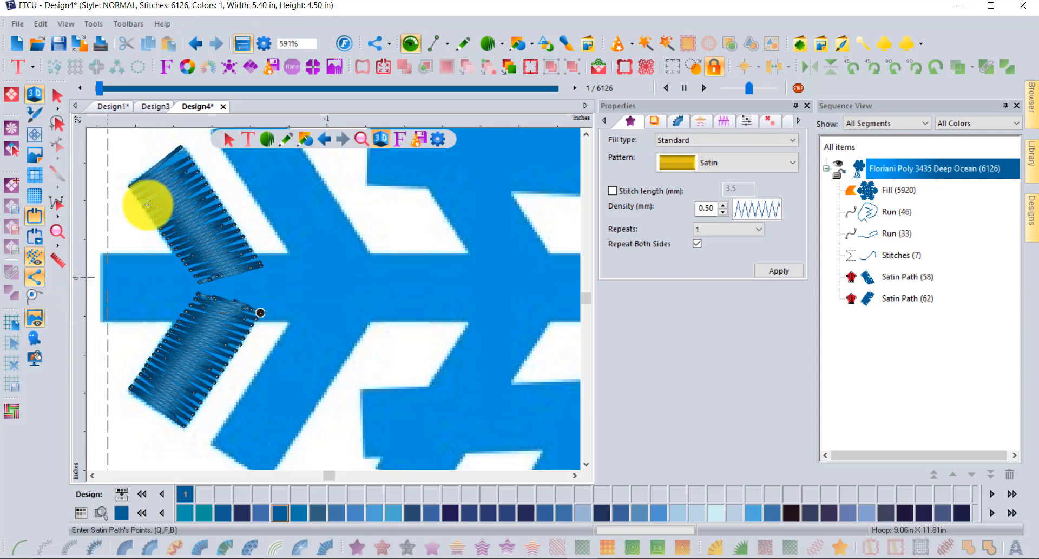
pyautogui.click(504, 46)
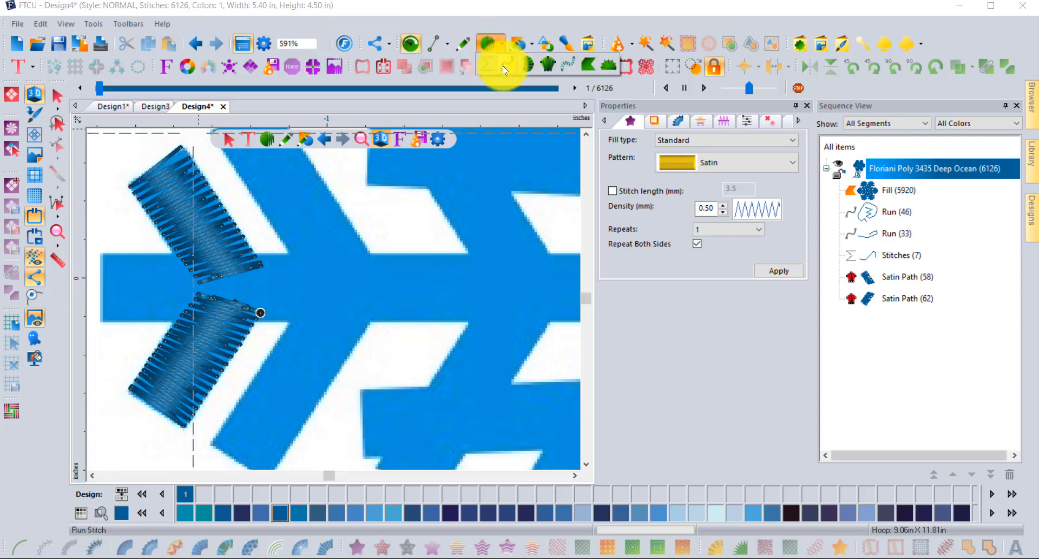
pyautogui.click(507, 69)
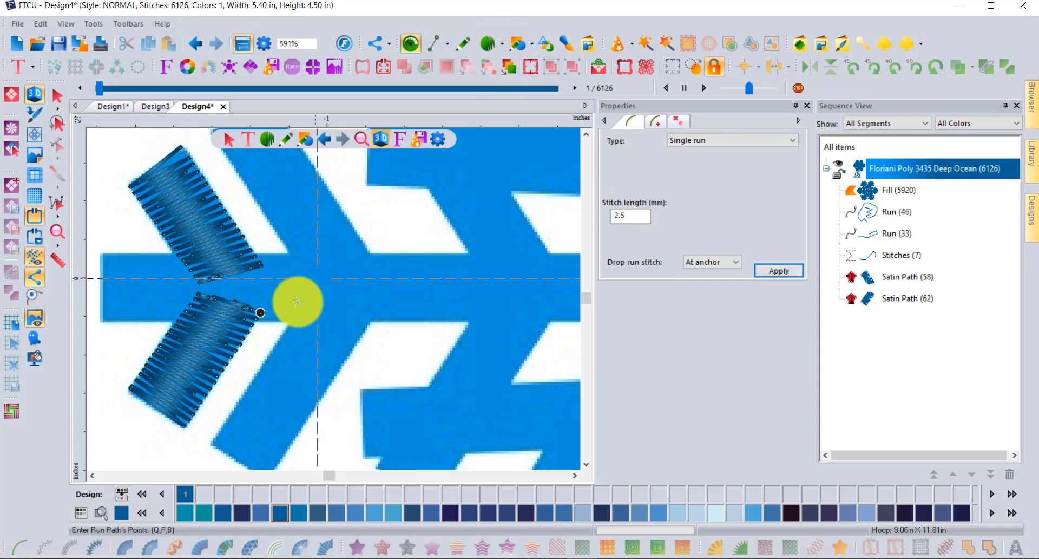
pyautogui.click(261, 311)
pyautogui.click(317, 290)
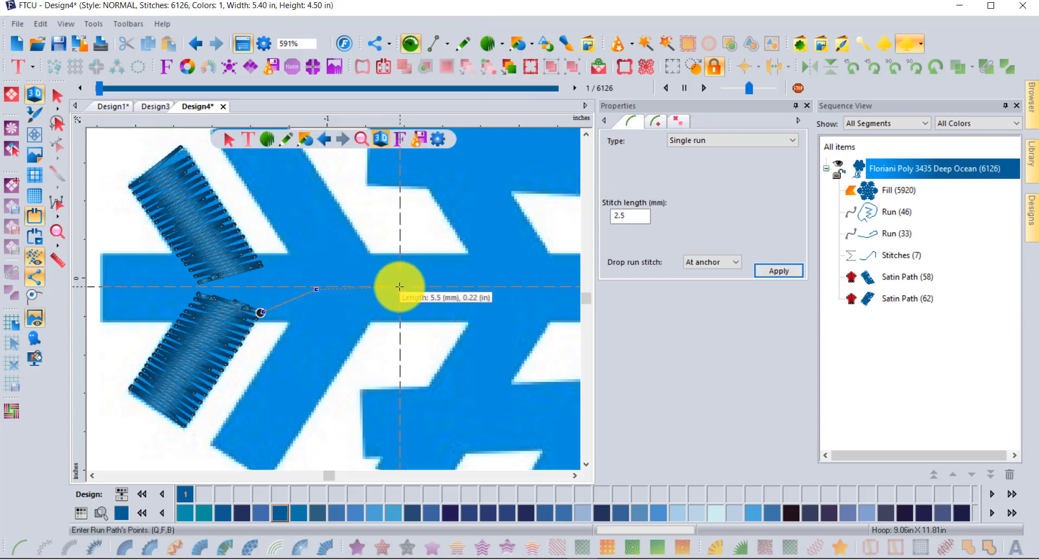
# Step: Try extending the run path along the stem and down into the next lower branch, and remove those extra points
pyautogui.click(419, 289)
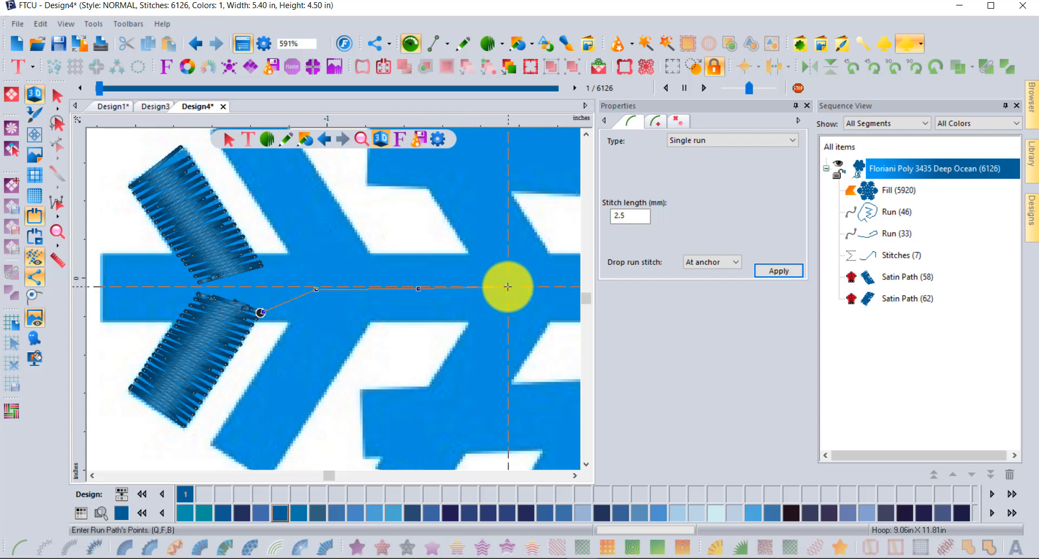
pyautogui.click(508, 286)
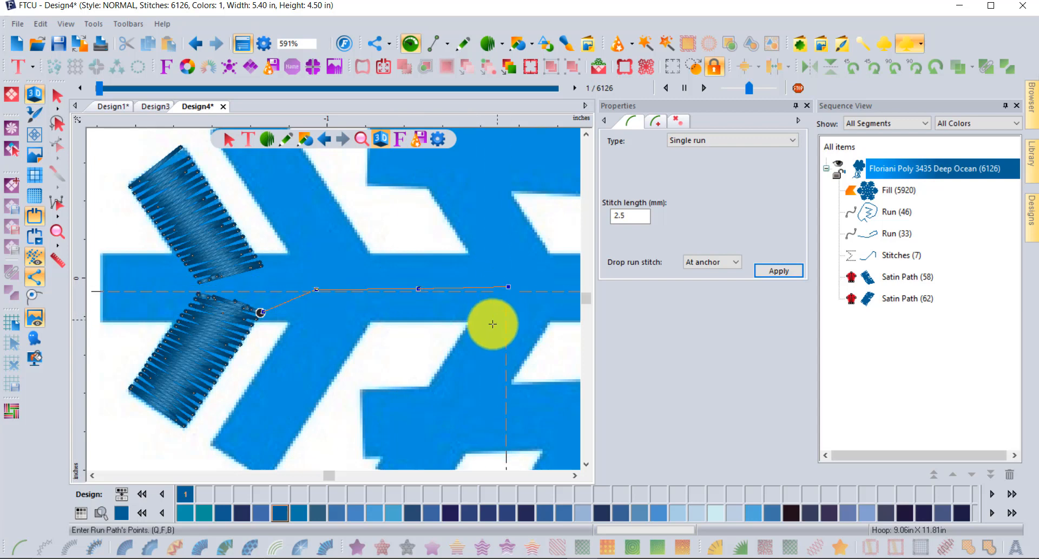
pyautogui.click(479, 358)
pyautogui.click(445, 422)
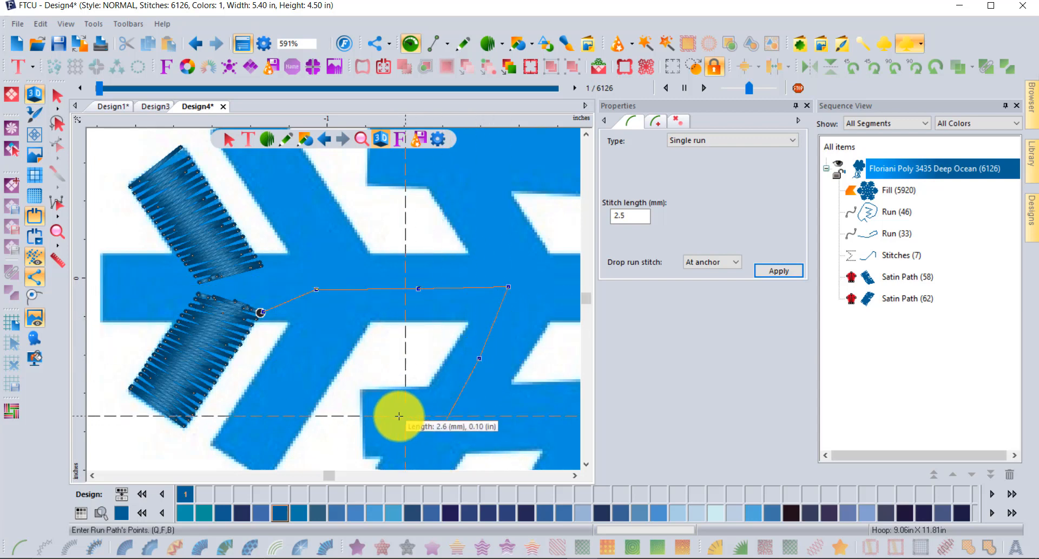
pyautogui.click(379, 413)
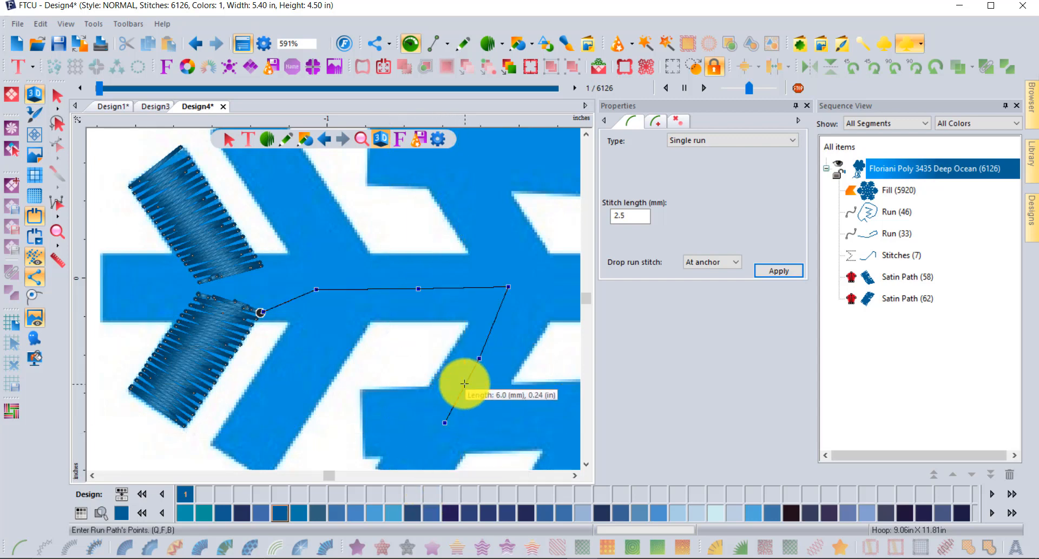
pyautogui.press('BackSpace')
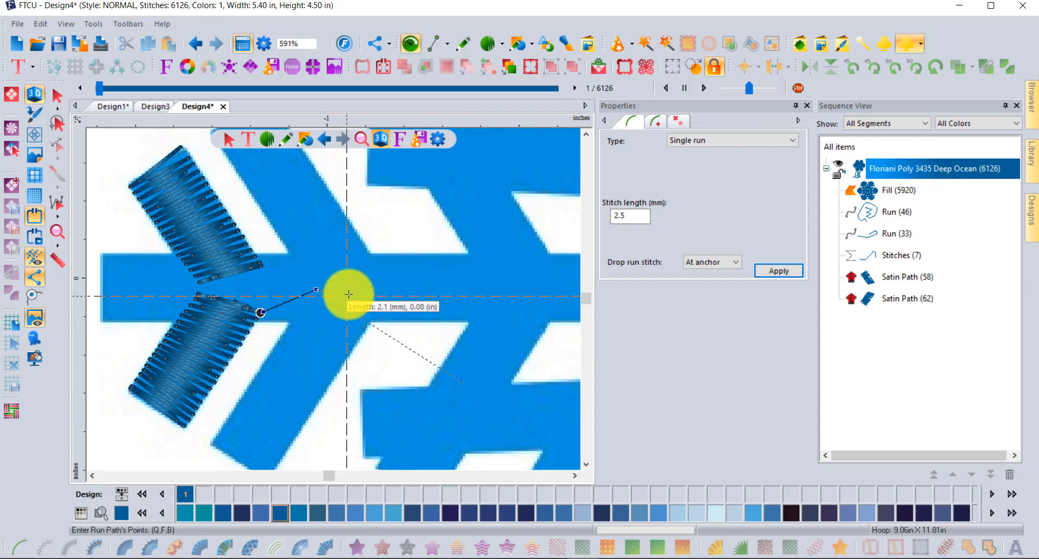
# Step: Finish the run path on the stem beyond the inner branches, and turn off the 3D stitch view to inspect the satin junction
pyautogui.click(370, 277)
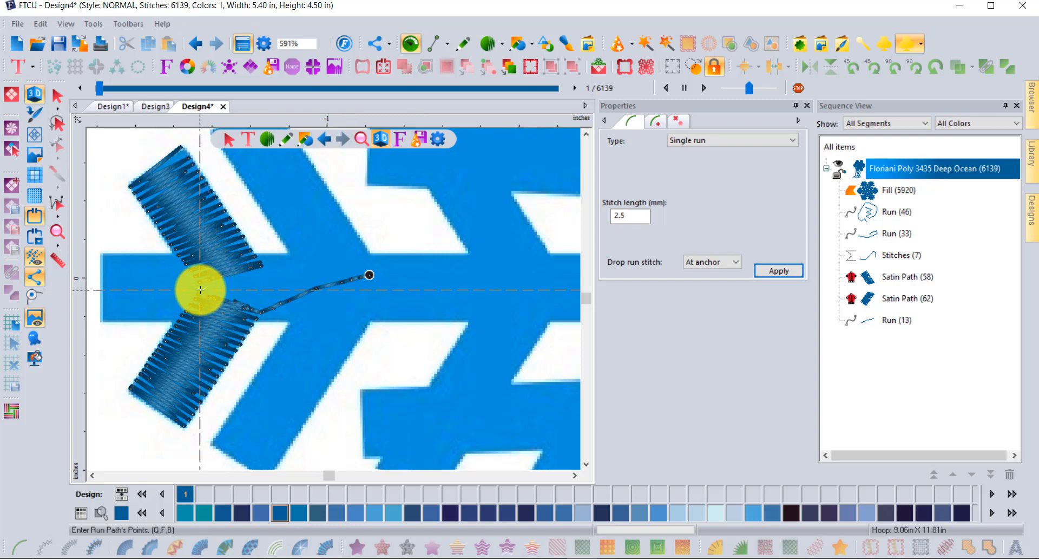
pyautogui.scroll(1, 198, 284)
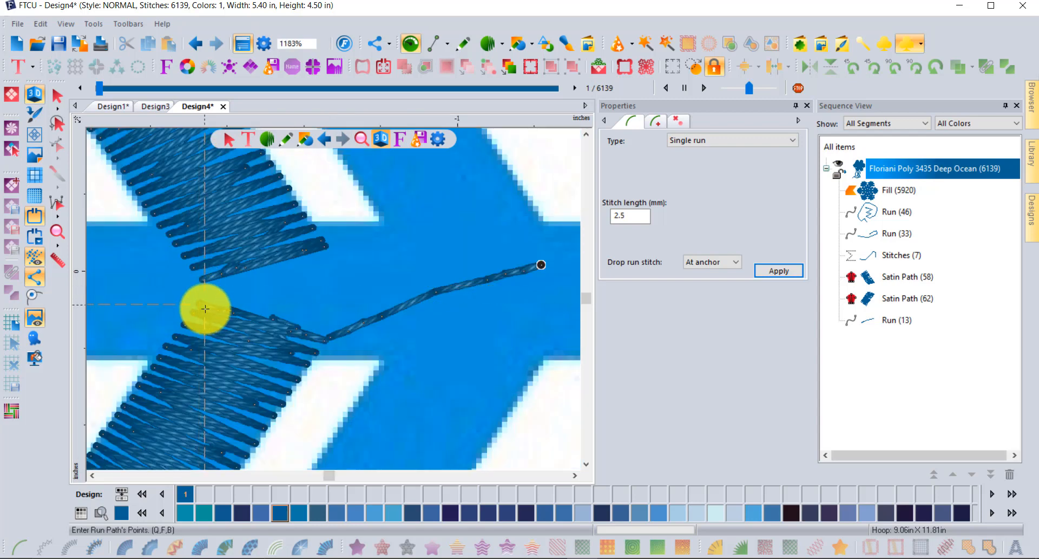
pyautogui.click(36, 90)
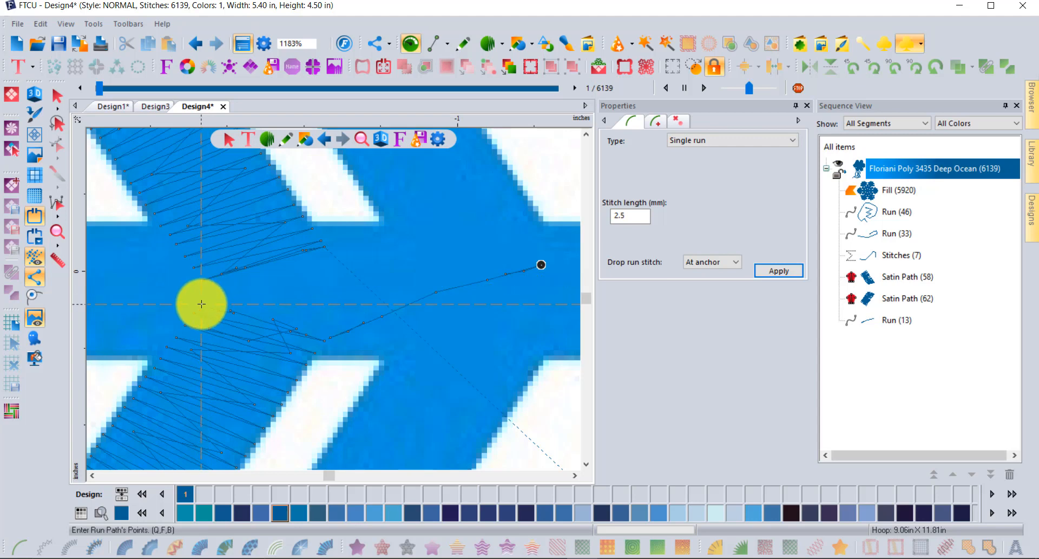
pyautogui.scroll(2, 200, 282)
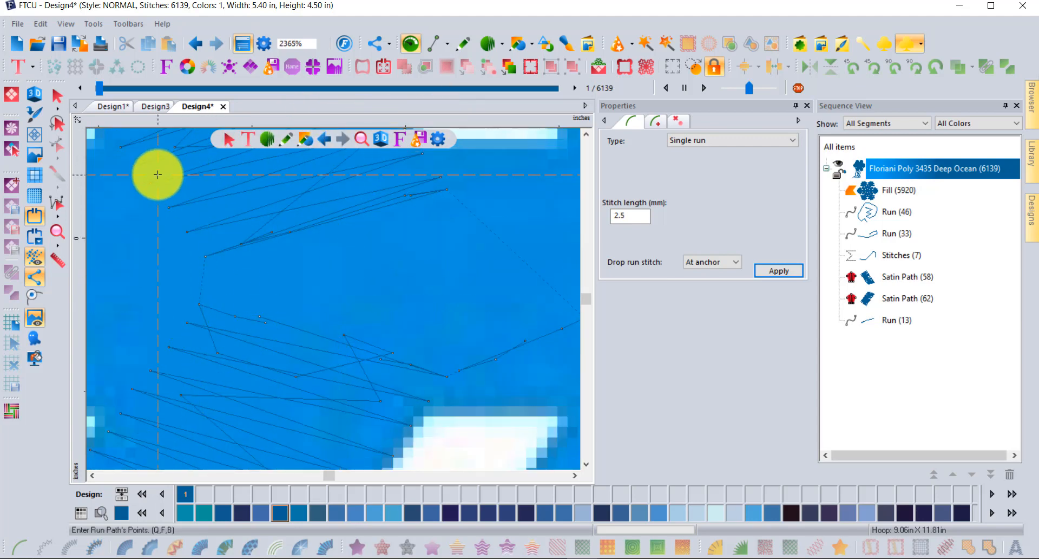
# Step: Switch the ruler units from inches to metric and measure the gap between the two outer satin branches at the stem
pyautogui.click(64, 263)
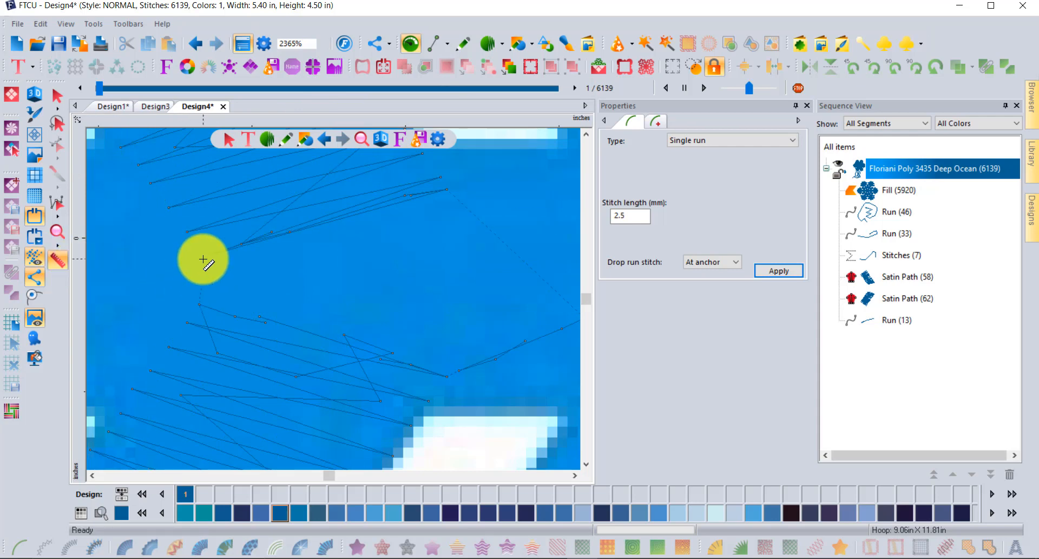
pyautogui.moveTo(203, 255); pyautogui.dragTo(204, 285)
pyautogui.rightClick(186, 116)
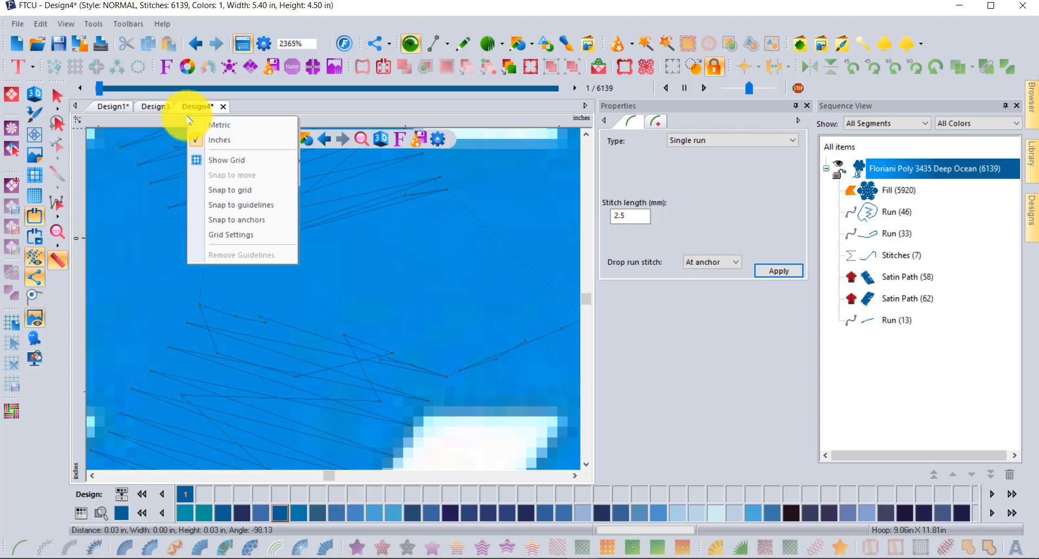
pyautogui.click(234, 129)
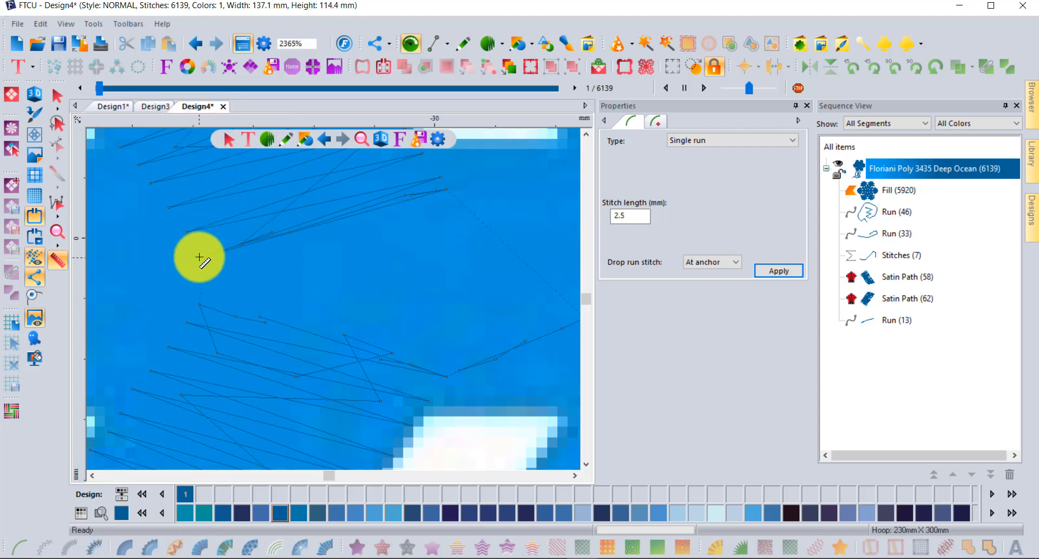
pyautogui.moveTo(205, 256); pyautogui.dragTo(198, 305)
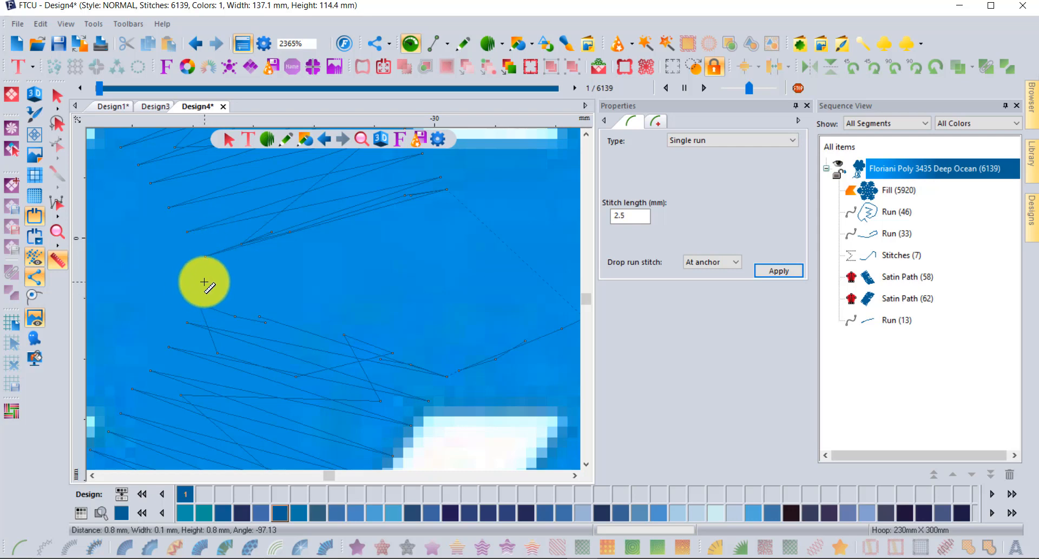
# Step: Measure the distance from the lower satin's inner corner to the inner corner of the second upper branch
pyautogui.scroll(-4, 211, 281)
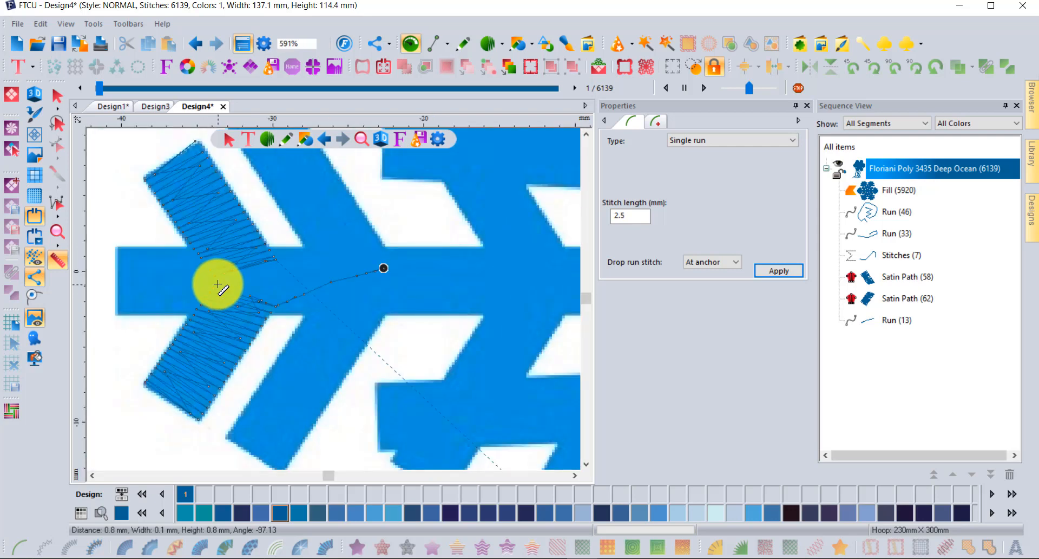
pyautogui.click(712, 69)
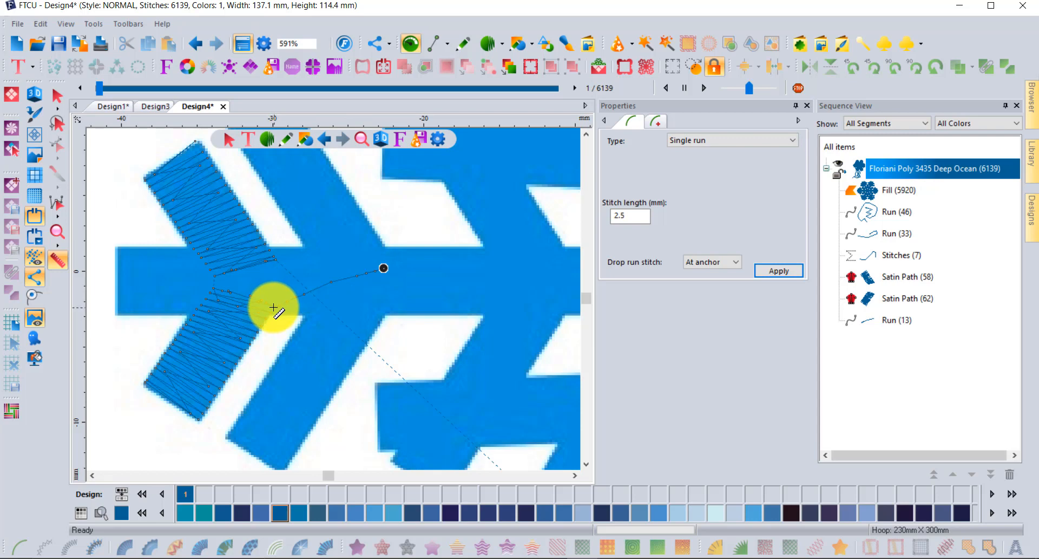
pyautogui.moveTo(274, 307); pyautogui.dragTo(381, 250)
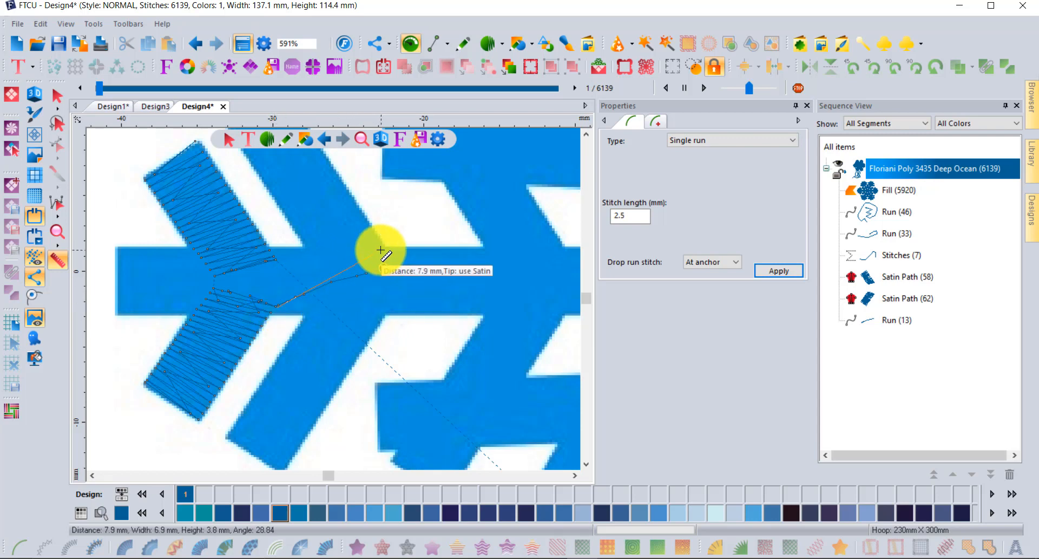
pyautogui.moveTo(381, 251); pyautogui.dragTo(381, 251)
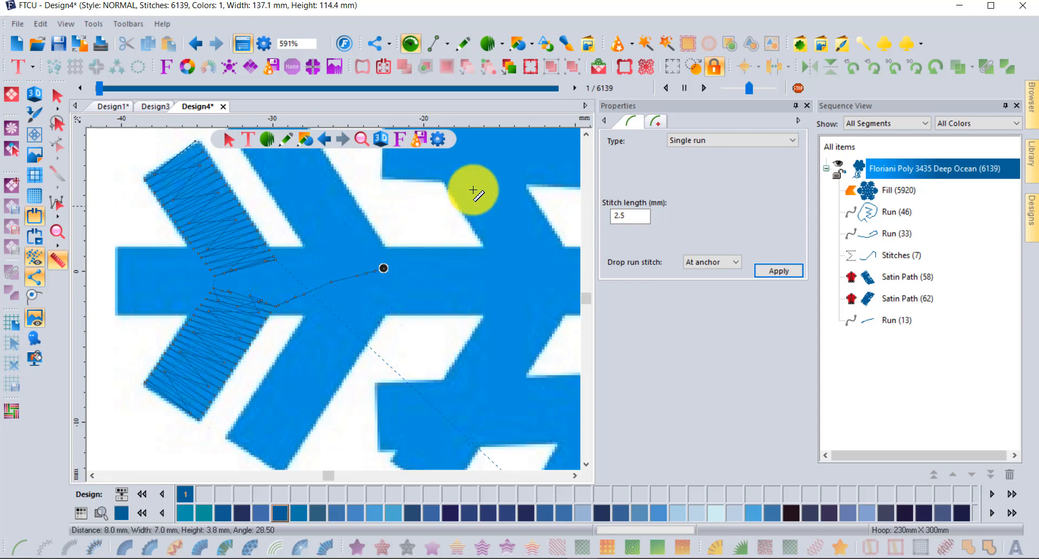
# Step: Outline the second upper branch of the left arm with a four-corner satin path that extends slightly into the stem
pyautogui.click(586, 134)
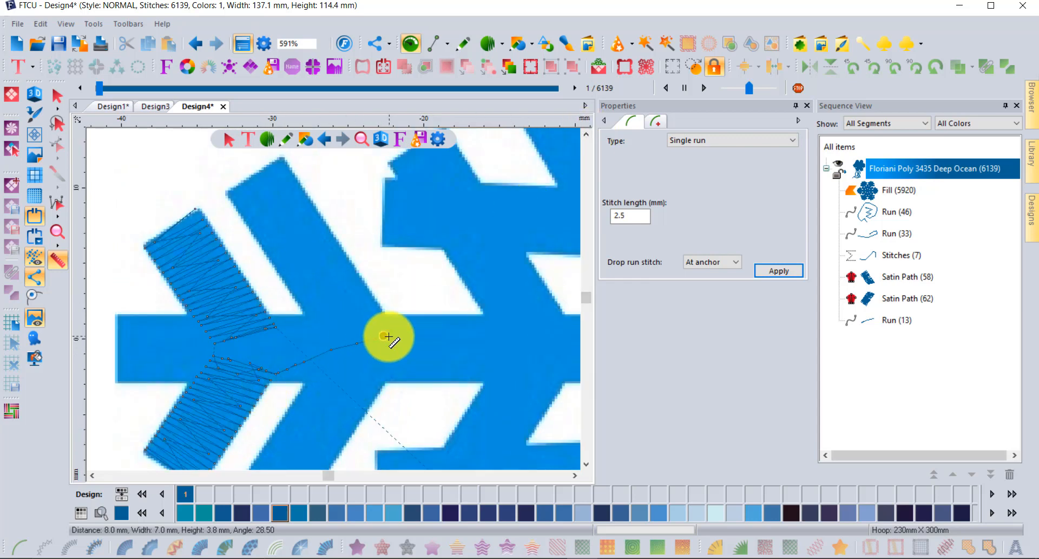
pyautogui.click(506, 46)
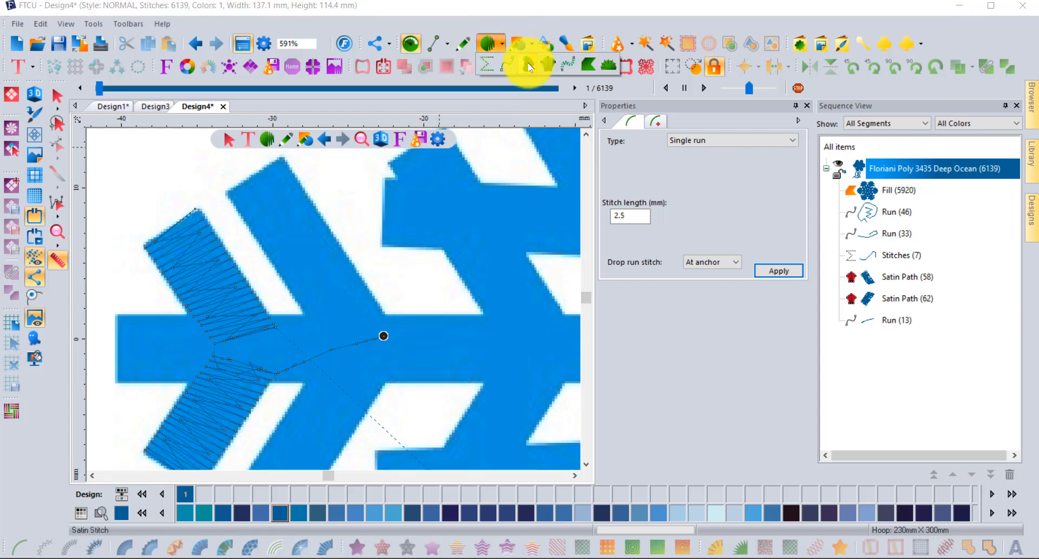
pyautogui.click(530, 67)
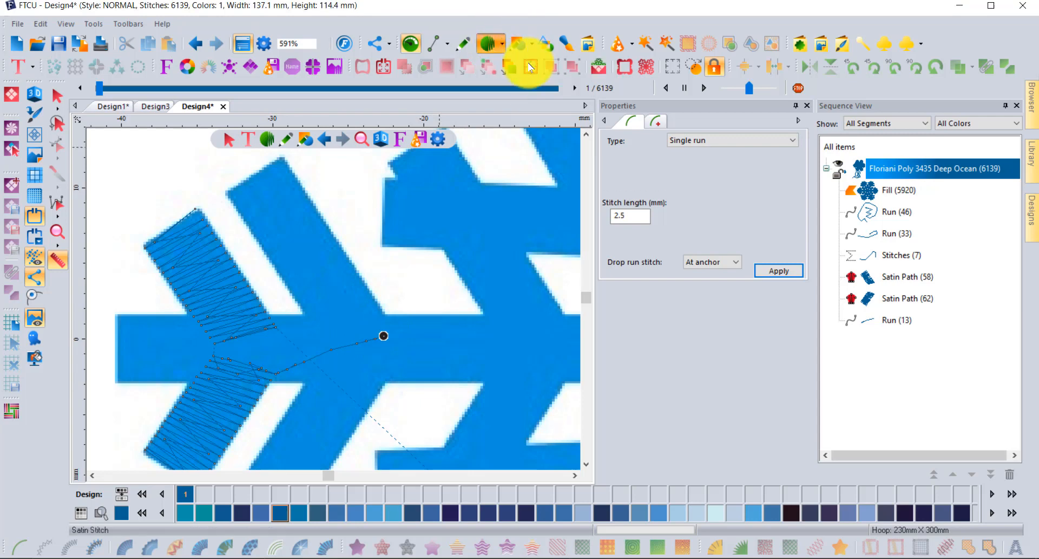
pyautogui.click(282, 159)
pyautogui.click(229, 192)
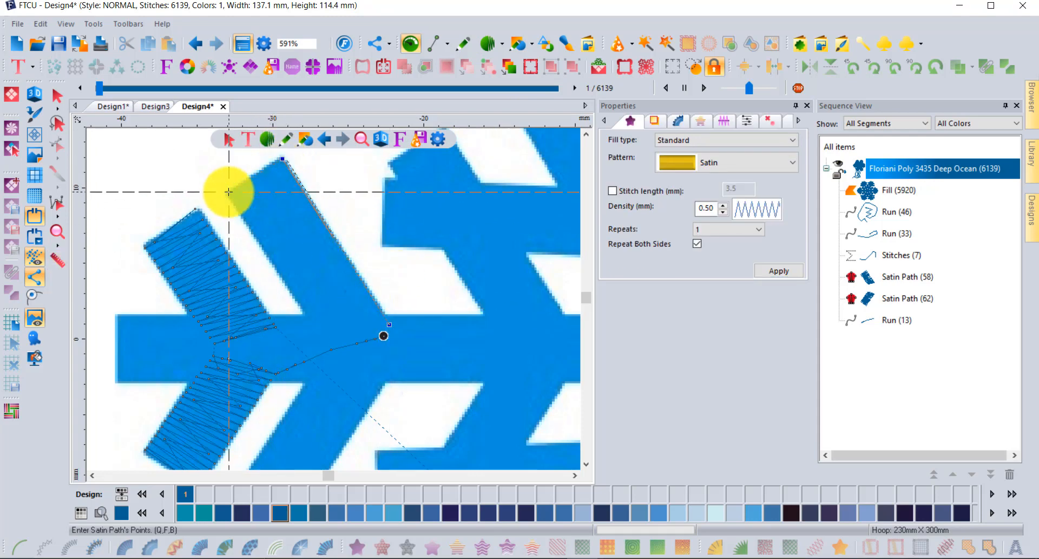
pyautogui.click(319, 334)
# Step: Place an inclination line across the second upper branch, set its entry and exit at the inner corner, and turn on 3D view
pyautogui.click(246, 212)
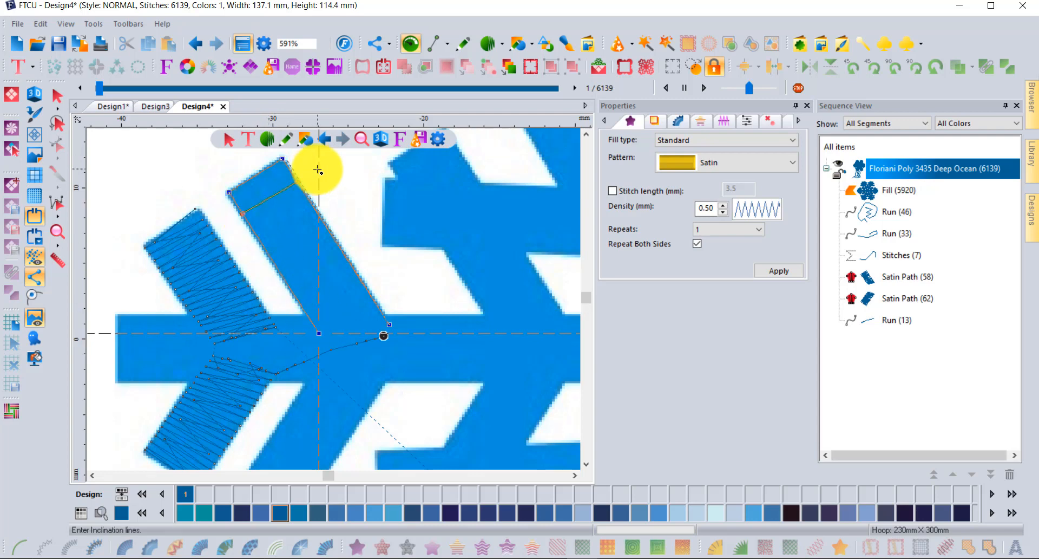
pyautogui.click(318, 171)
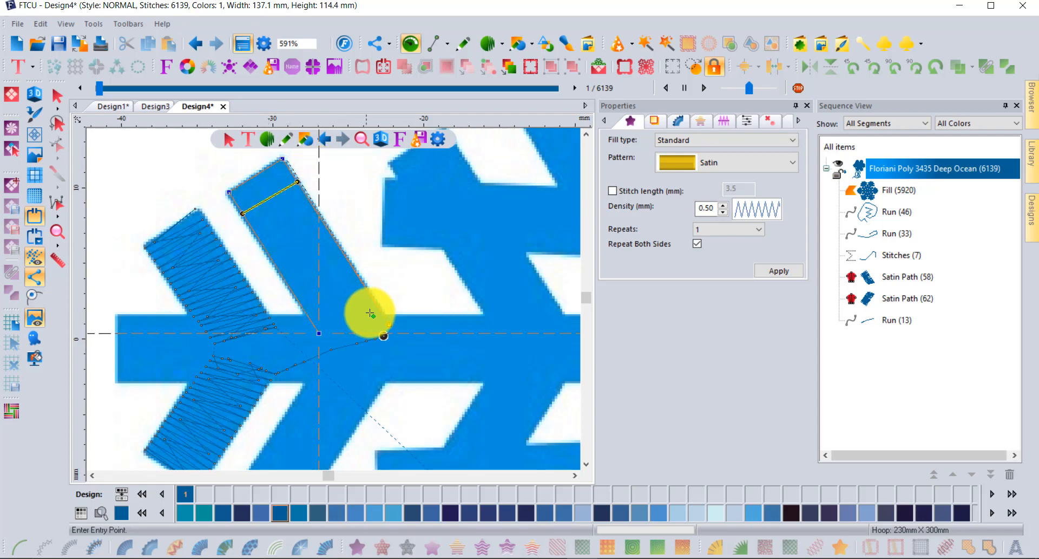
pyautogui.click(389, 324)
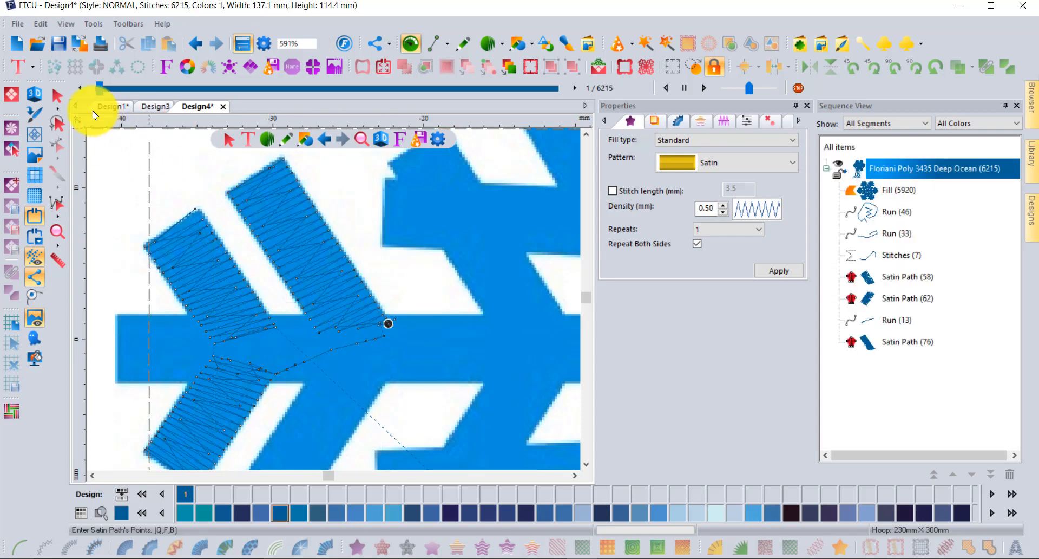
pyautogui.click(34, 95)
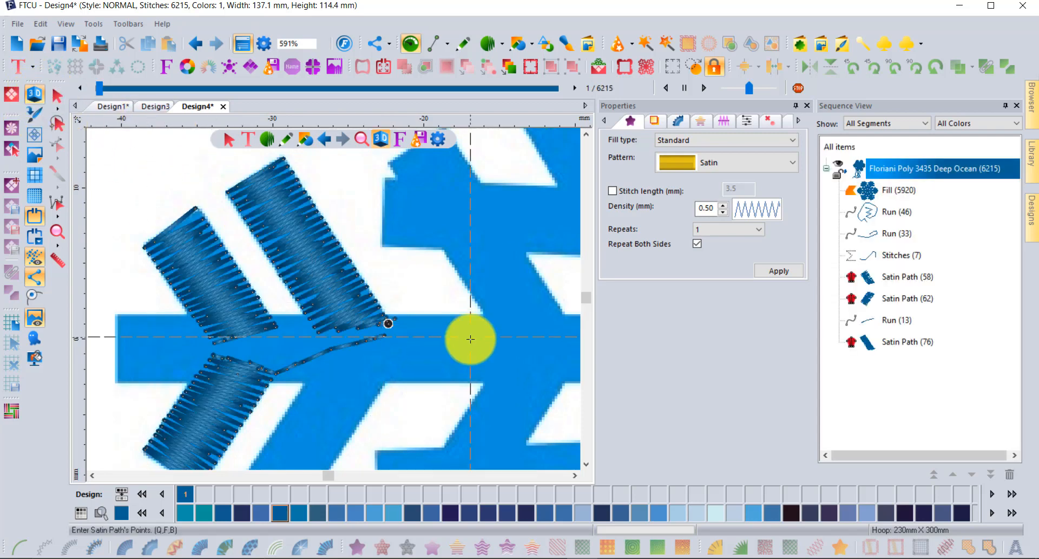
# Step: Draw a satin over the second lower branch using paired points on opposite edges, from inside the stem out to the branch tip
pyautogui.click(502, 45)
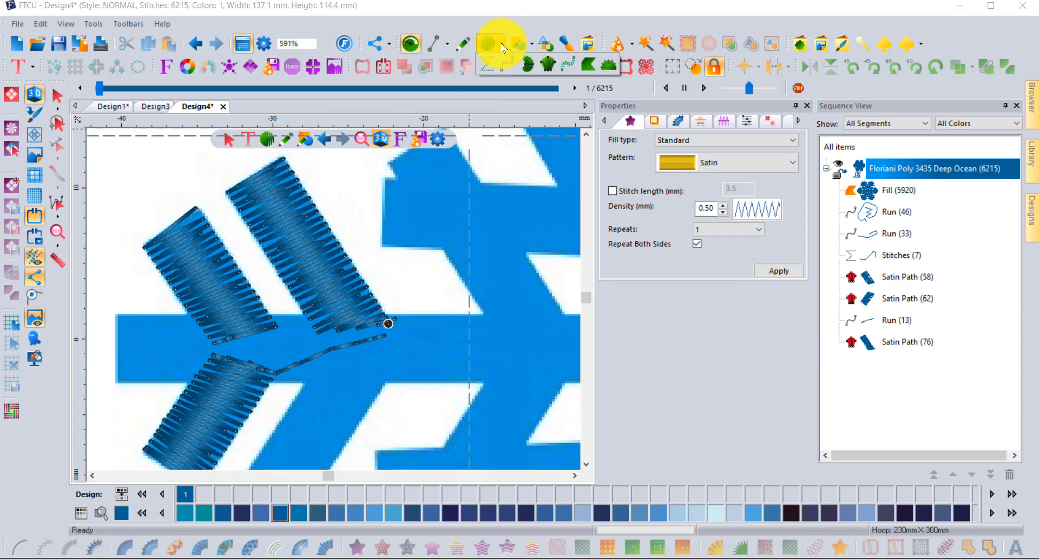
pyautogui.click(549, 67)
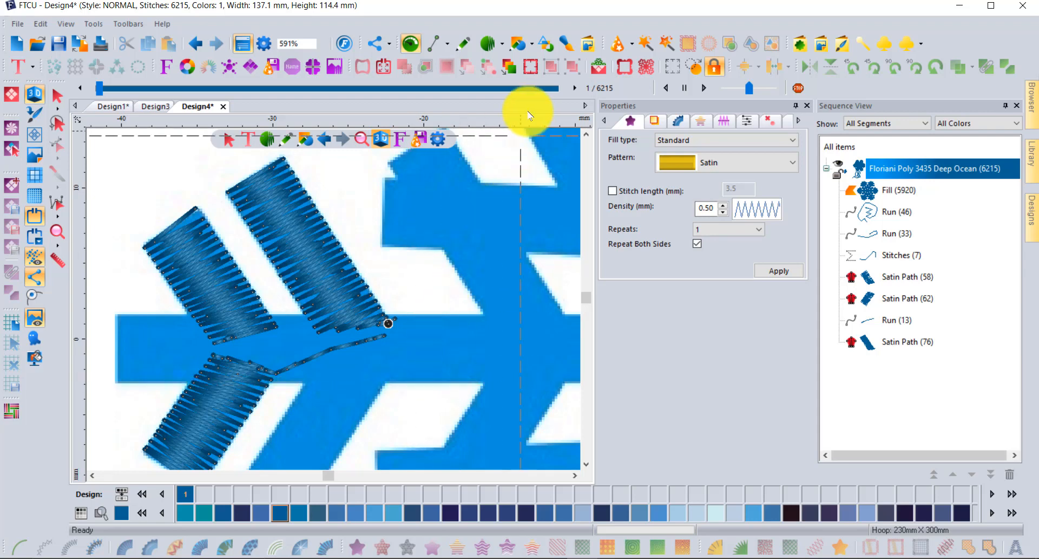
pyautogui.click(587, 466)
pyautogui.click(588, 466)
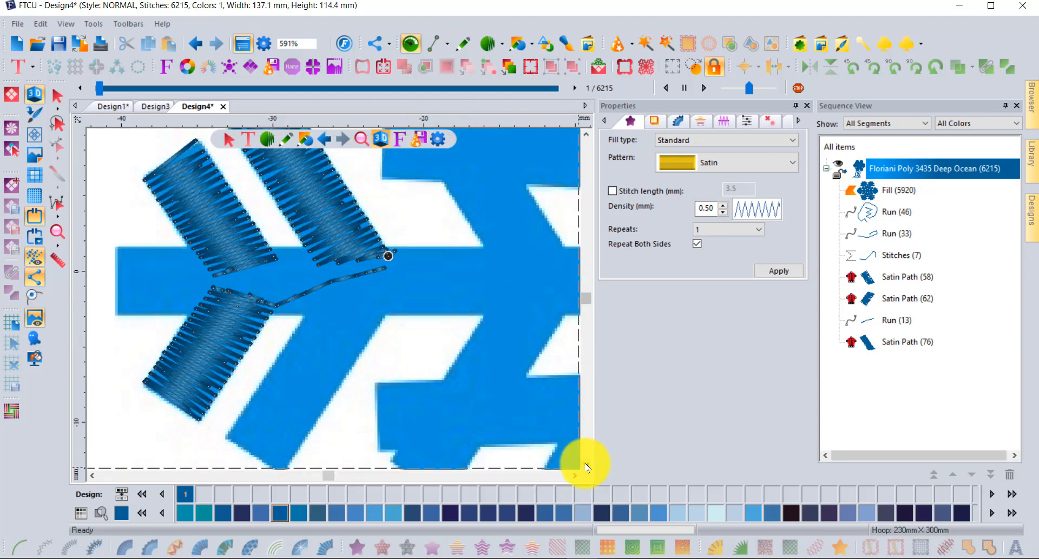
pyautogui.click(587, 466)
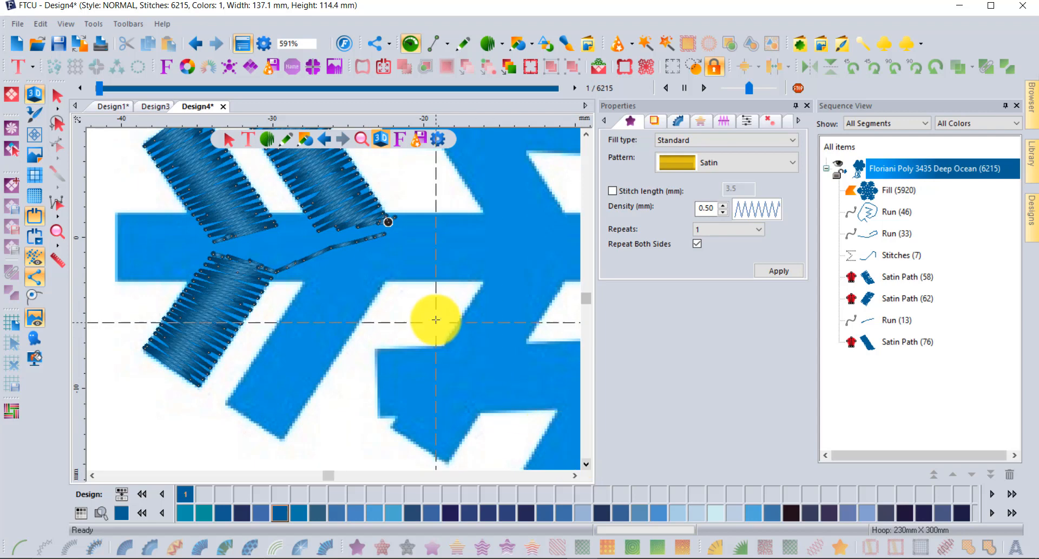
pyautogui.click(388, 260)
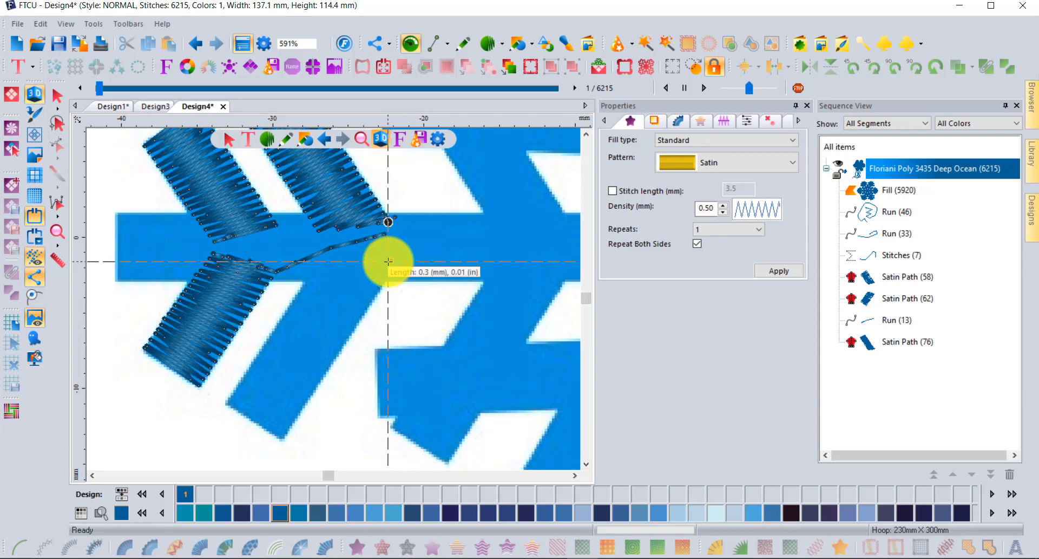
pyautogui.click(319, 263)
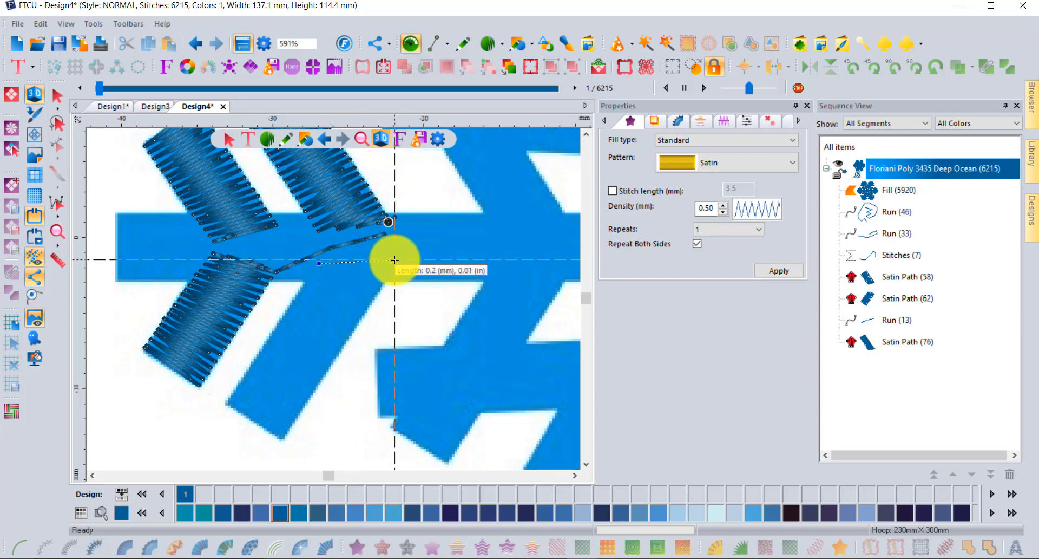
pyautogui.click(282, 442)
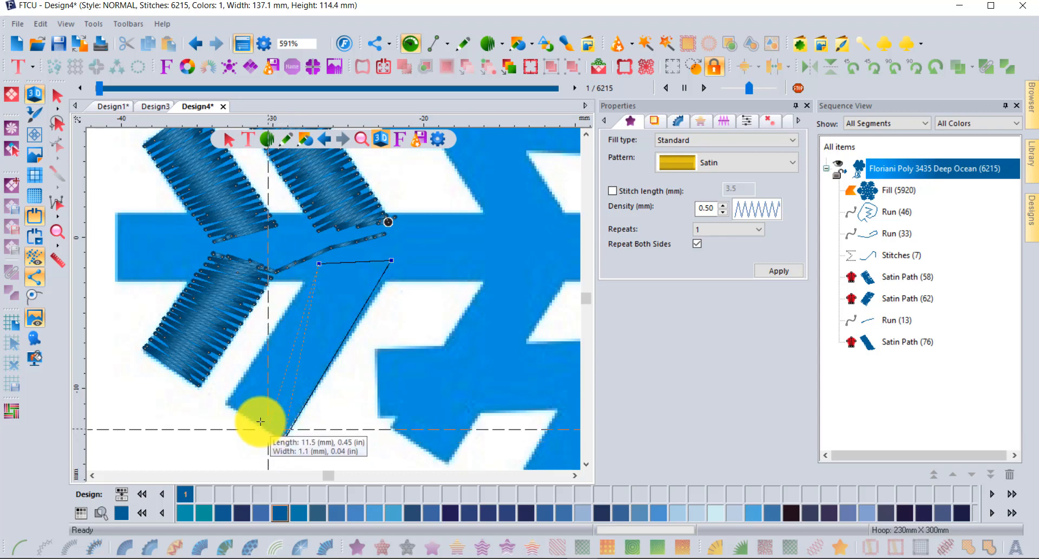
pyautogui.click(225, 407)
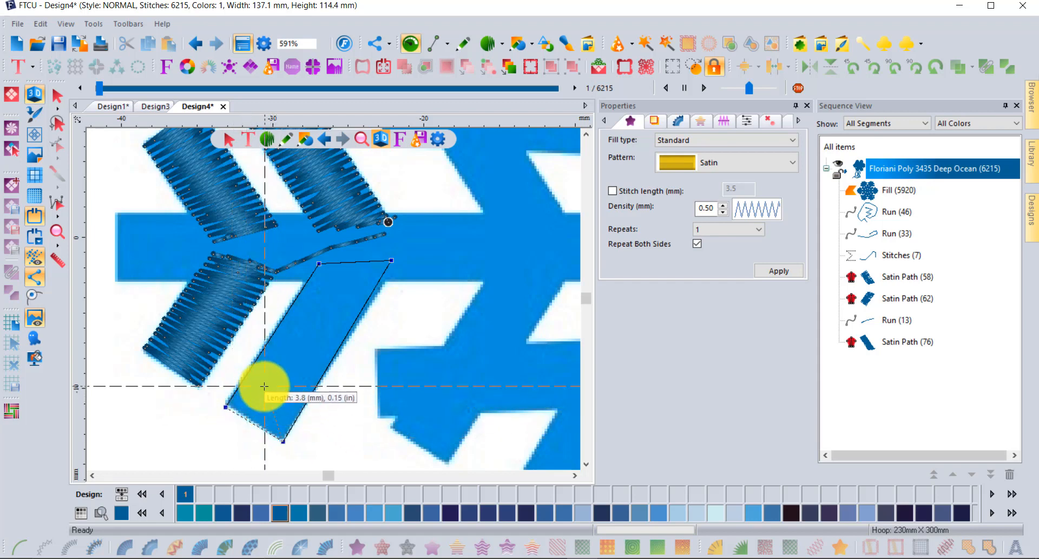
pyautogui.rightClick(298, 362)
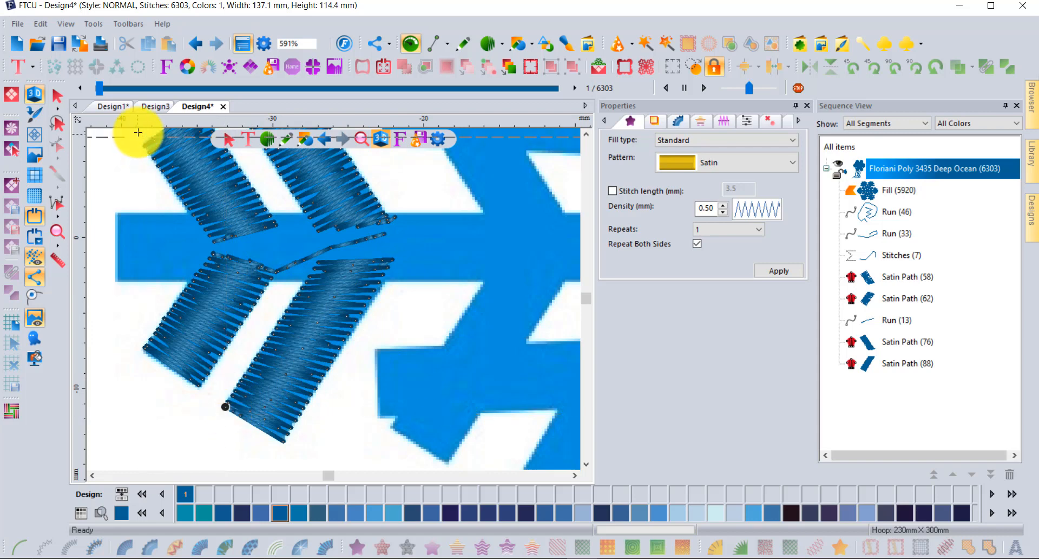
# Step: Move the exit point of the second lower branch's satin to its entry point at the inner stem corner, and deselect it
pyautogui.click(59, 101)
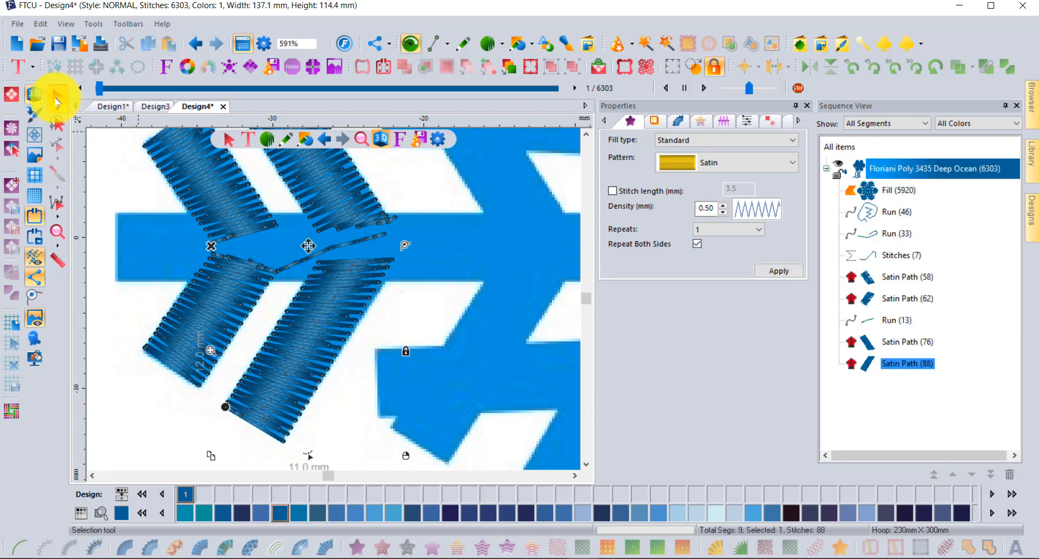
pyautogui.click(59, 142)
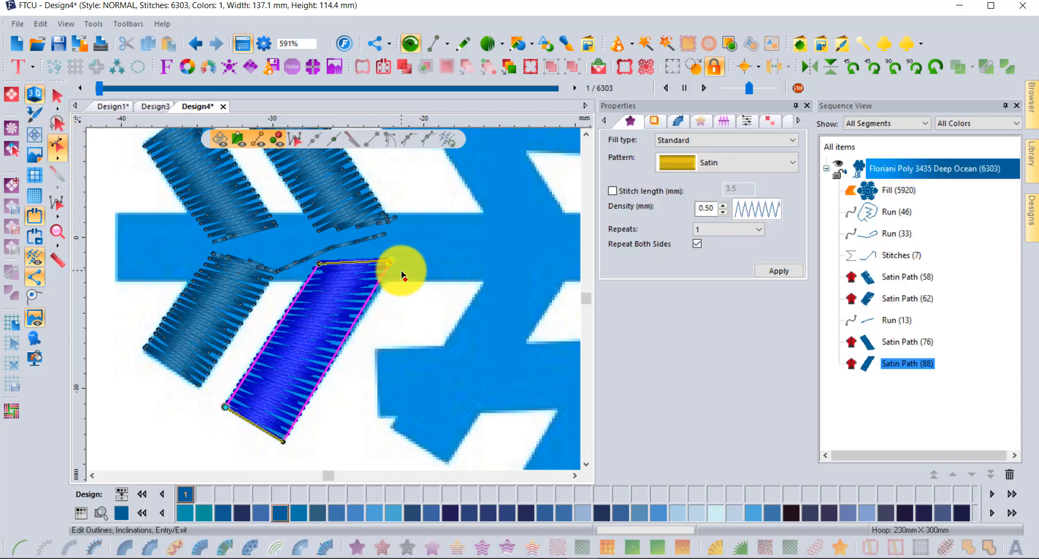
pyautogui.click(561, 279)
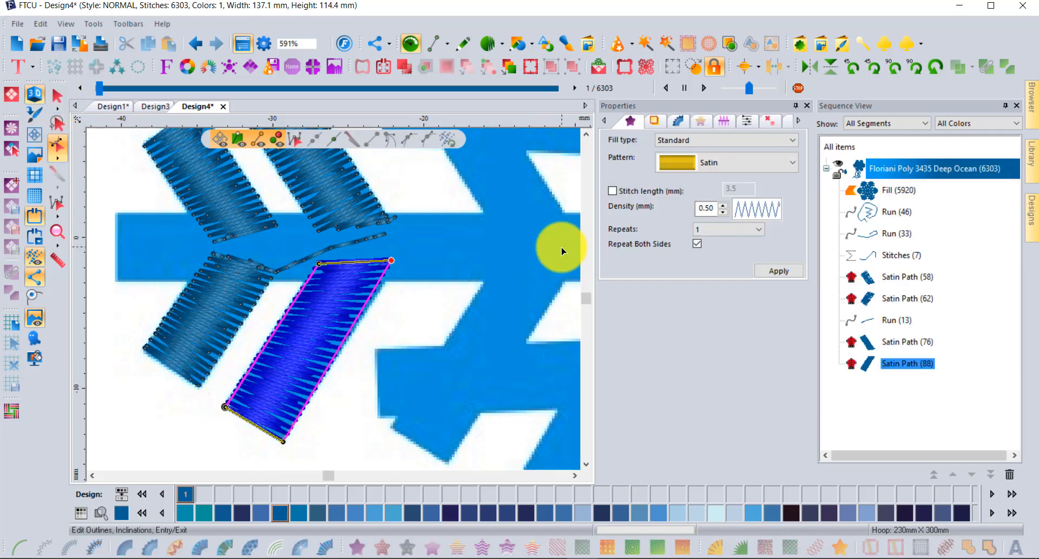
pyautogui.rightClick(562, 248)
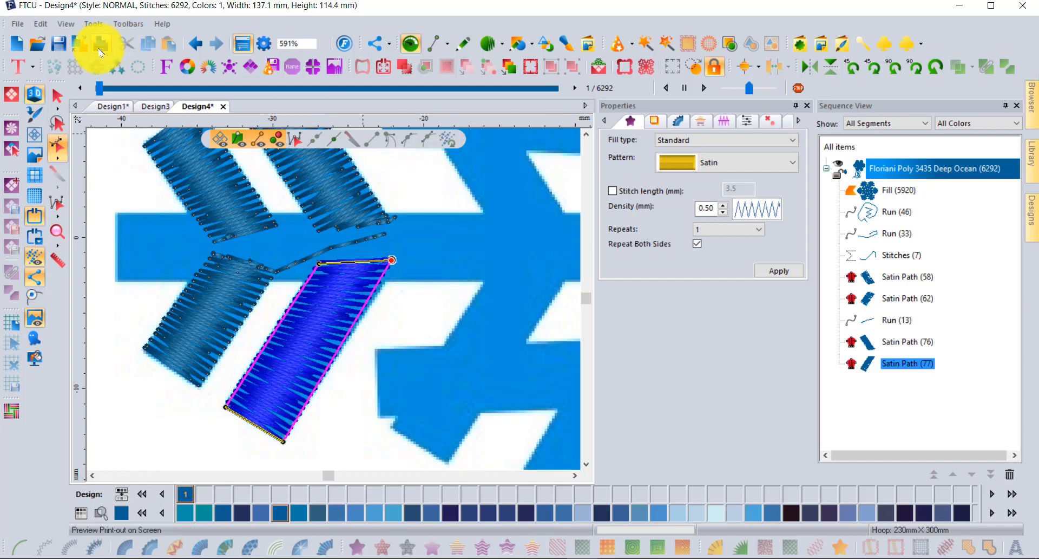
pyautogui.click(56, 97)
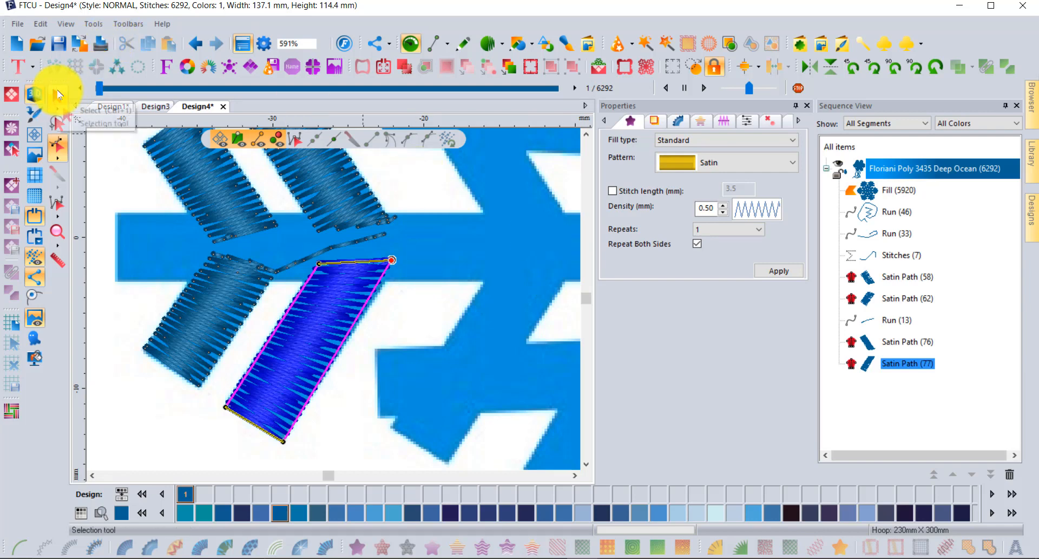
pyautogui.click(105, 195)
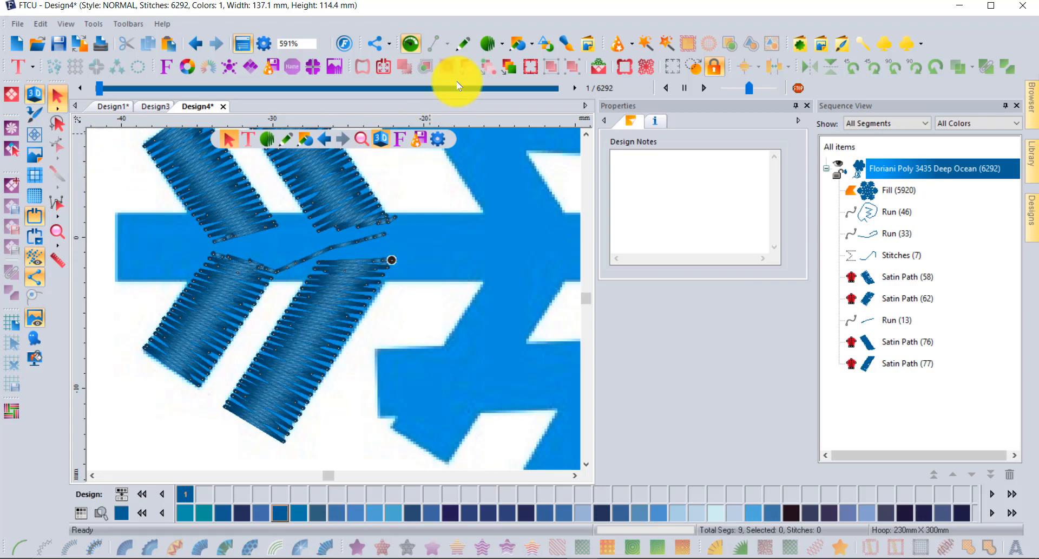
# Step: Draw a run stitch path from the second lower branch's inner corner along the stem to the upper corner of its outer end
pyautogui.click(503, 47)
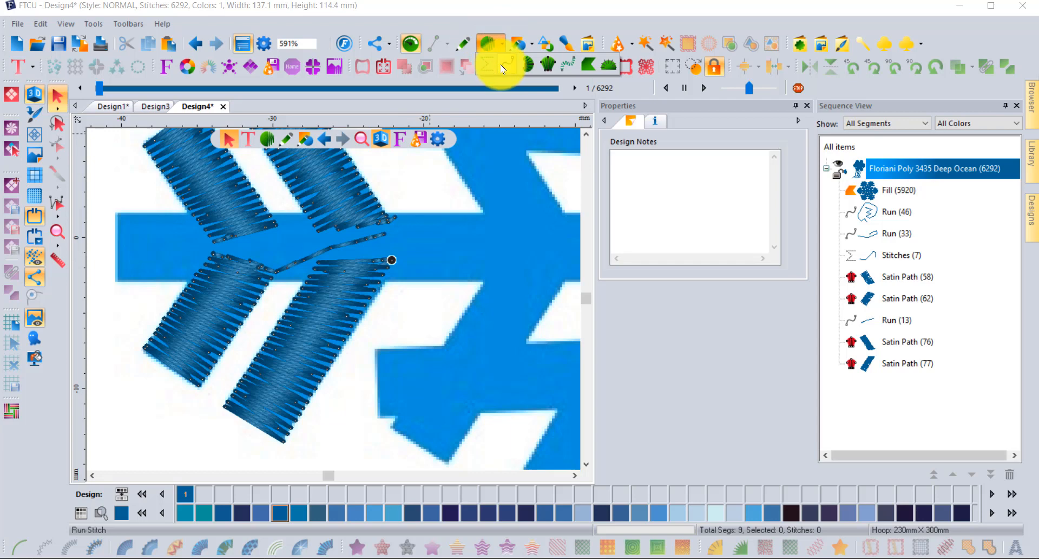
pyautogui.click(503, 67)
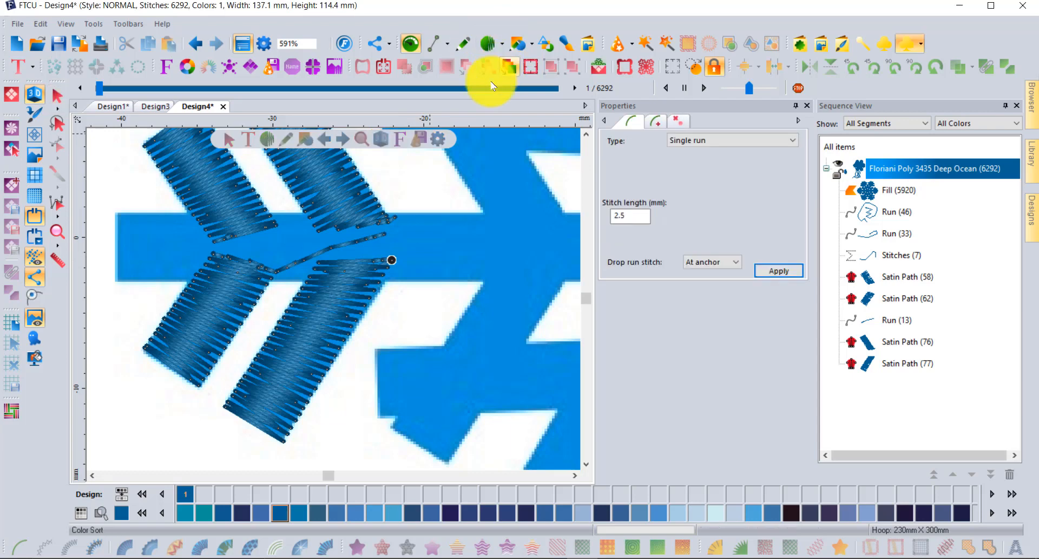
pyautogui.click(394, 259)
pyautogui.click(283, 243)
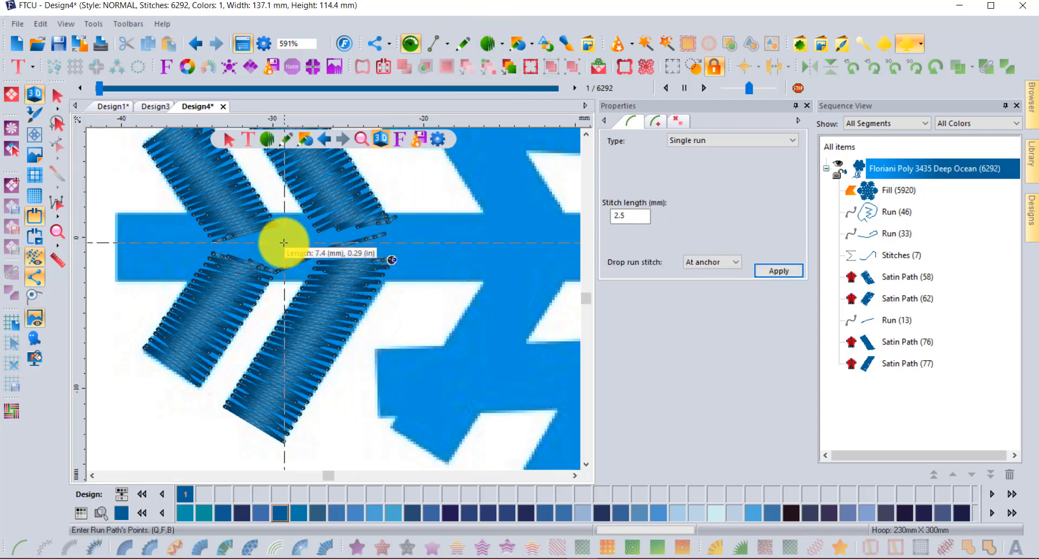
pyautogui.click(138, 253)
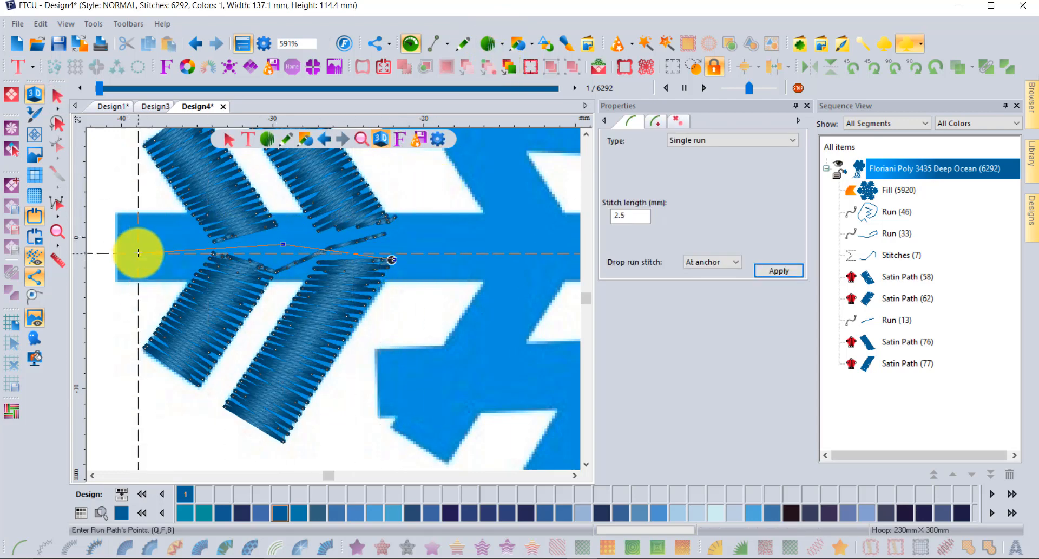
pyautogui.click(126, 221)
pyautogui.rightClick(127, 221)
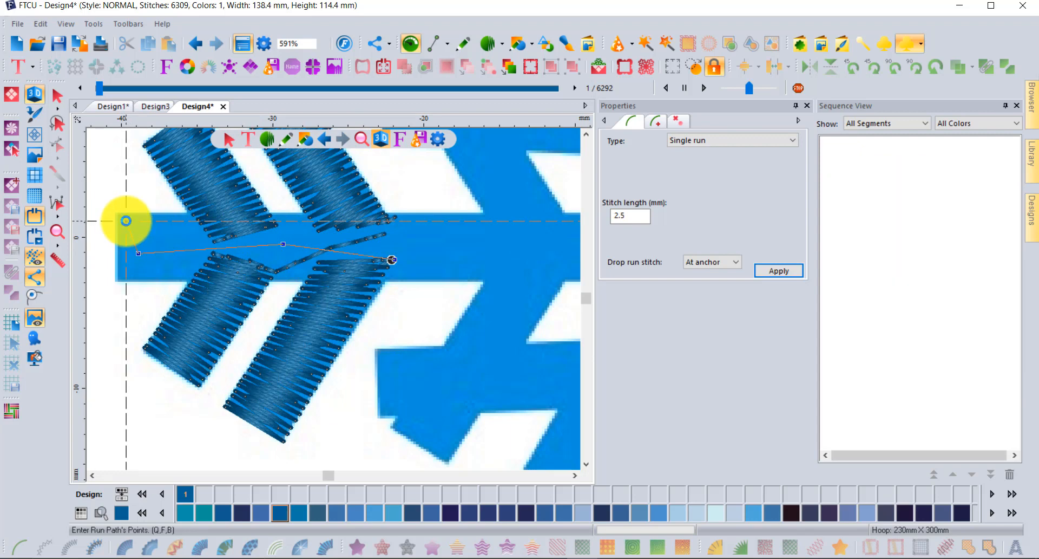
# Step: Cover the left arm's stem with a Classic Satin, placing paired edge points at its outer end and near the snowflake's center
pyautogui.click(504, 45)
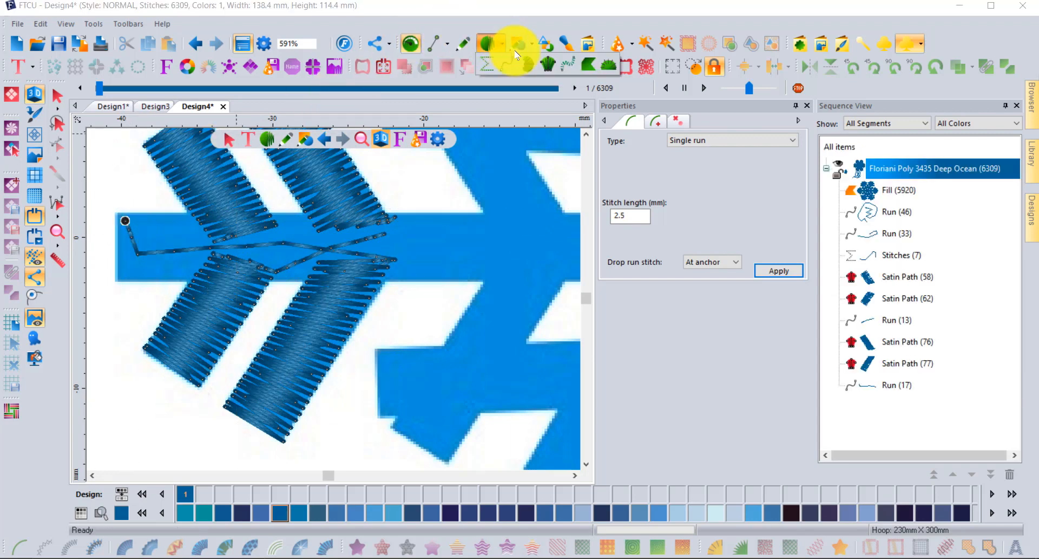
pyautogui.click(548, 66)
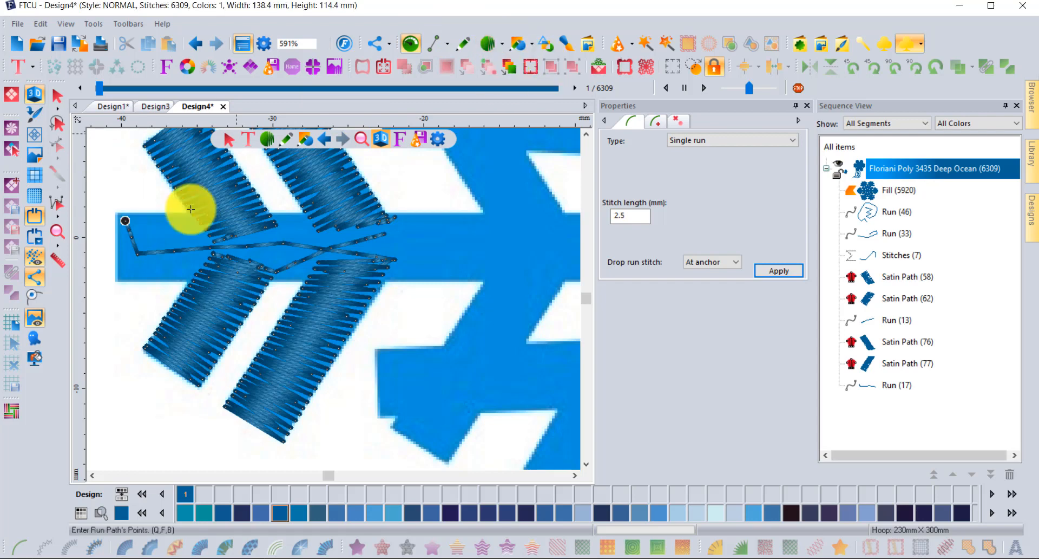
pyautogui.click(117, 210)
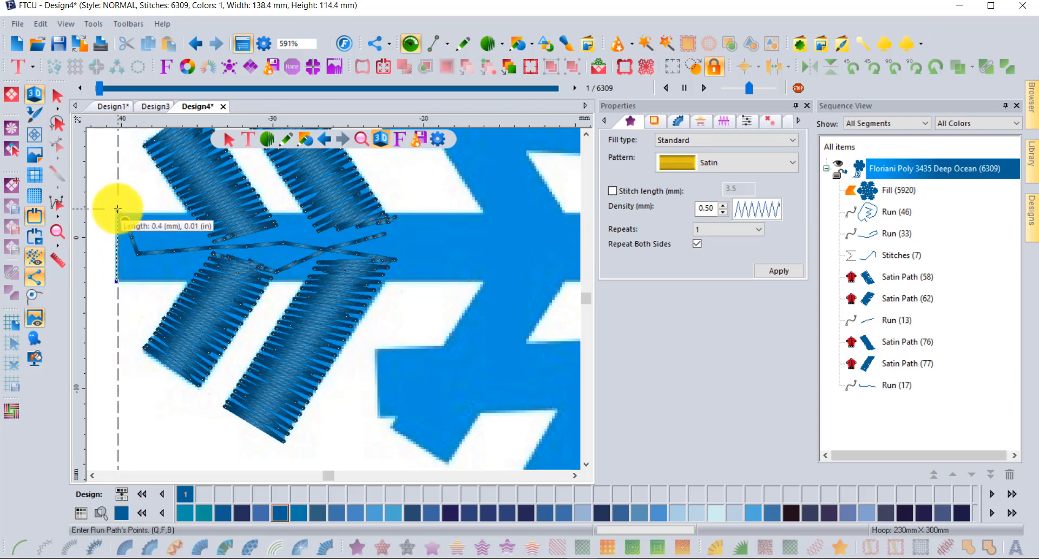
pyautogui.click(119, 281)
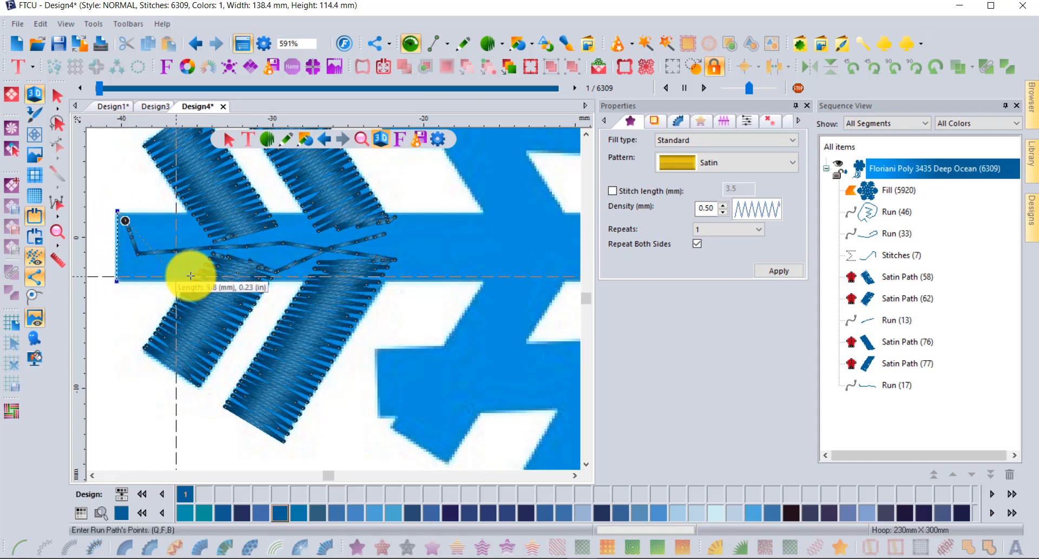
pyautogui.click(575, 475)
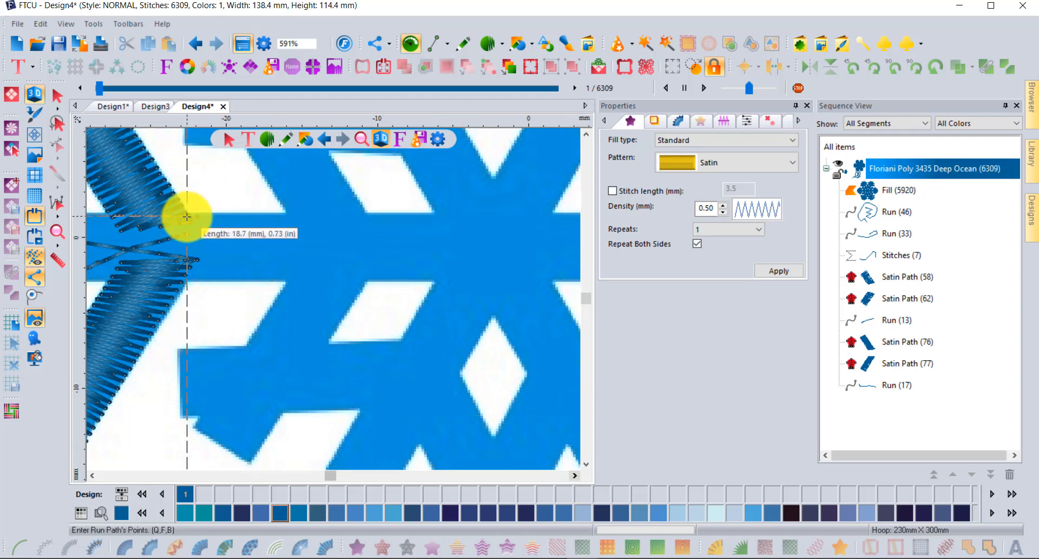
pyautogui.click(459, 214)
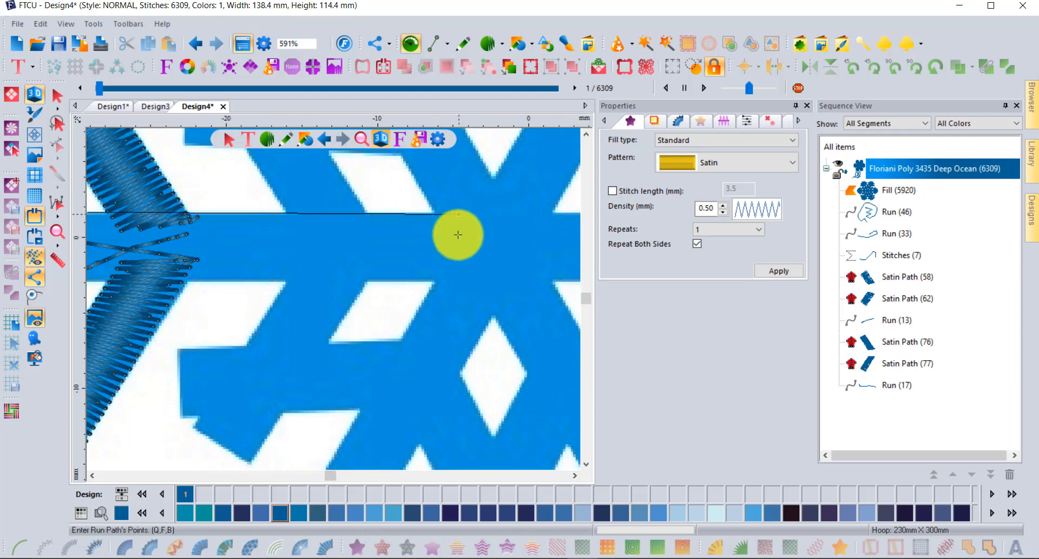
pyautogui.click(452, 280)
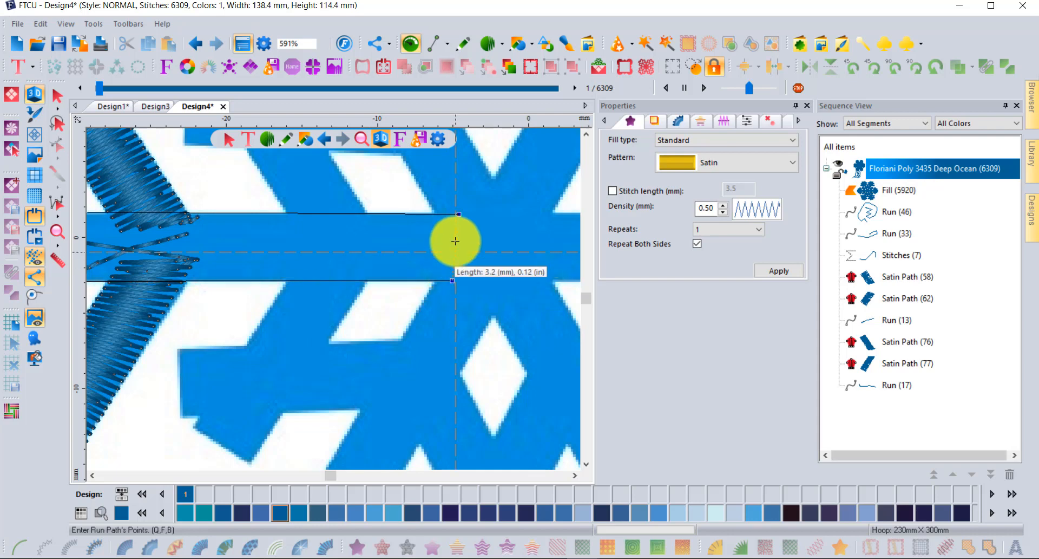
pyautogui.click(452, 280)
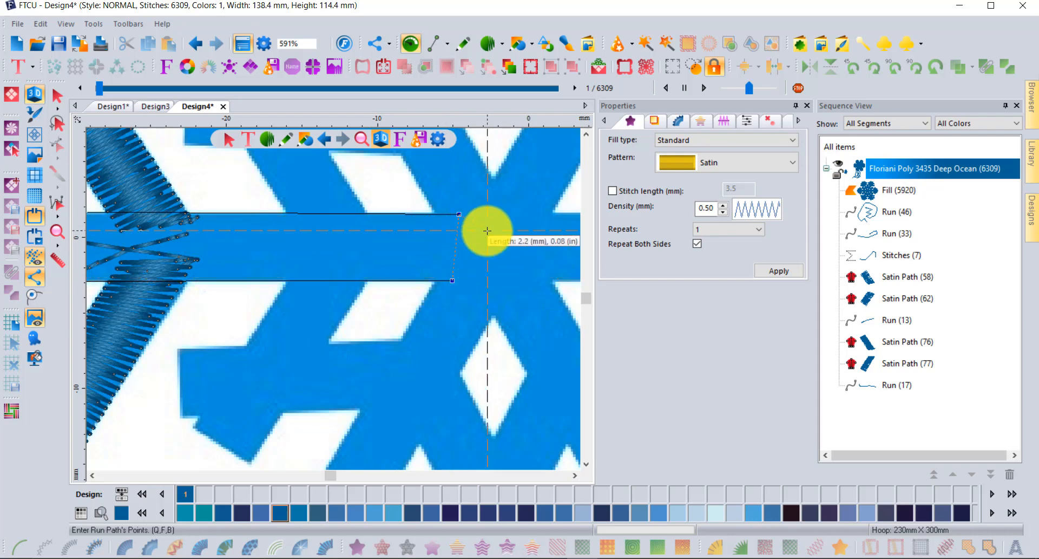
pyautogui.press('Return')
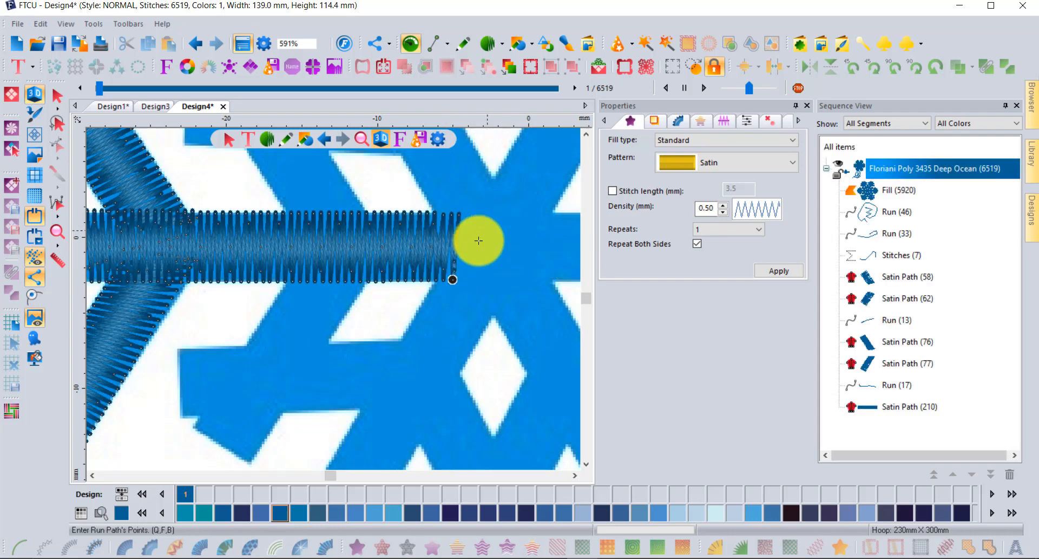
# Step: Hide the stitch points on the finished left arm and return to object selection
pyautogui.scroll(-2, 466, 289)
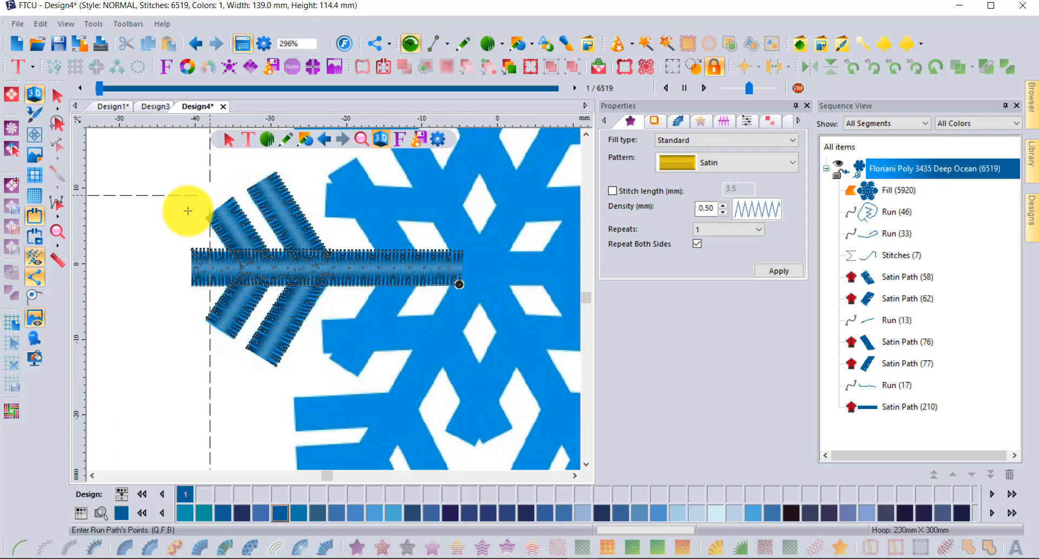
pyautogui.click(35, 273)
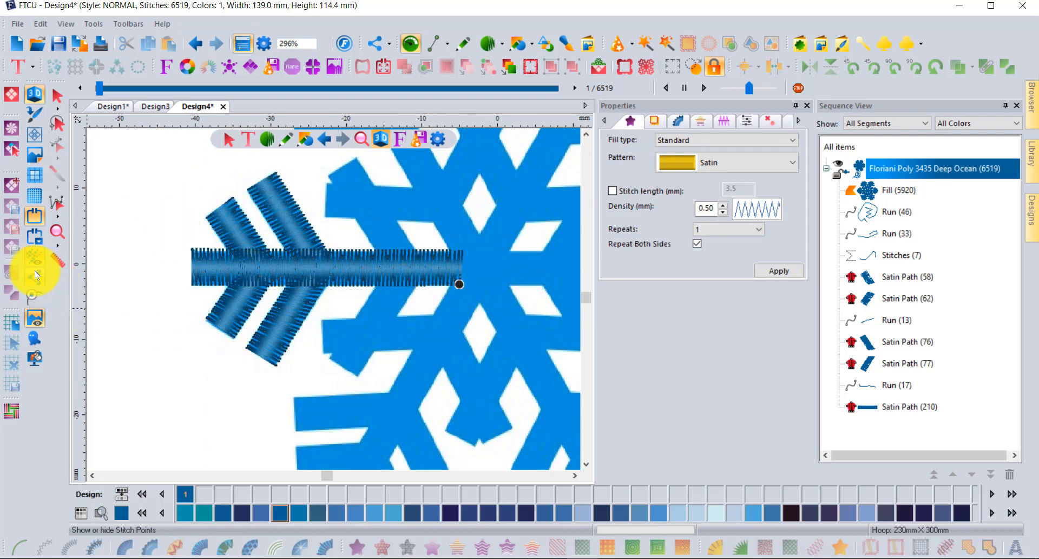
pyautogui.click(61, 93)
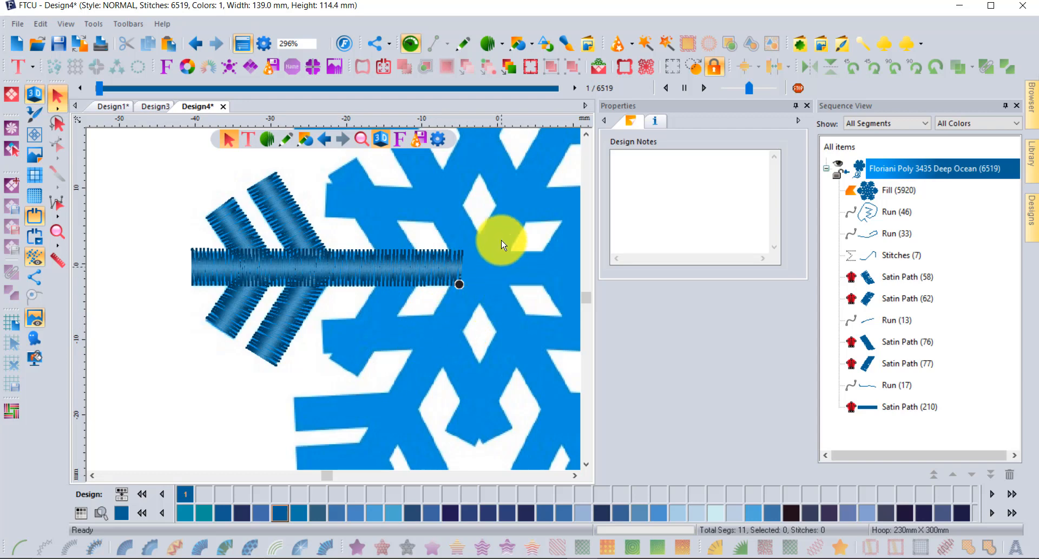
# Step: Draw a straight two-point Steil line about 21 mm long in the empty area below the left arm
pyautogui.click(502, 46)
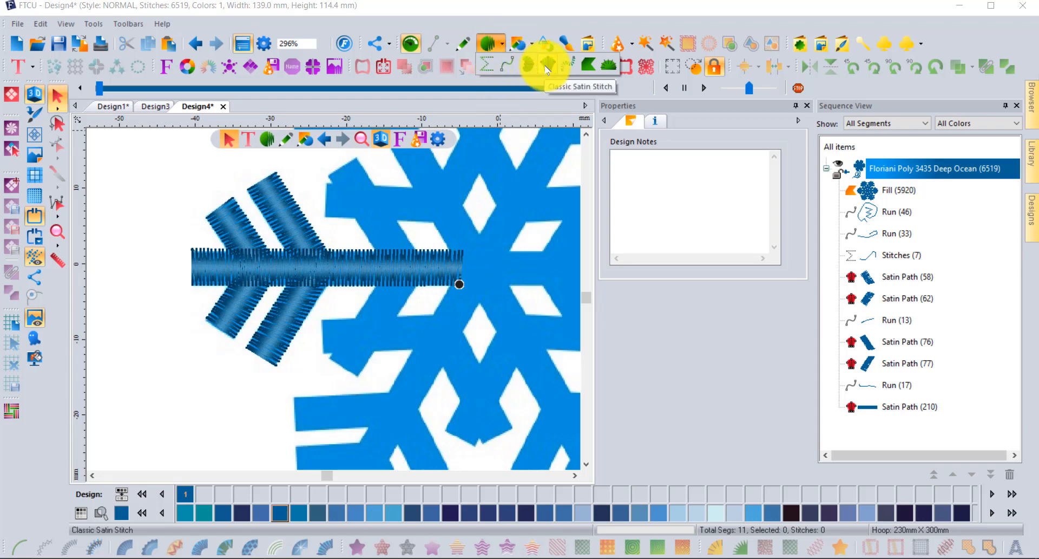
pyautogui.click(568, 68)
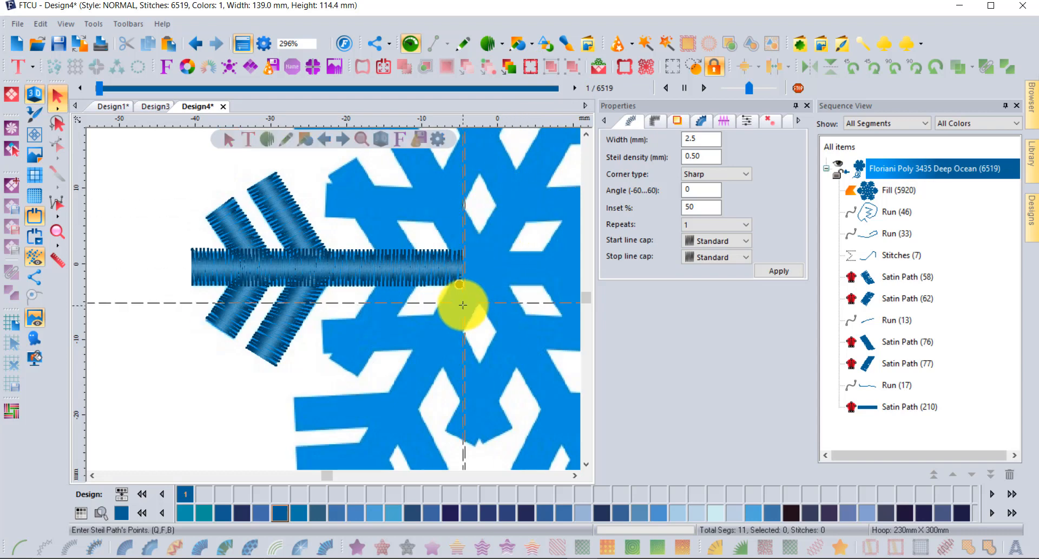
pyautogui.click(133, 425)
pyautogui.click(285, 383)
pyautogui.rightClick(308, 400)
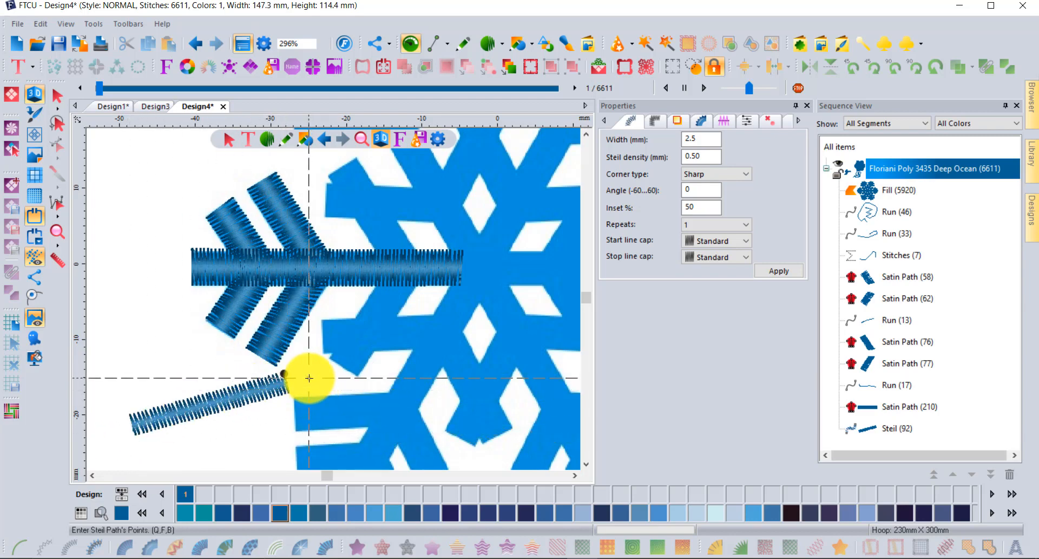
# Step: Draw a sharp V-shaped Steil line with three points, about 21 by 11 mm, beside the straight Steil line
pyautogui.click(309, 378)
pyautogui.click(267, 444)
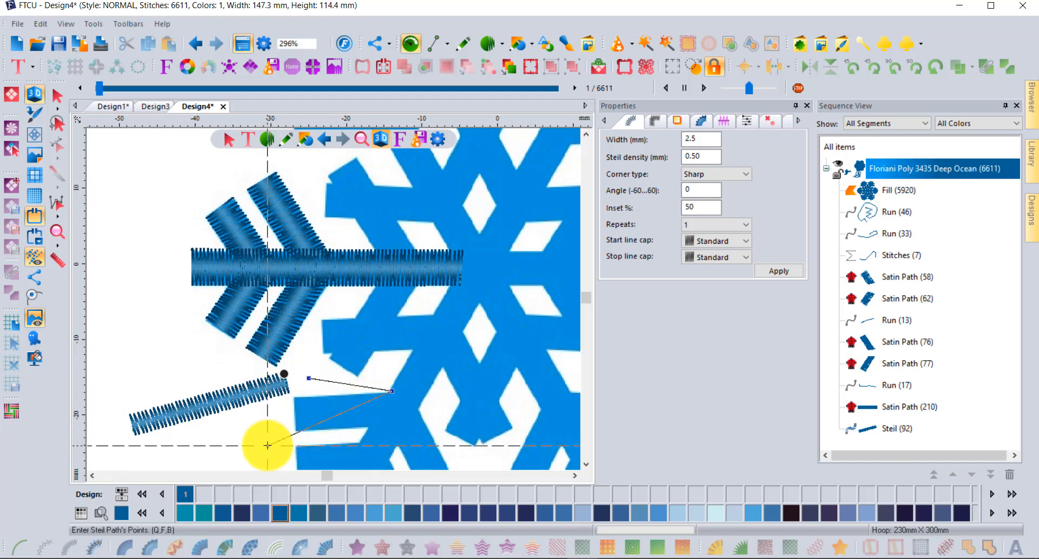
pyautogui.rightClick(266, 444)
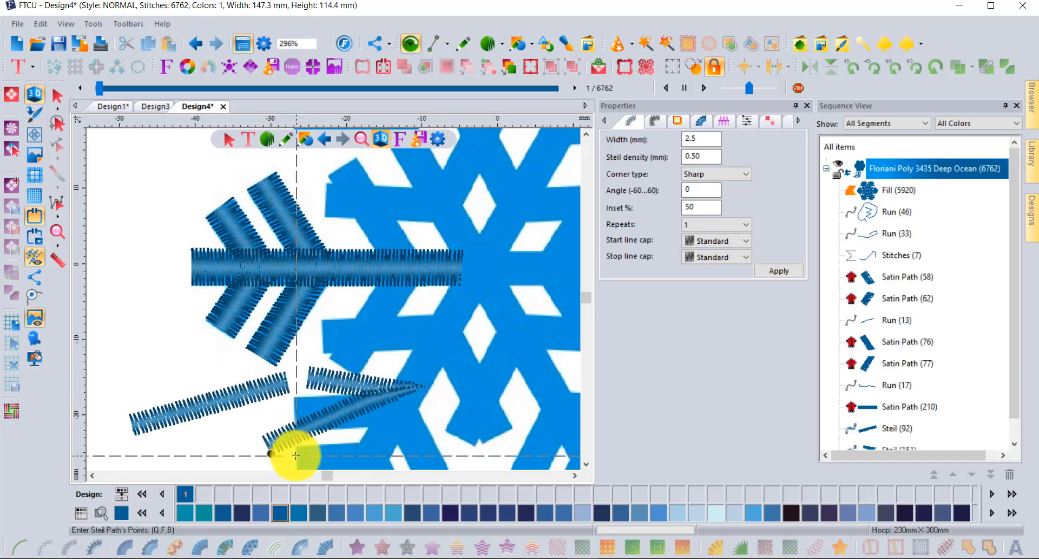
pyautogui.scroll(-3, 290, 448)
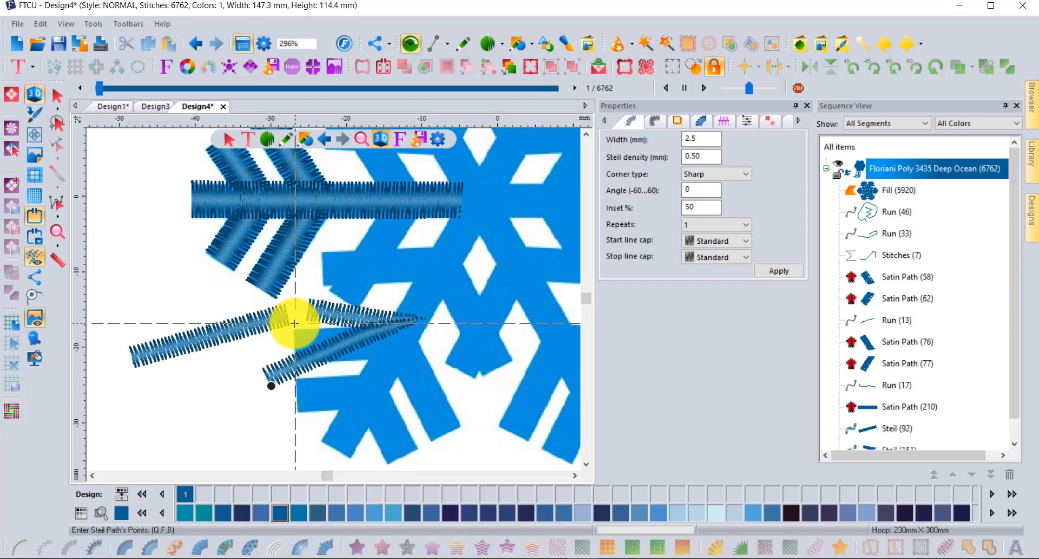
# Step: Set the V-shaped Steil line's width to 5 mm
pyautogui.click(56, 98)
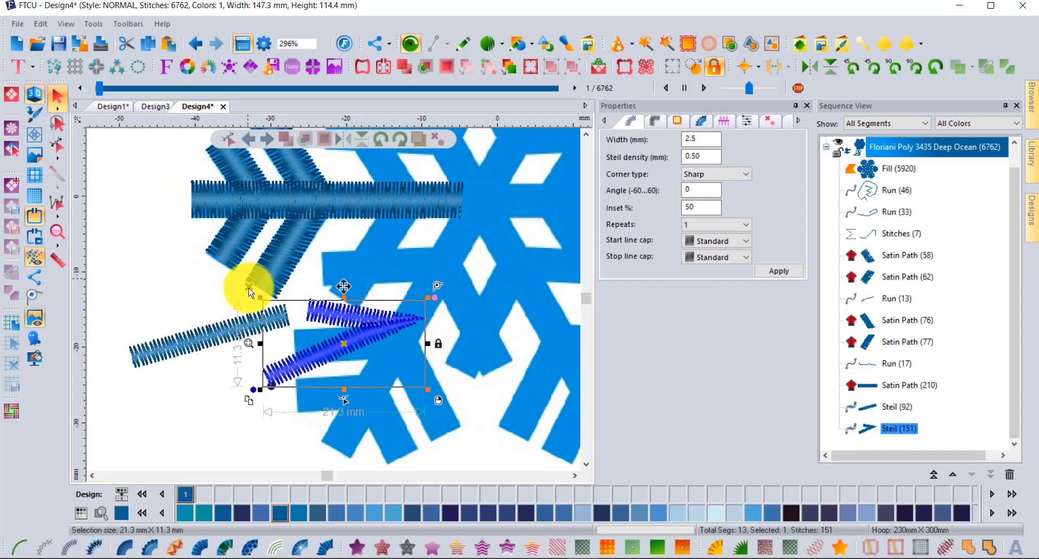
pyautogui.click(704, 135)
pyautogui.write('5')
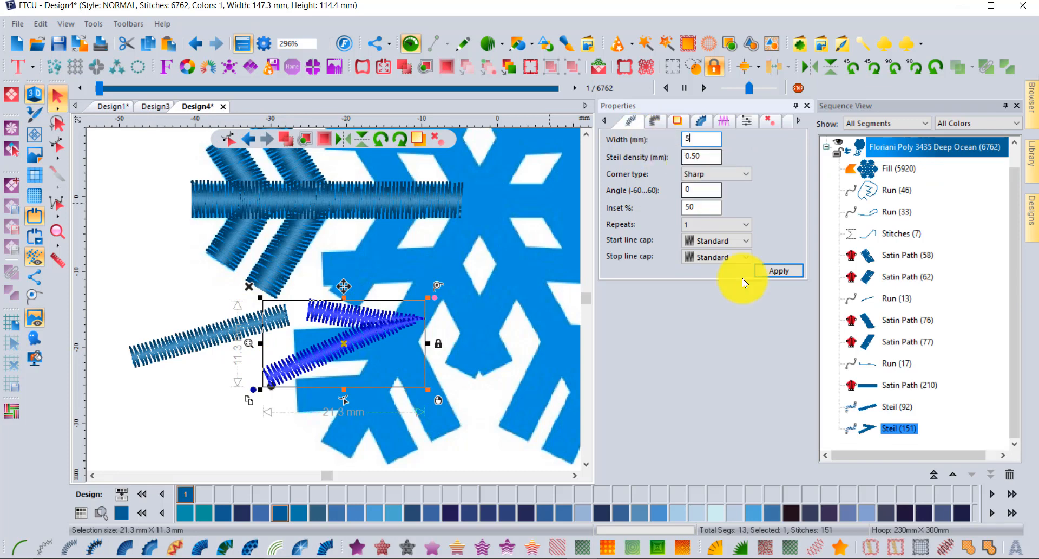
pyautogui.click(797, 267)
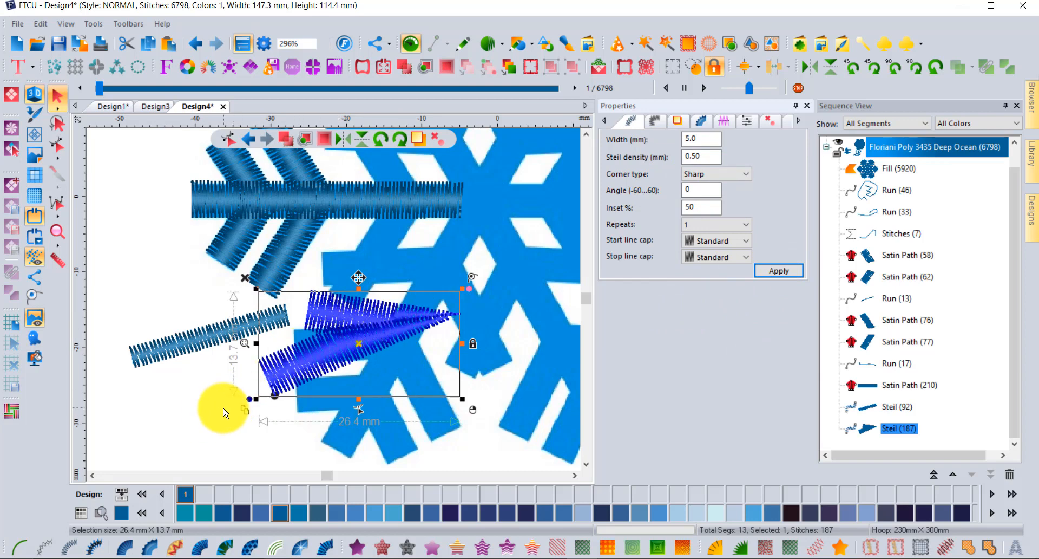
# Step: Delete the V-shaped and straight Steil lines, and deselect the stem satin
pyautogui.click(184, 402)
pyautogui.click(367, 325)
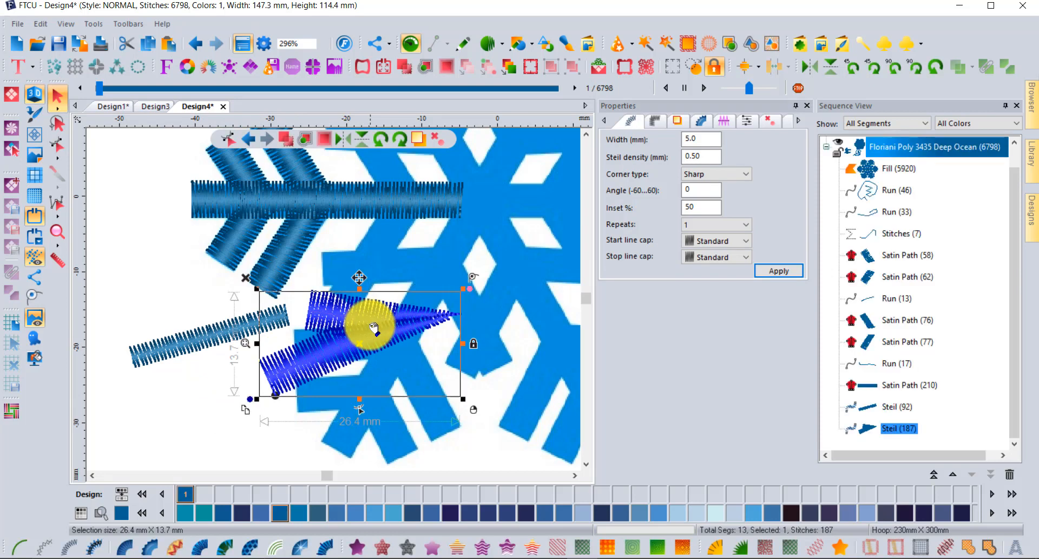
pyautogui.press('Delete')
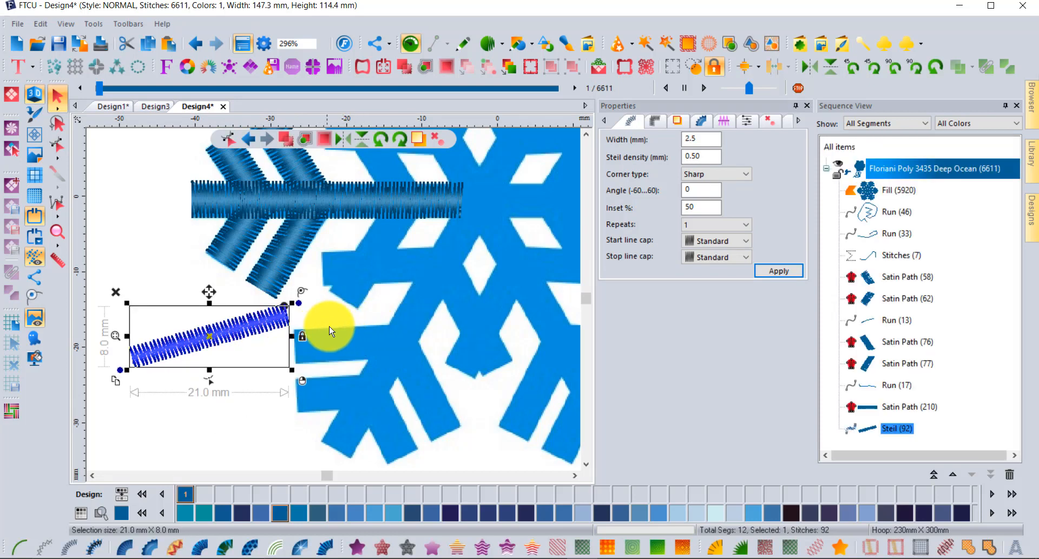
pyautogui.press('Delete')
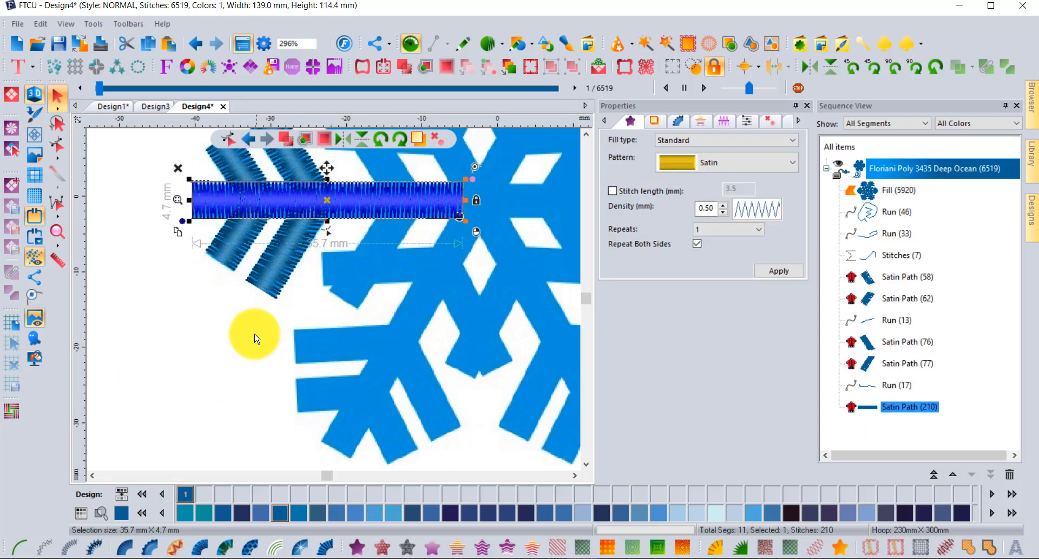
pyautogui.click(255, 337)
# Step: Outline a notched, many-sided complex fill shape about 17 by 18 mm in the empty area below the left satin arm
pyautogui.click(502, 47)
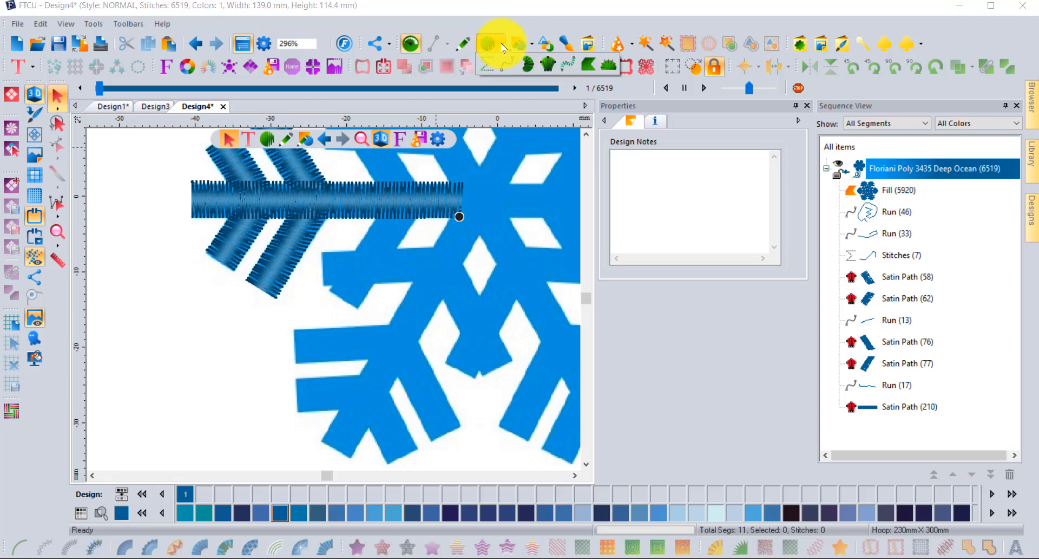
pyautogui.click(589, 66)
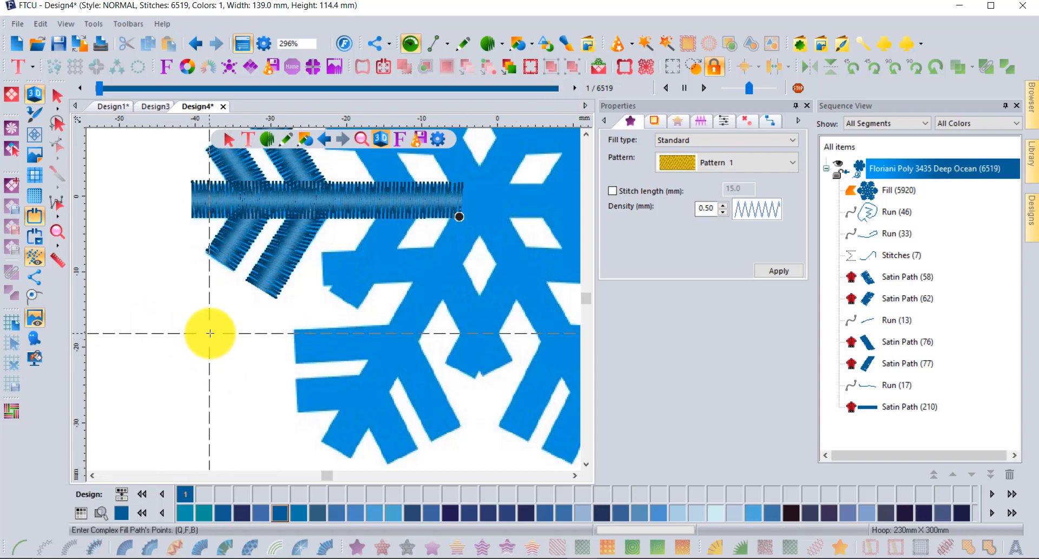
pyautogui.click(230, 328)
pyautogui.click(187, 300)
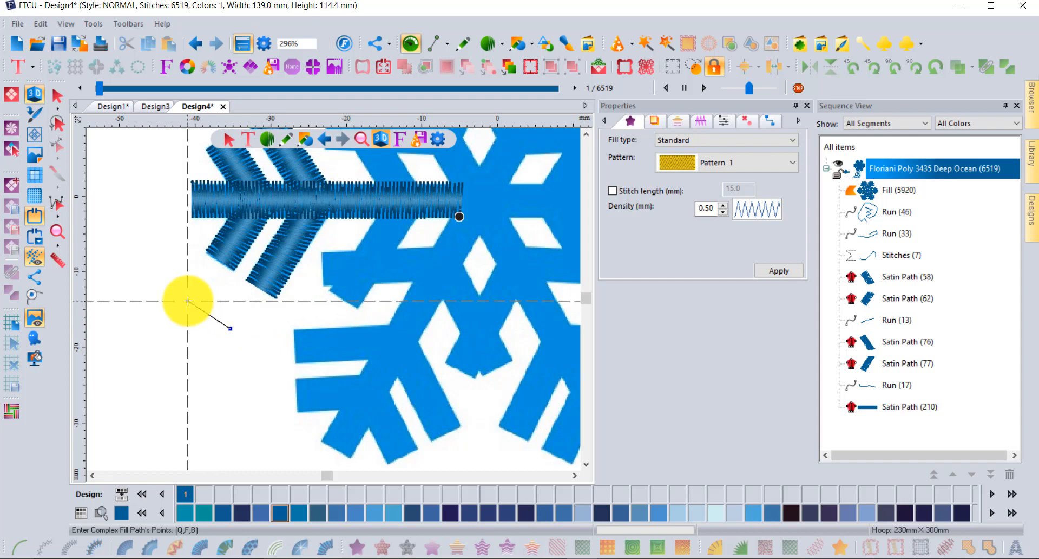
pyautogui.click(136, 327)
pyautogui.click(123, 389)
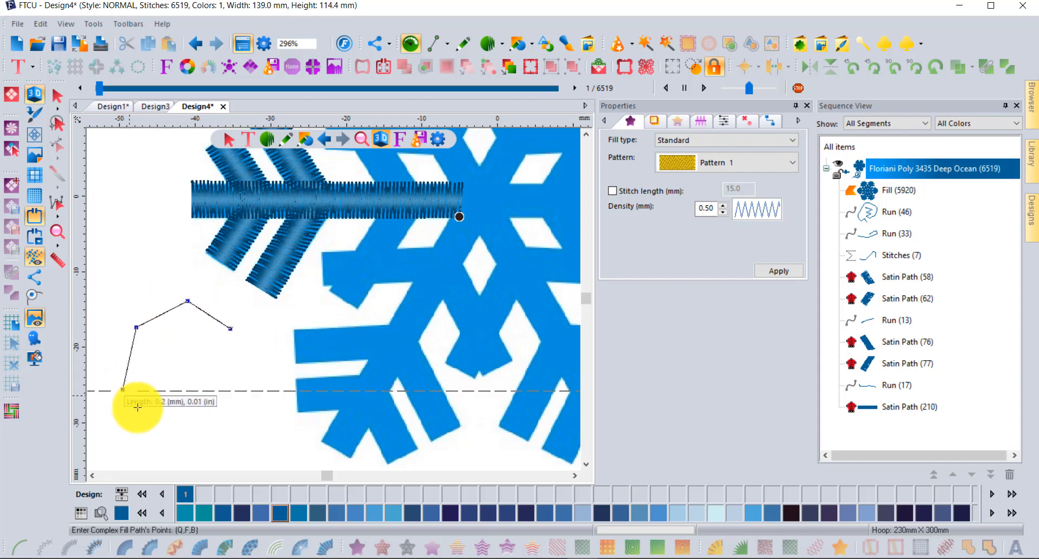
pyautogui.click(143, 422)
pyautogui.click(192, 436)
pyautogui.click(229, 400)
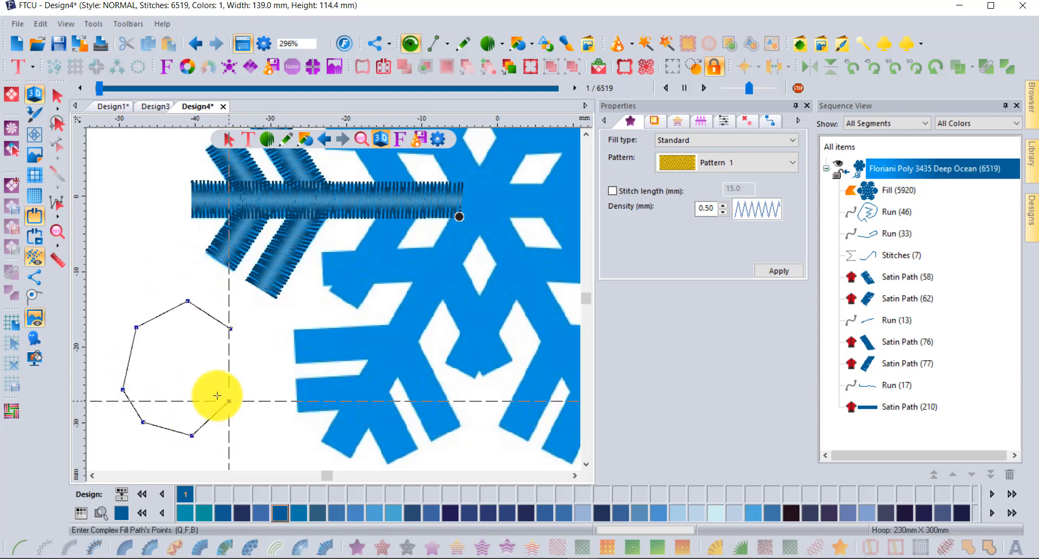
pyautogui.click(187, 380)
pyautogui.click(236, 374)
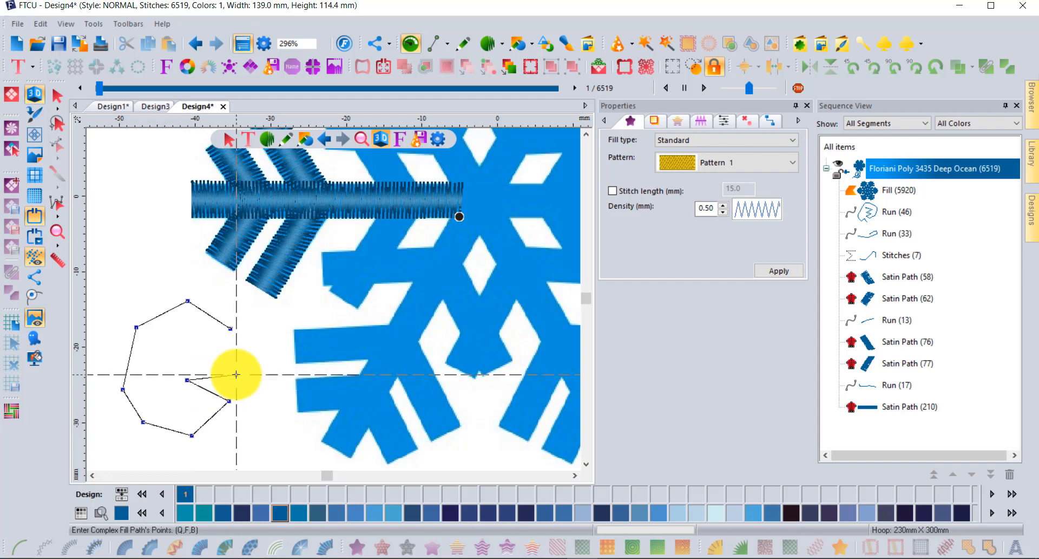
pyautogui.click(250, 340)
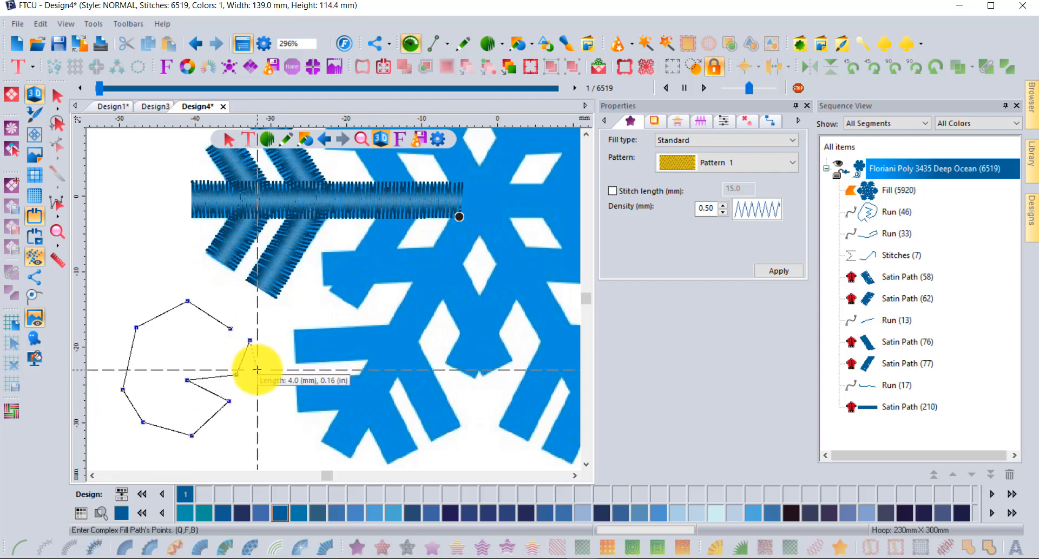
pyautogui.press('Return')
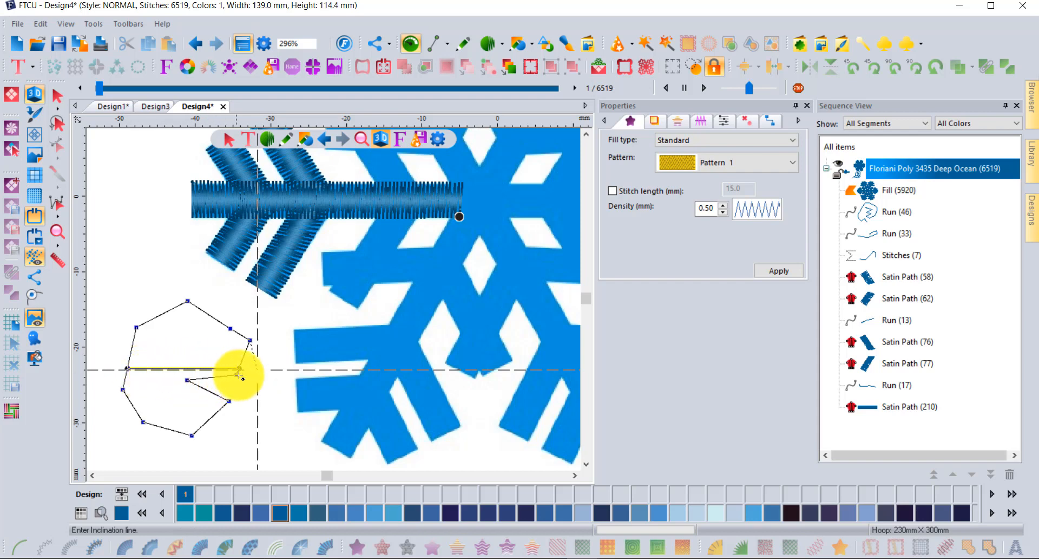
# Step: Give the notched shape a second, steep inclination line and set its entry and exit points, ending at the corner above the notch
pyautogui.click(240, 374)
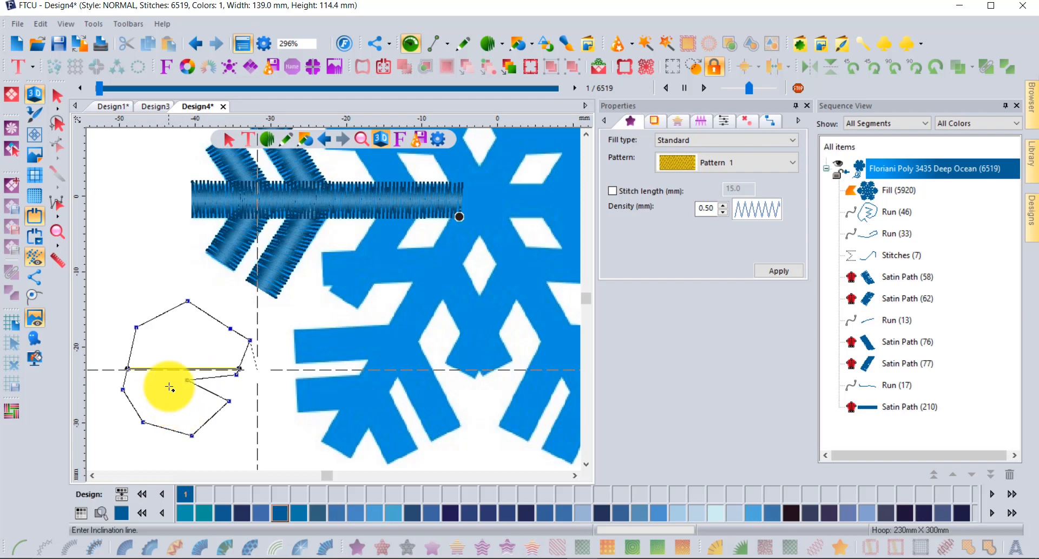
pyautogui.click(153, 319)
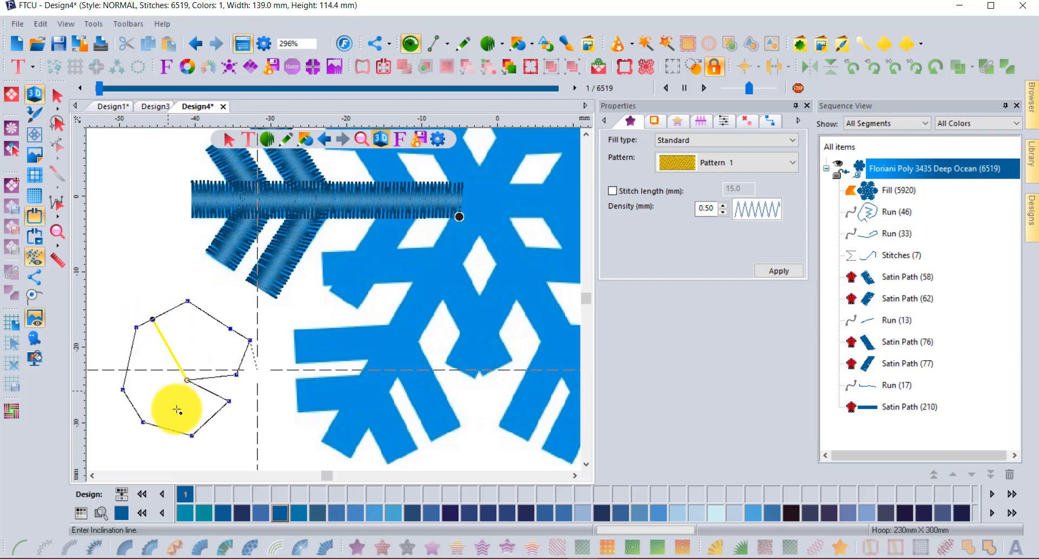
pyautogui.click(187, 436)
pyautogui.scroll(-3, 182, 453)
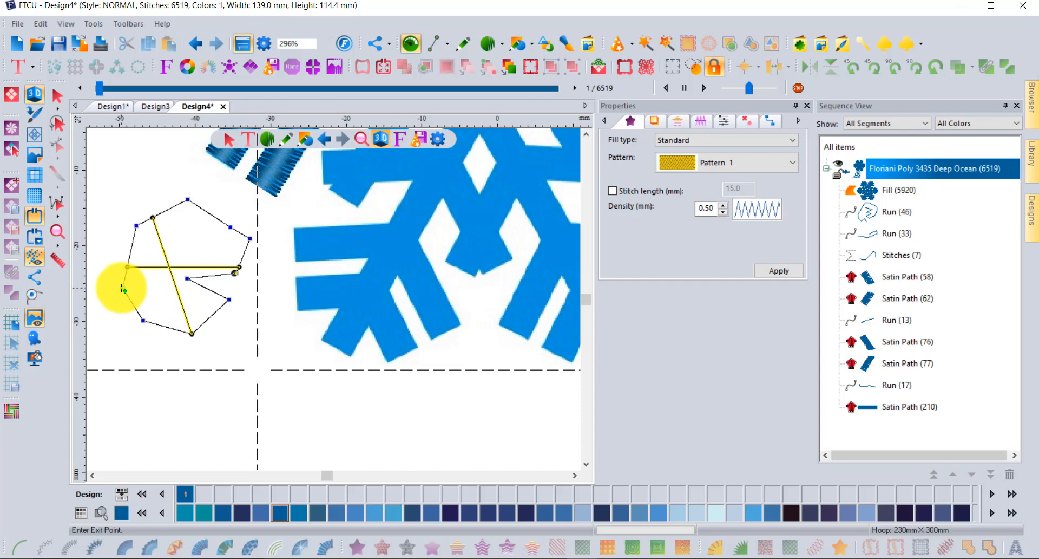
pyautogui.click(251, 239)
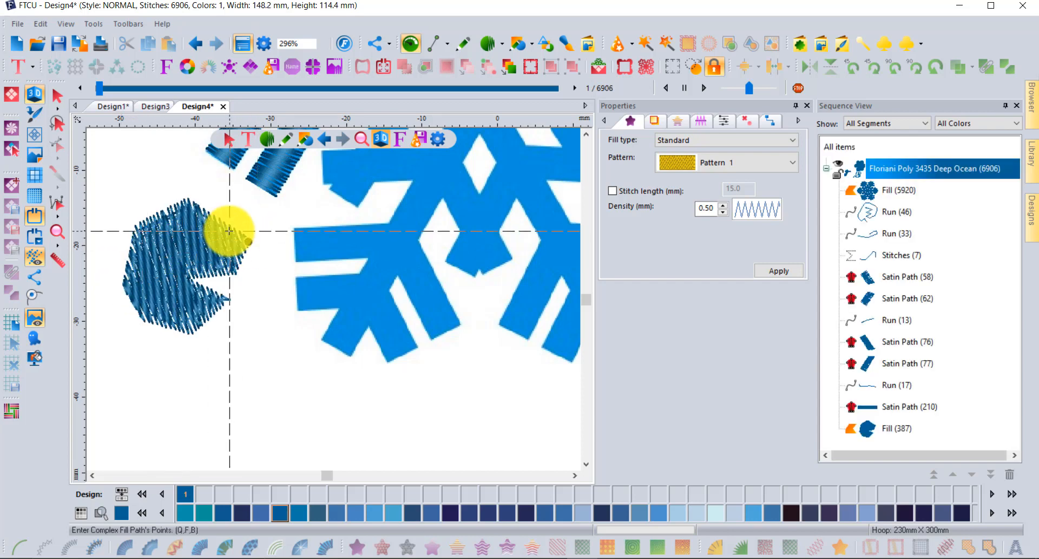
# Step: Outline an irregular complex fill shape about 40 by 31 mm below the notched fill, combining straight edges with a deep curved inlet
pyautogui.scroll(-2, 218, 325)
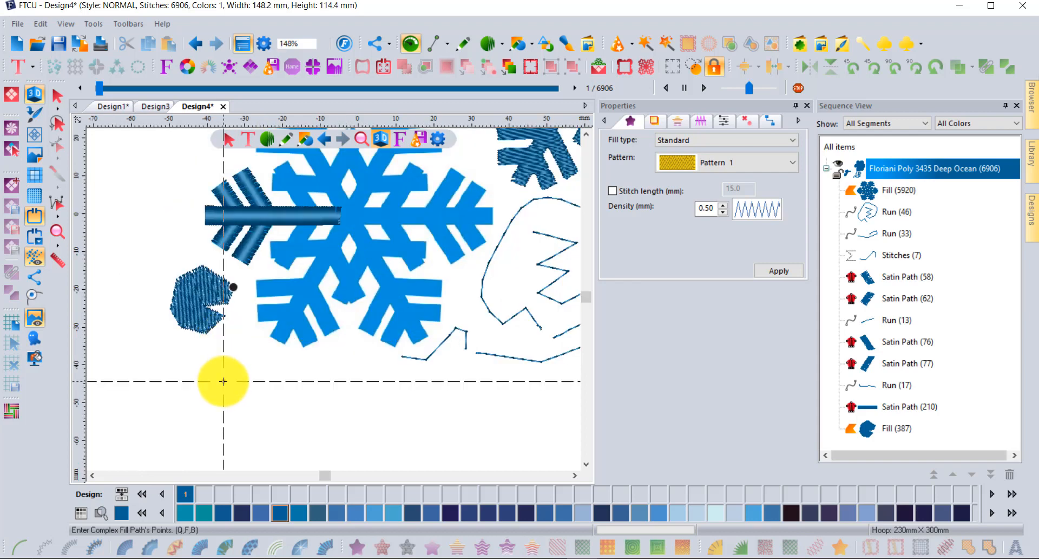
pyautogui.click(224, 381)
pyautogui.click(292, 388)
pyautogui.click(279, 443)
pyautogui.click(187, 465)
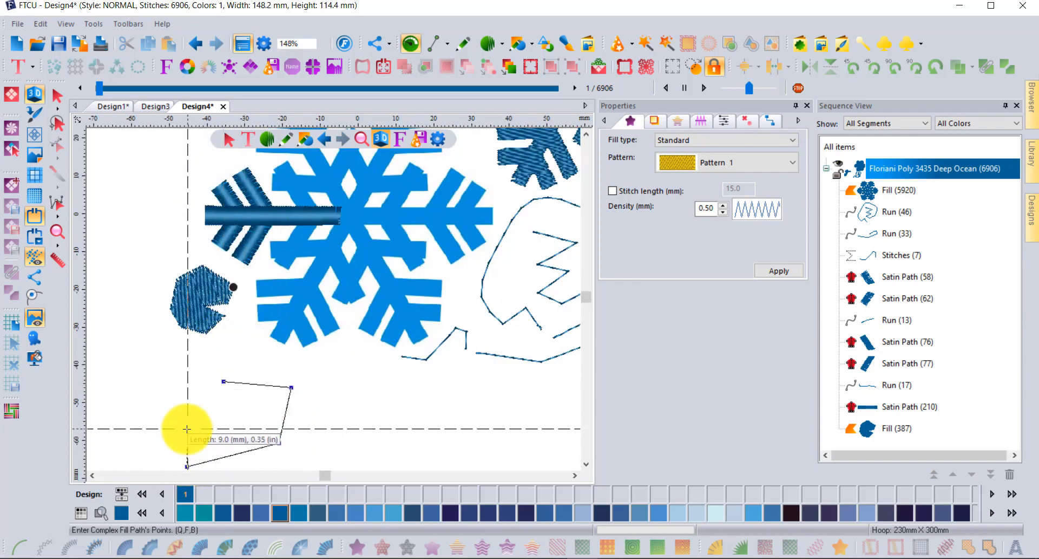
pyautogui.click(187, 429)
pyautogui.click(162, 422)
pyautogui.click(169, 398)
pyautogui.click(142, 387)
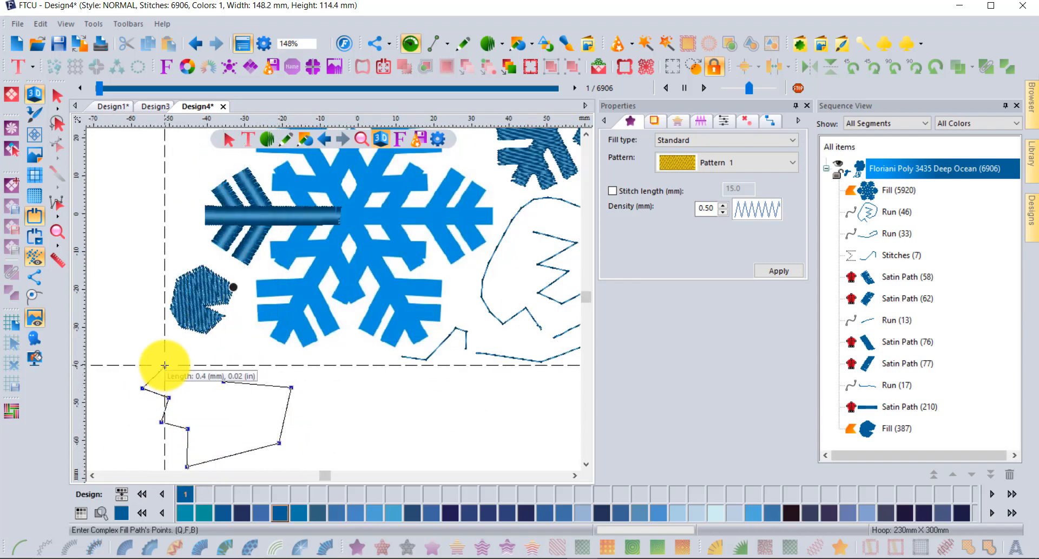
pyautogui.click(164, 366)
pyautogui.click(183, 366)
pyautogui.click(202, 349)
pyautogui.click(191, 393)
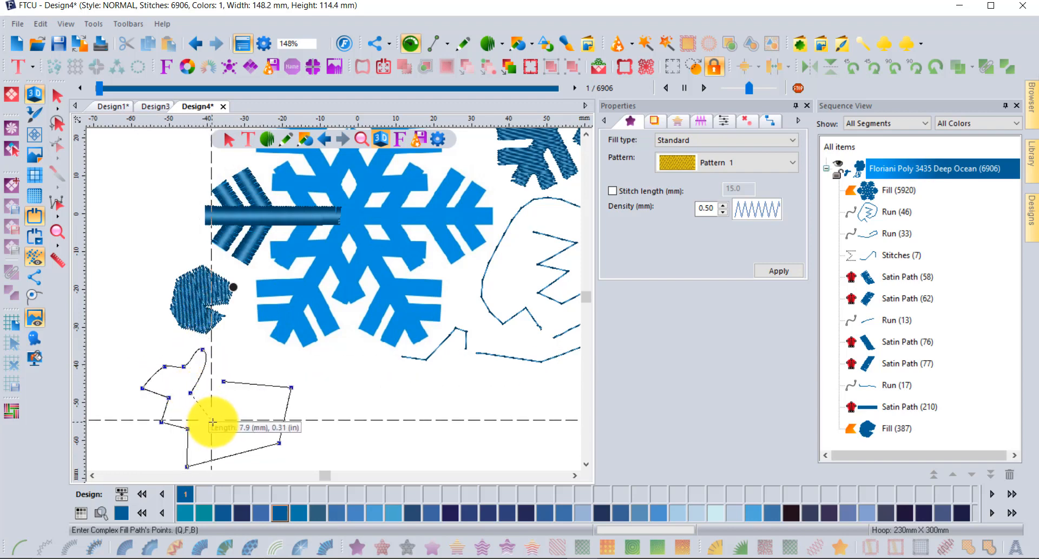
pyautogui.click(212, 422)
pyautogui.click(238, 430)
pyautogui.click(241, 414)
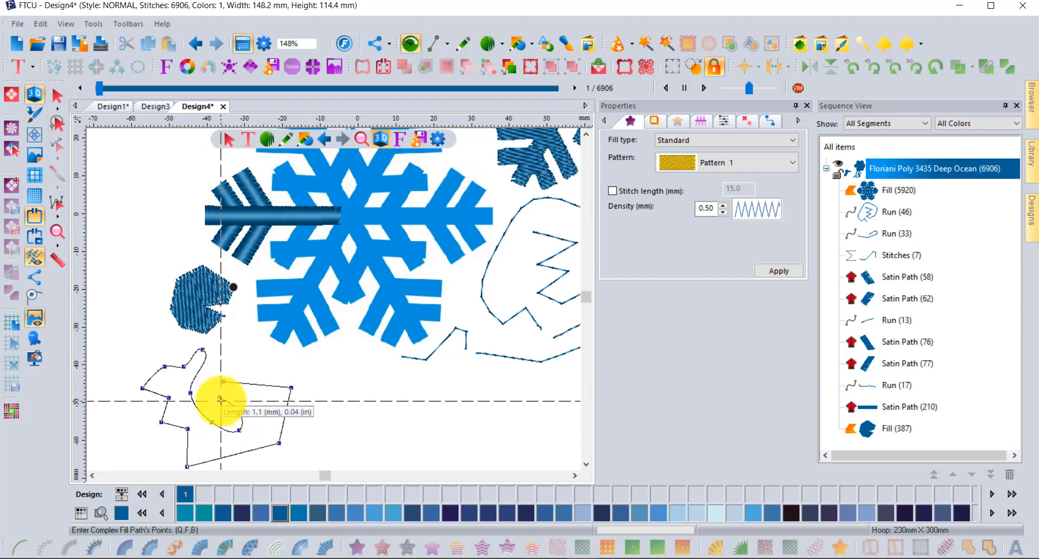
pyautogui.scroll(2, 213, 400)
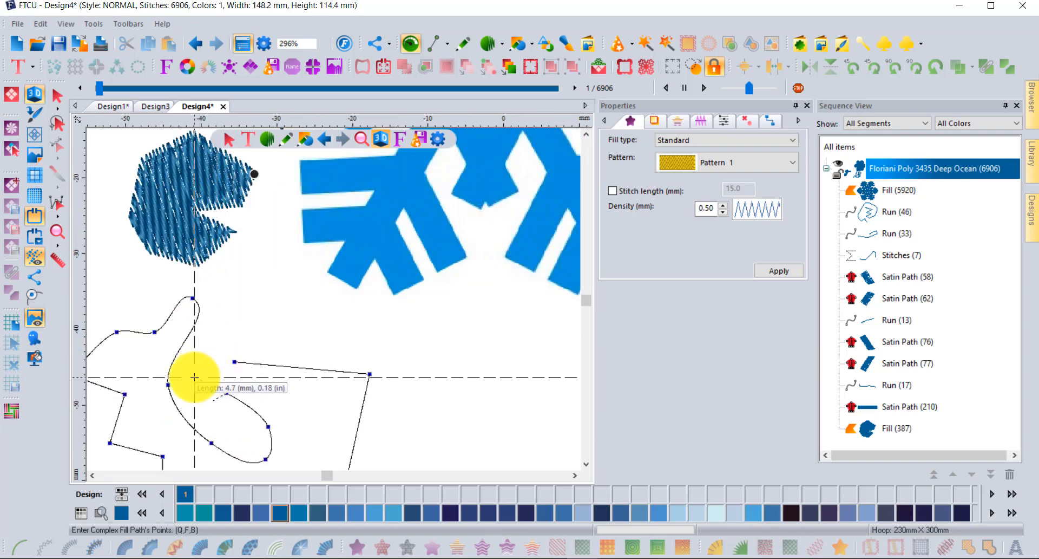
pyautogui.press('Return')
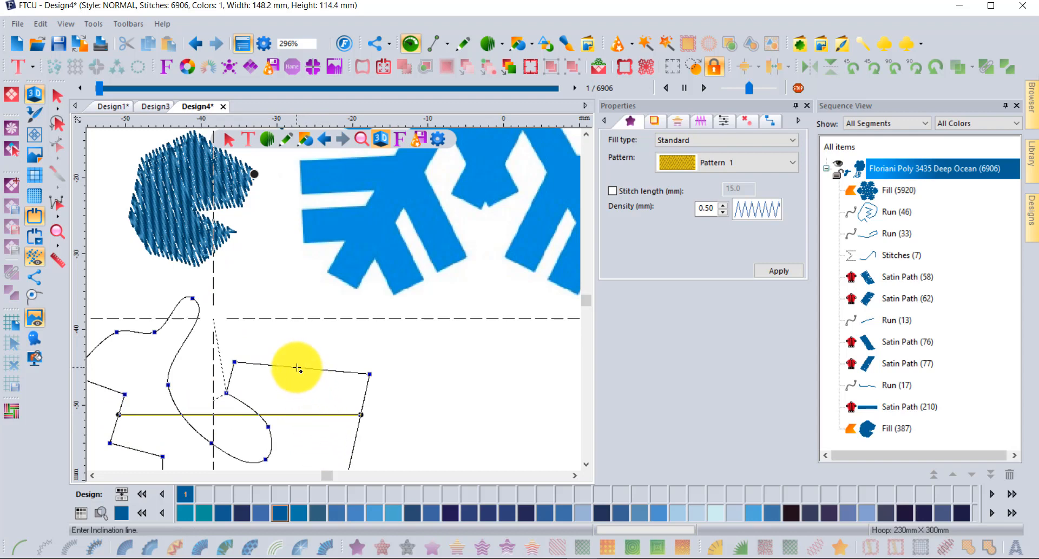
# Step: Set a slanted inclination line on the irregular shape and place its entry and exit points, ending at its upper outer corner
pyautogui.moveTo(297, 369); pyautogui.dragTo(329, 448)
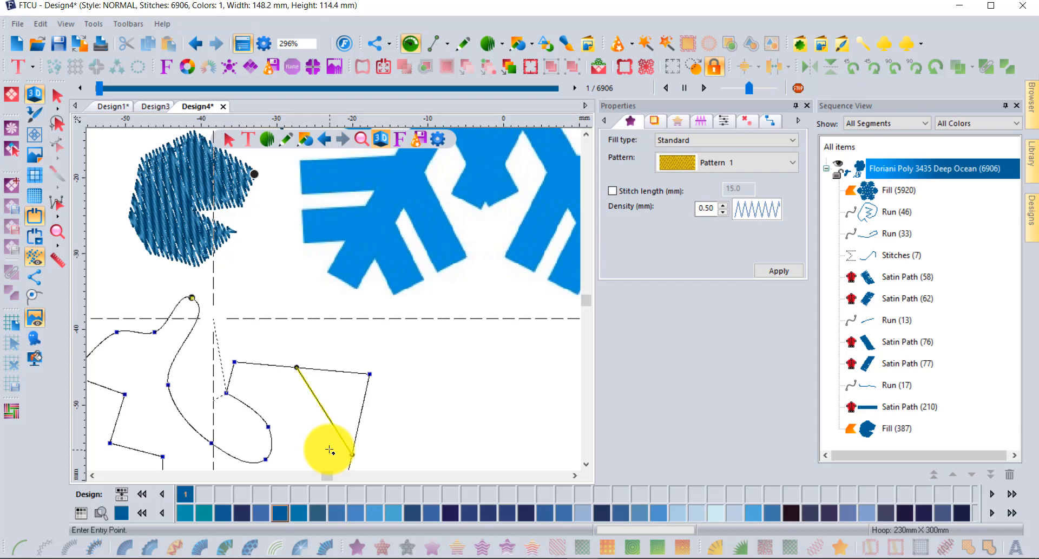
pyautogui.click(370, 374)
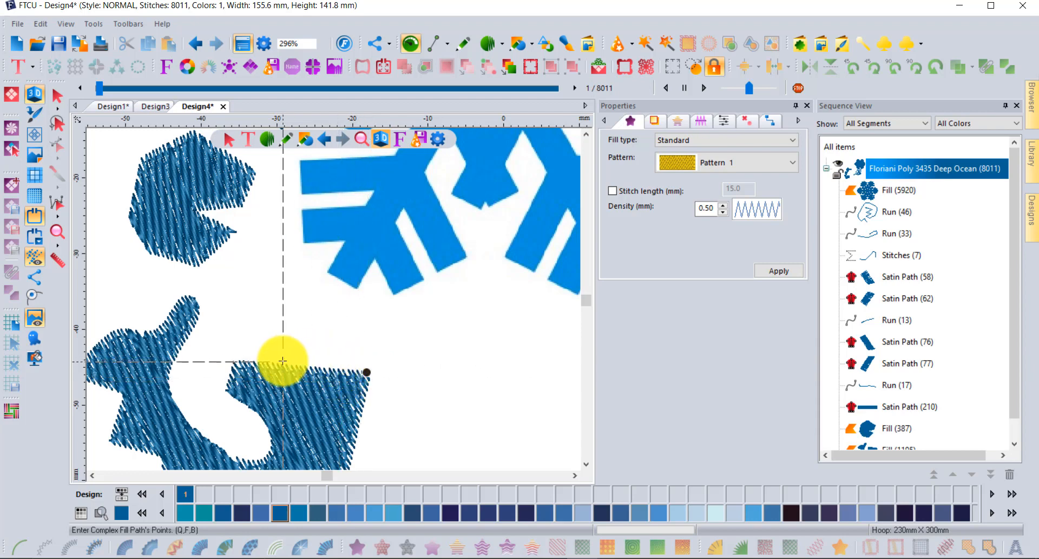
# Step: Draw a small five-sided complex fill about 11 by 17 mm in the empty area below the snowflake
pyautogui.scroll(-2, 471, 379)
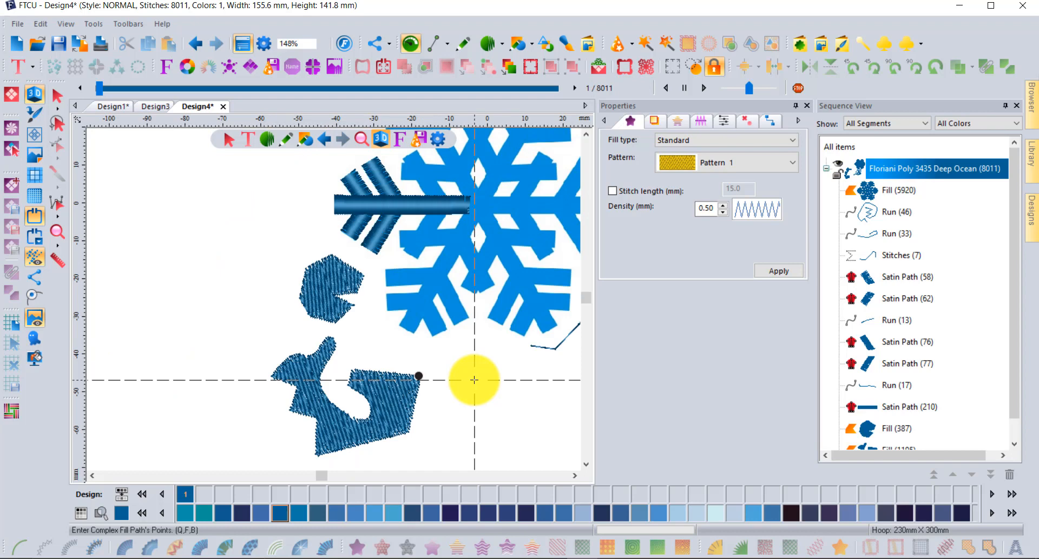
pyautogui.click(475, 380)
pyautogui.click(501, 397)
pyautogui.click(483, 446)
pyautogui.click(468, 442)
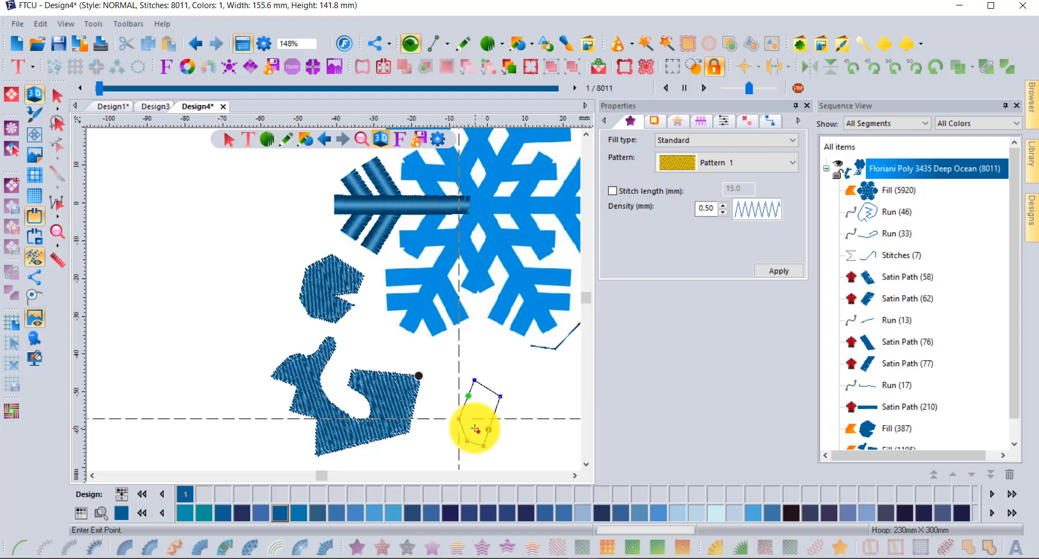
pyautogui.click(474, 427)
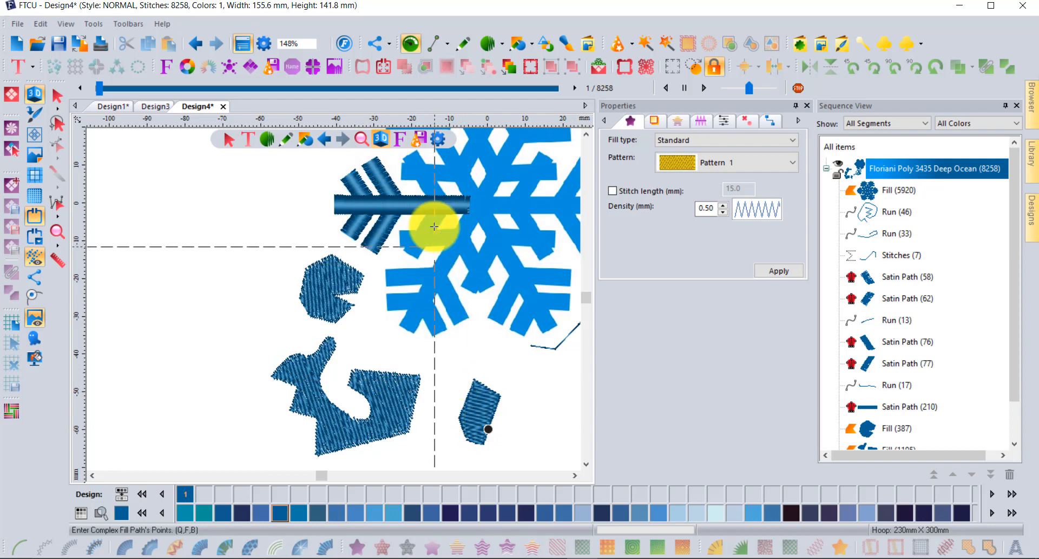
pyautogui.click(503, 45)
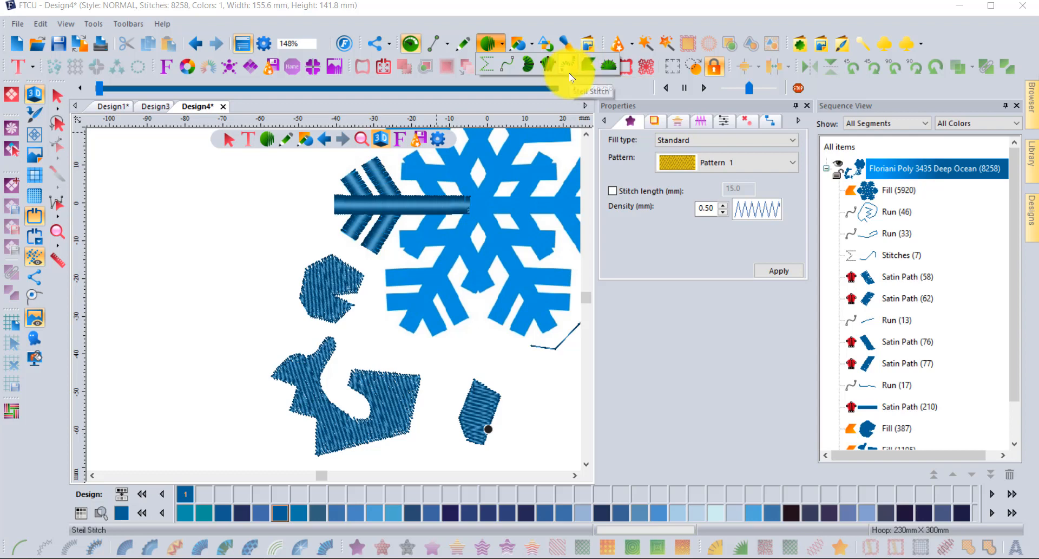
pyautogui.click(58, 96)
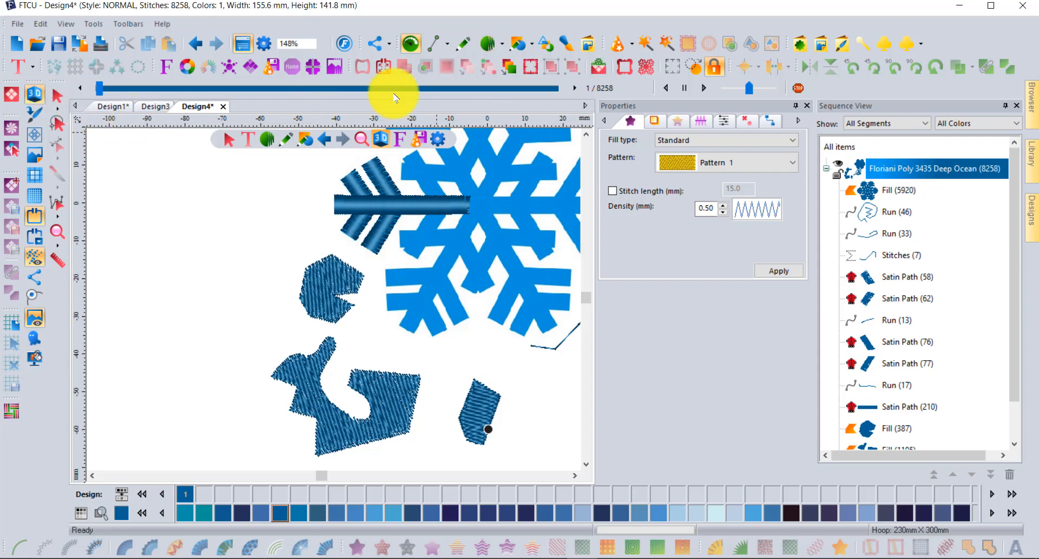
# Step: Draw the straight zigzag section of an open artwork path in the empty area beside the fill shapes
pyautogui.click(465, 43)
pyautogui.click(205, 198)
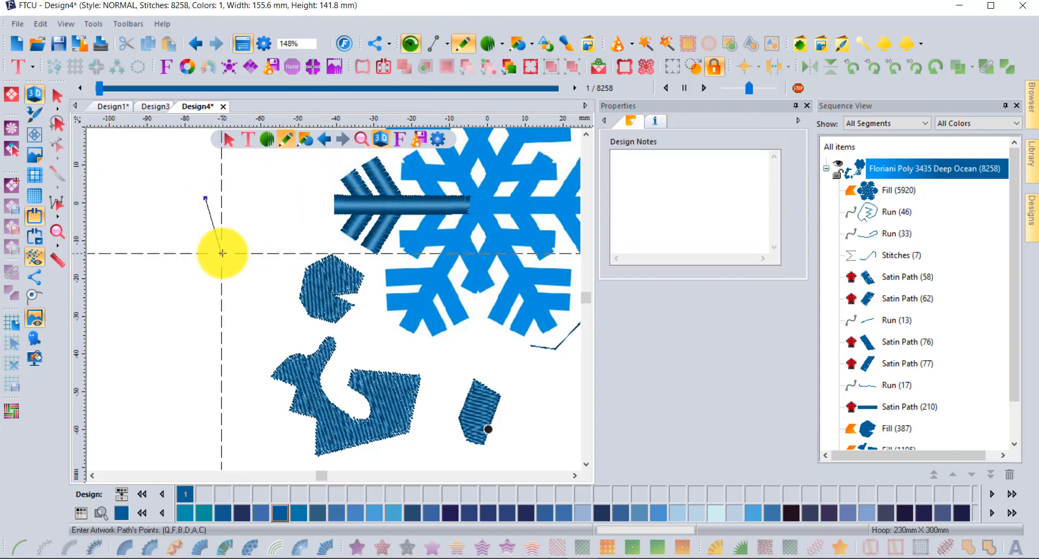
pyautogui.click(222, 253)
pyautogui.click(170, 296)
pyautogui.click(201, 326)
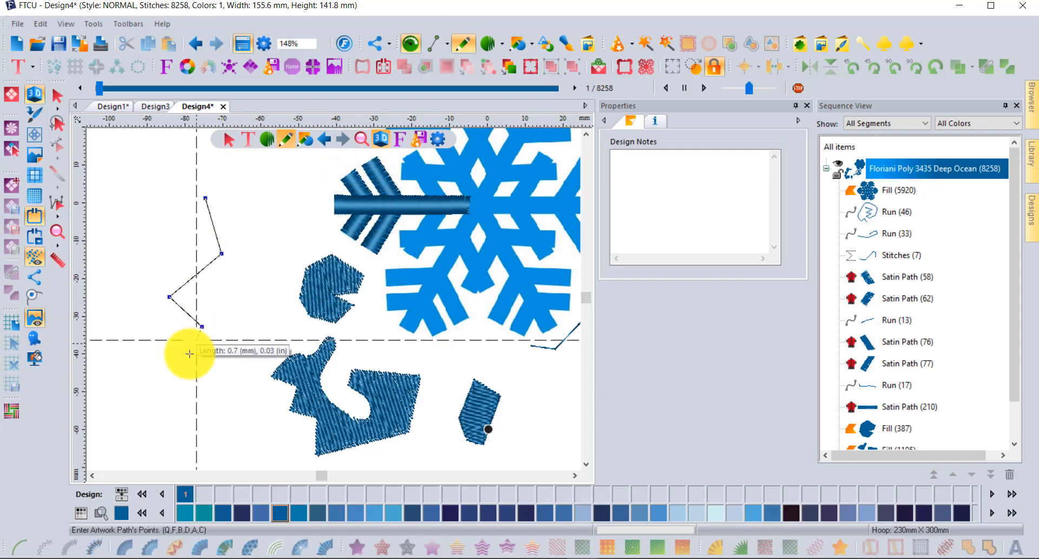
pyautogui.click(165, 365)
pyautogui.click(208, 377)
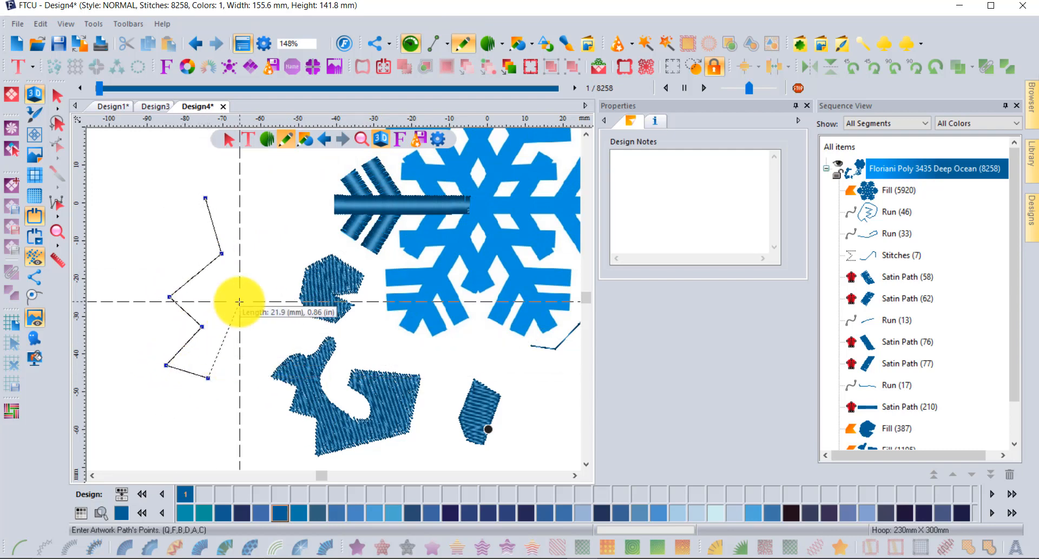
# Step: Finish the artwork path with curved points looping over its starting point, making it about 23 by 56 mm overall, and select it
pyautogui.rightClick(240, 301)
pyautogui.rightClick(223, 243)
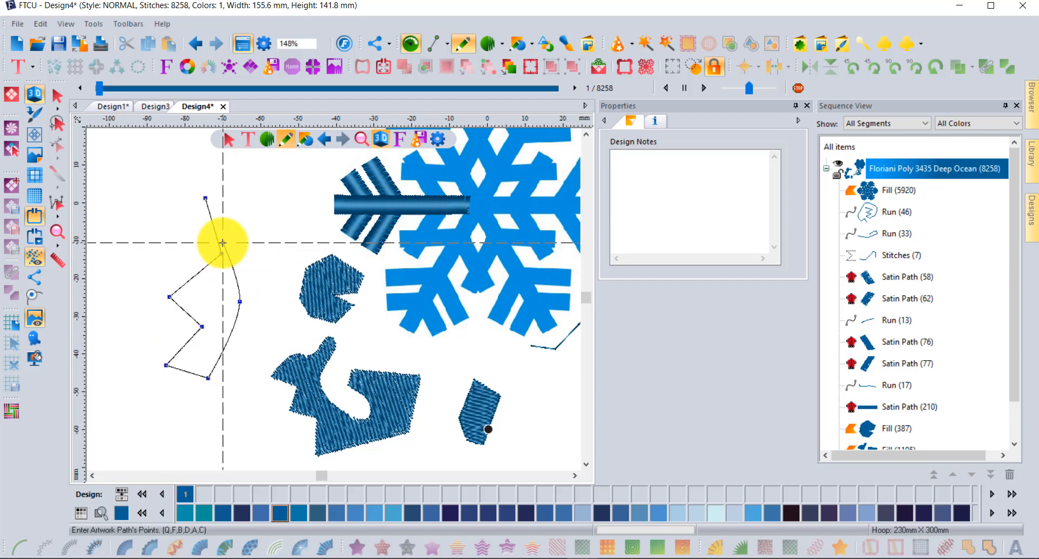
pyautogui.rightClick(245, 216)
pyautogui.rightClick(243, 178)
pyautogui.rightClick(196, 170)
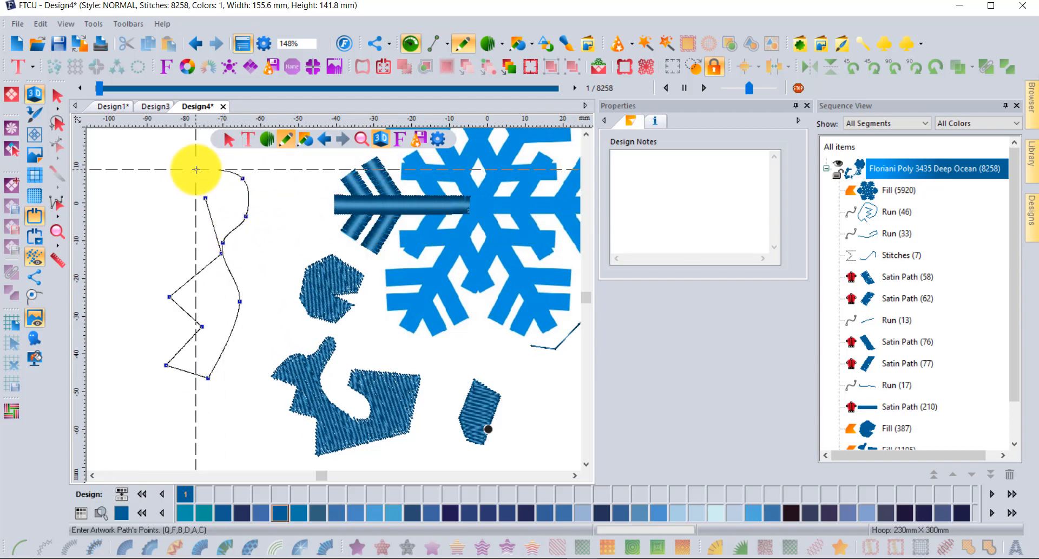
pyautogui.rightClick(163, 198)
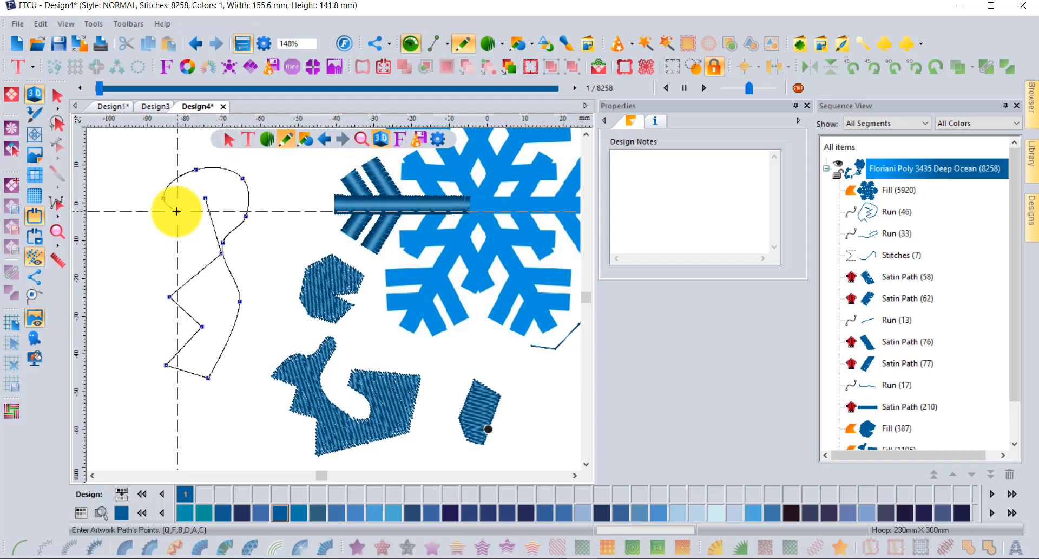
pyautogui.rightClick(177, 211)
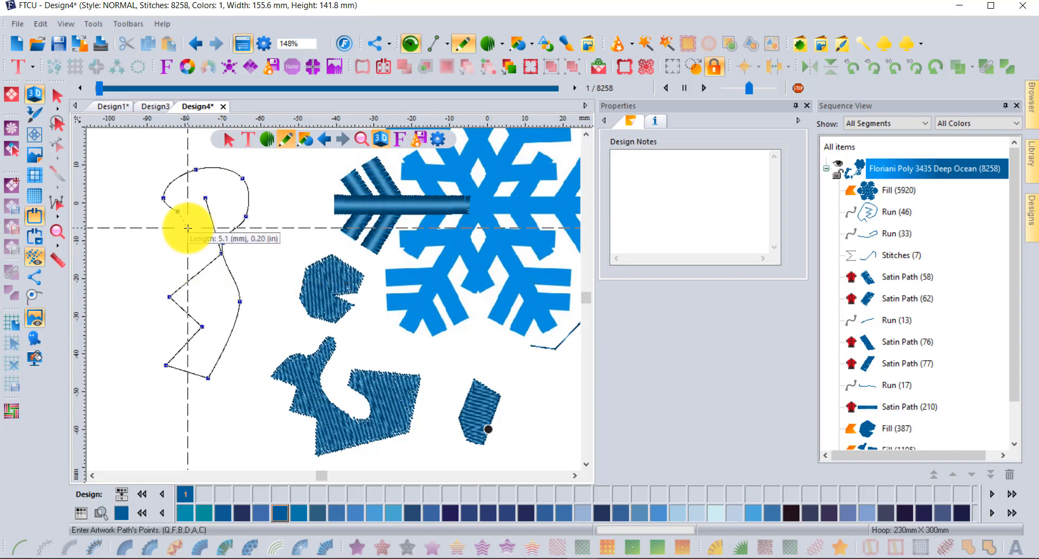
pyautogui.press('Return')
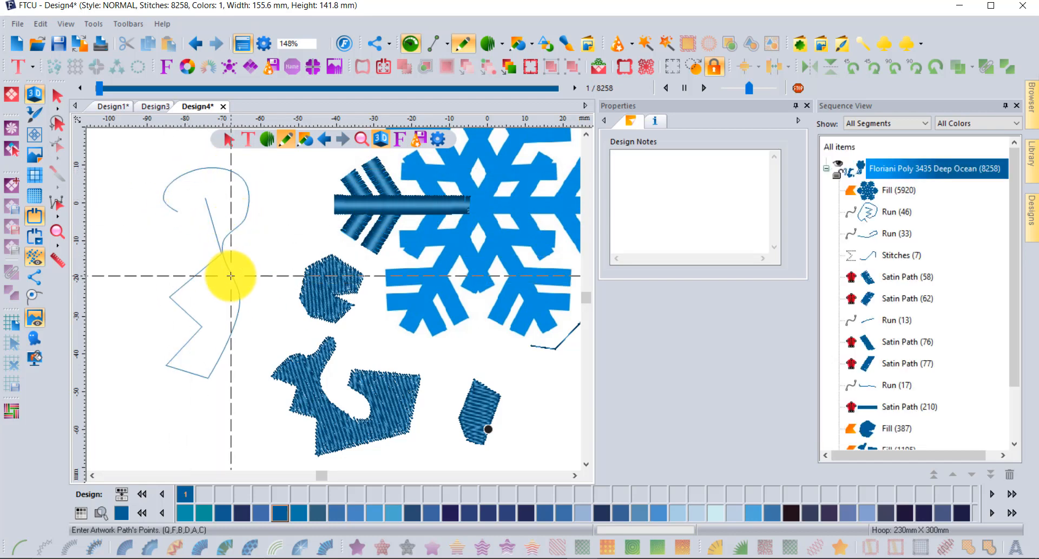
pyautogui.click(56, 100)
pyautogui.click(58, 96)
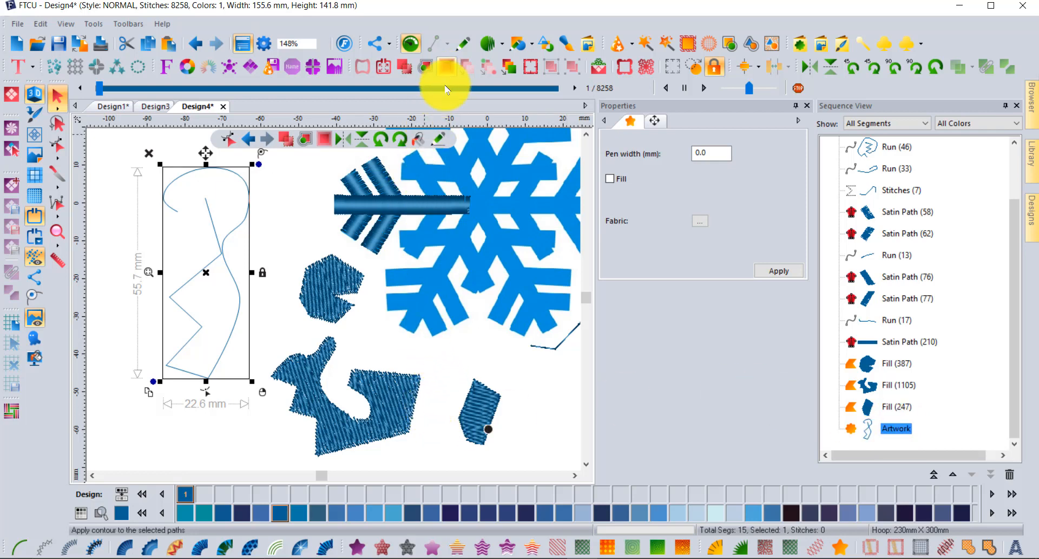
# Step: Convert the selected artwork path to a run stitch, replace that with a complex fill using standard Pattern 1, and deselect it
pyautogui.click(23, 545)
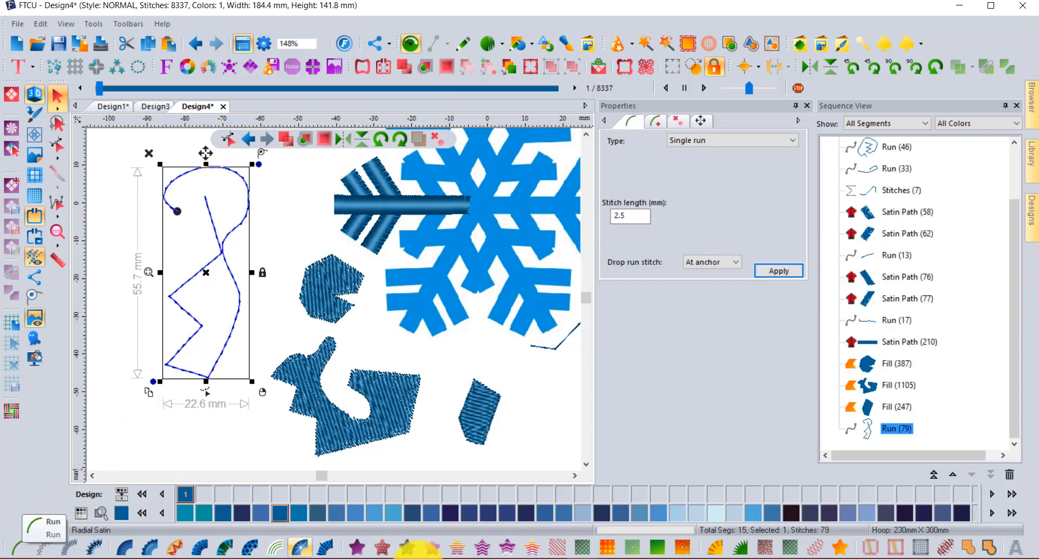
pyautogui.click(356, 548)
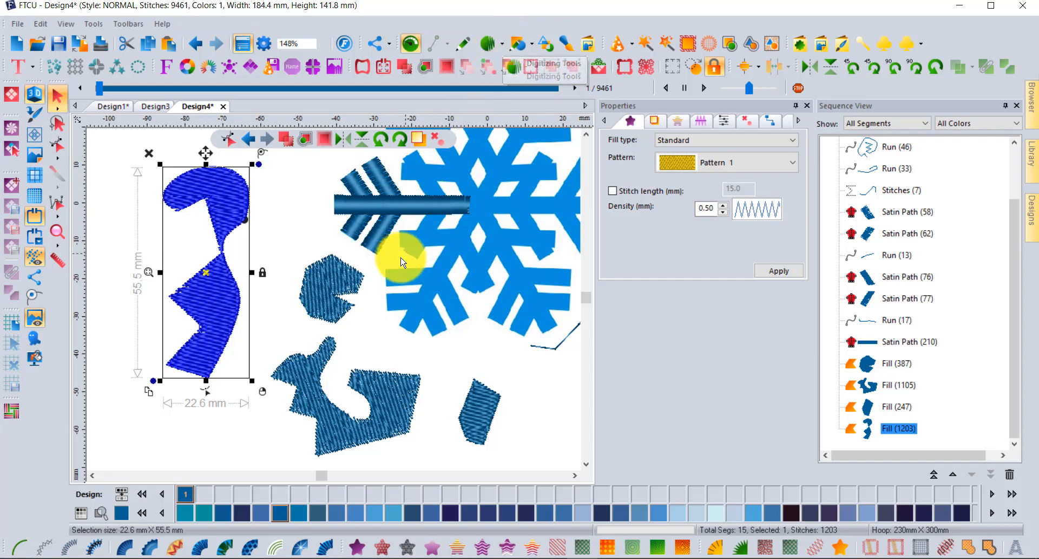
pyautogui.click(120, 152)
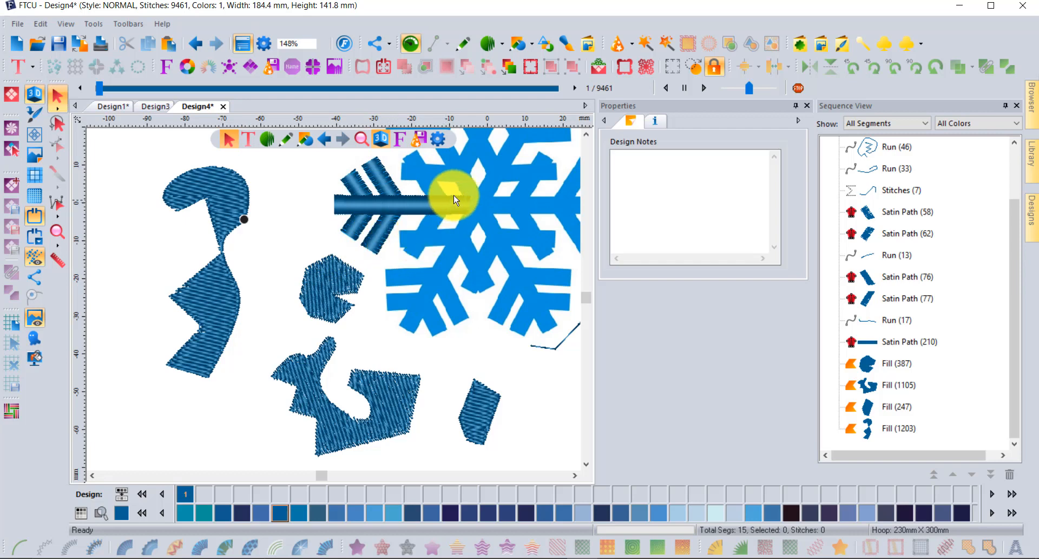
pyautogui.click(586, 134)
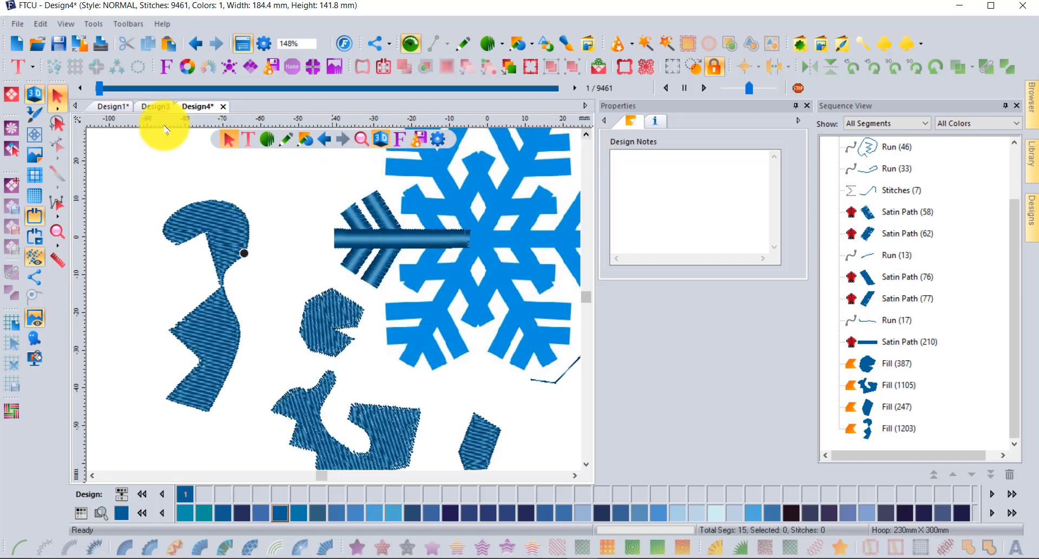
# Step: Switch to Design1, expand its thread color in the sequence, and select the segments from the first run through the second Satin Path (42)
pyautogui.click(118, 108)
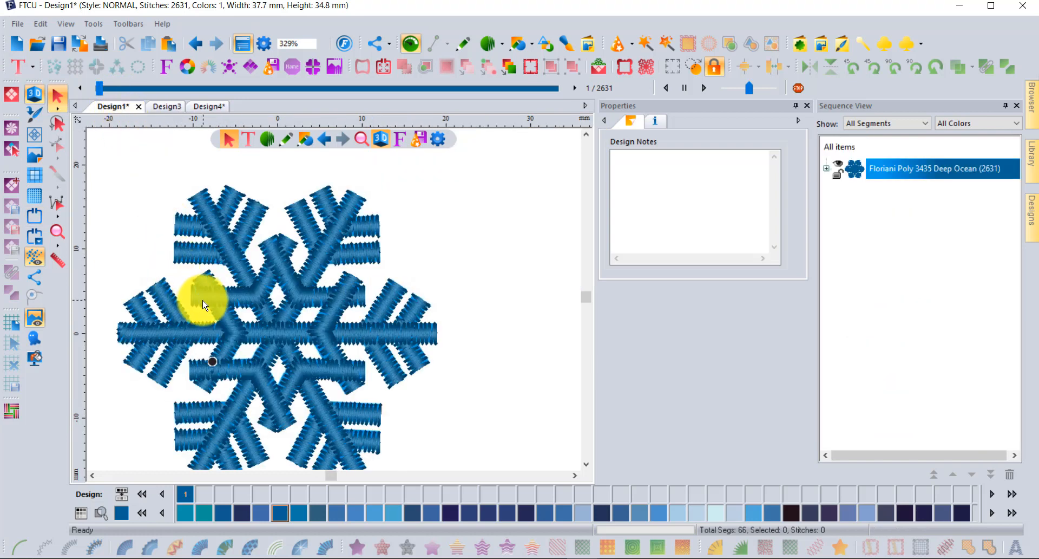
pyautogui.click(827, 169)
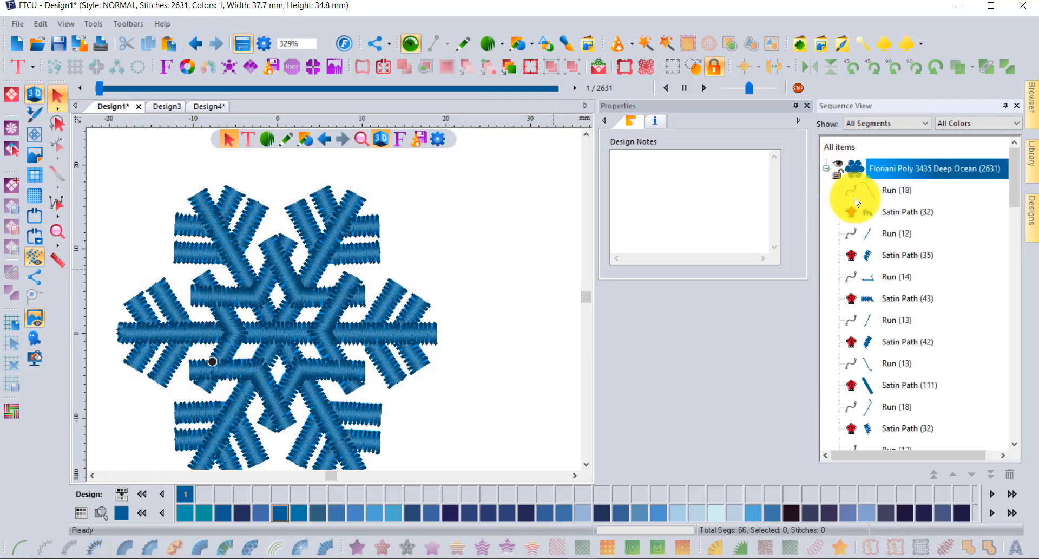
pyautogui.click(885, 192)
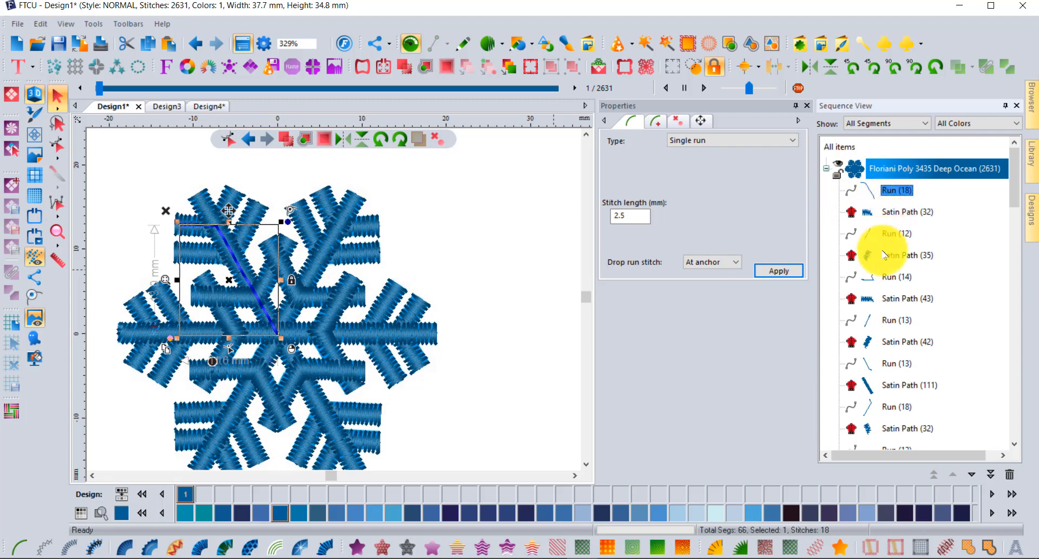
pyautogui.click(1014, 443)
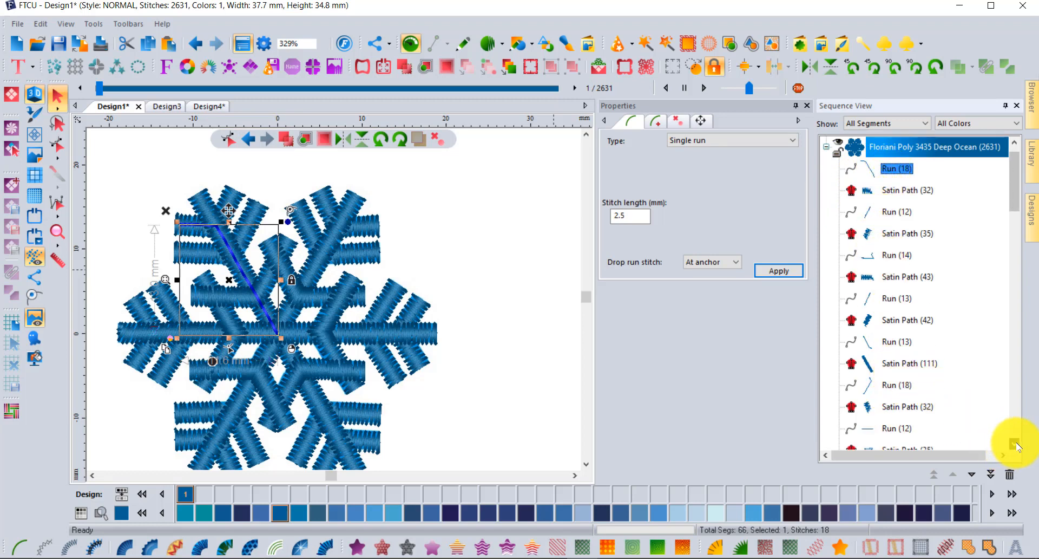
pyautogui.click(1015, 444)
pyautogui.click(1015, 444)
pyautogui.click(1014, 444)
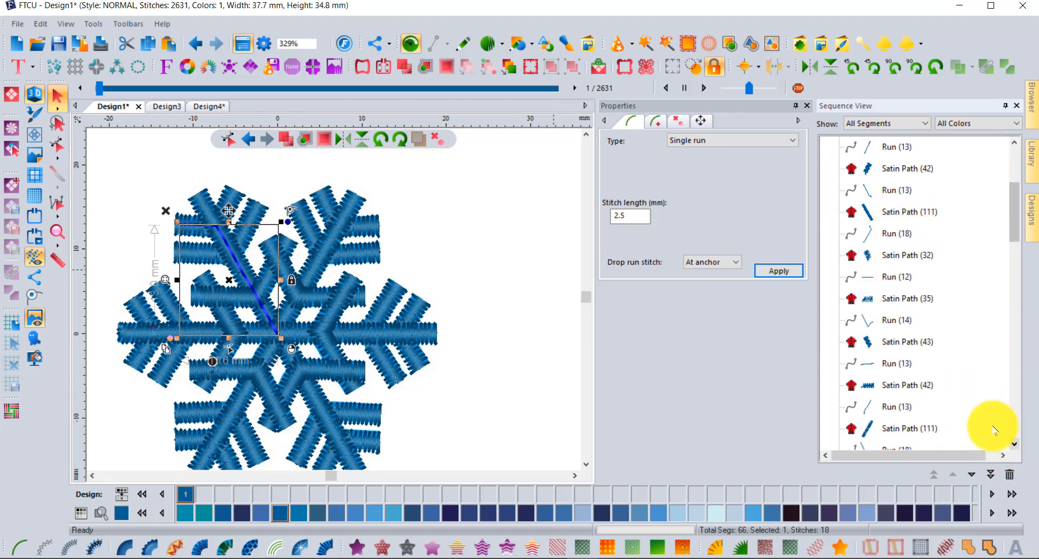
pyautogui.keyDown('shift'); pyautogui.click(878, 385); pyautogui.keyUp('shift')
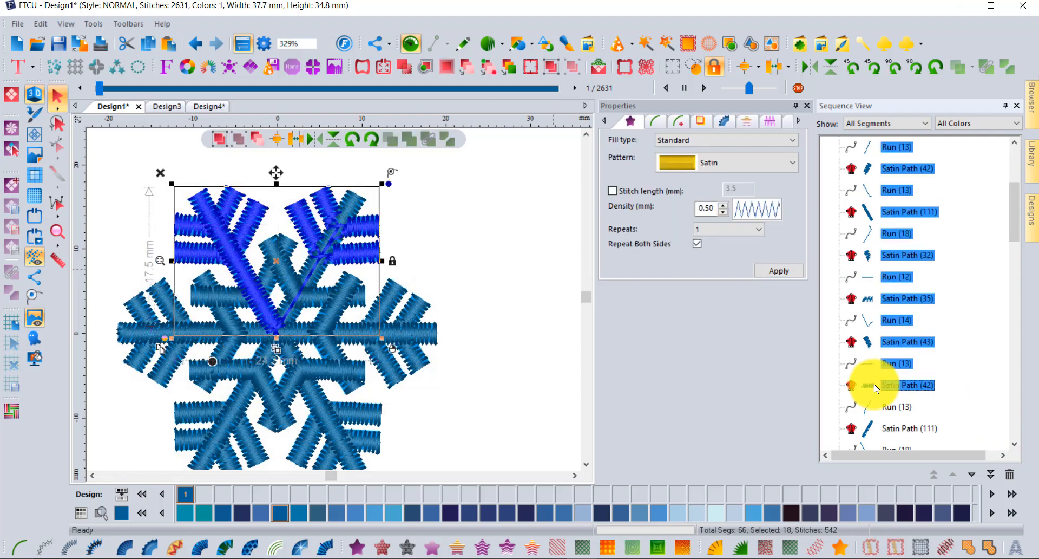
# Step: Inspect the segment order by selecting all runs and satin paths of the snowflake's upper-left arm, and individual segments of the upper-right arm
pyautogui.click(898, 234)
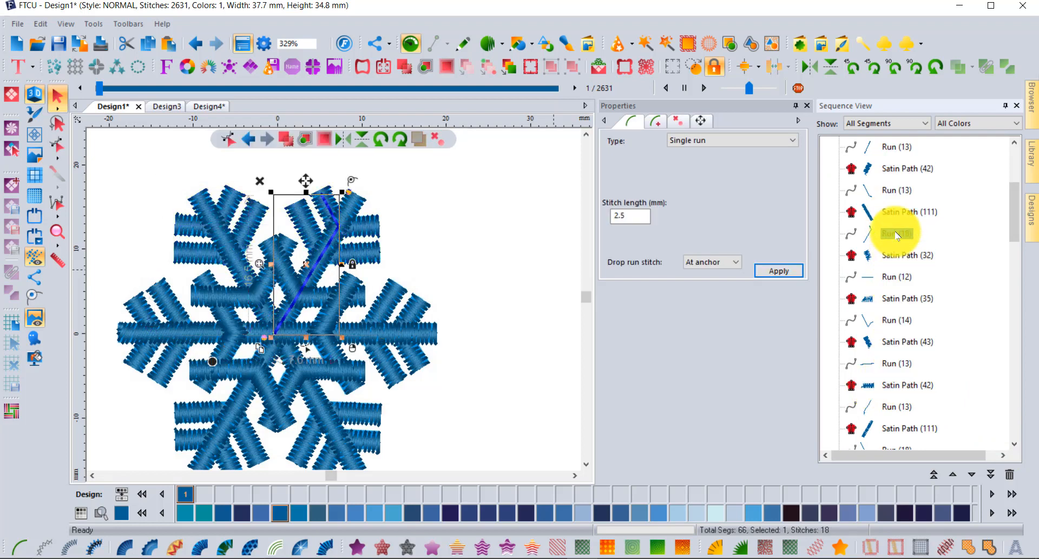
pyautogui.click(898, 213)
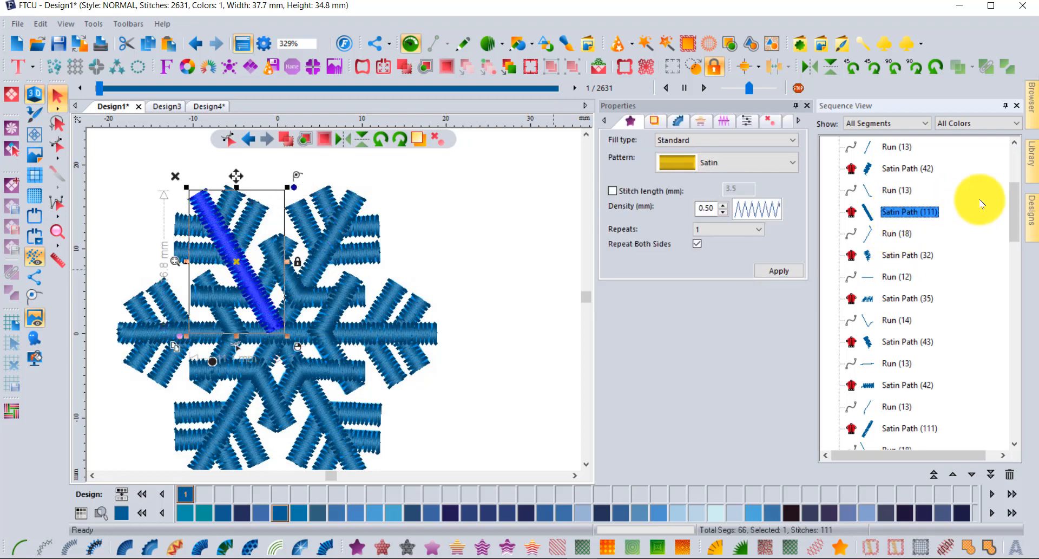
pyautogui.scroll(3, 981, 204)
pyautogui.keyDown('shift'); pyautogui.click(885, 194); pyautogui.keyUp('shift')
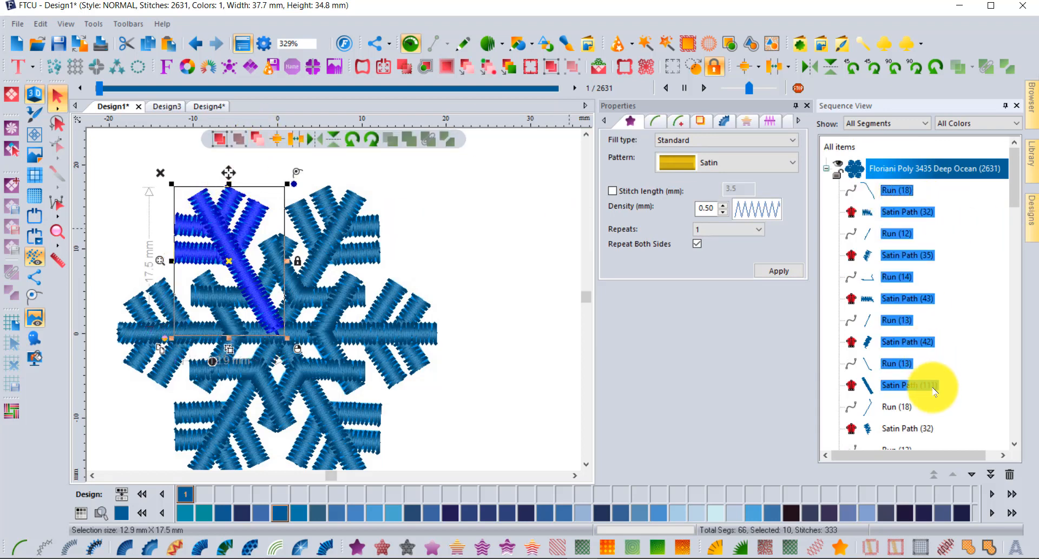
pyautogui.scroll(-3, 934, 390)
pyautogui.click(893, 341)
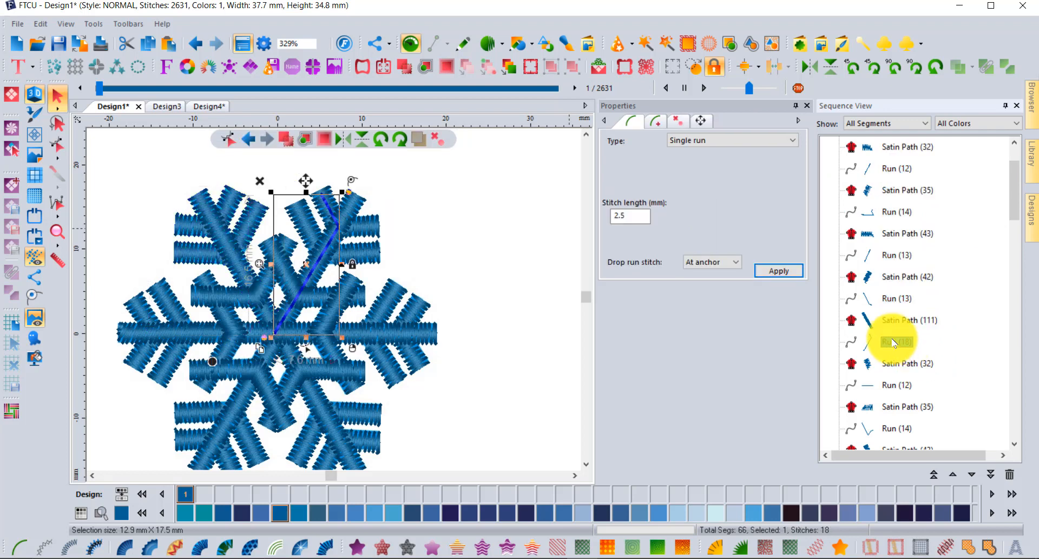
pyautogui.click(890, 405)
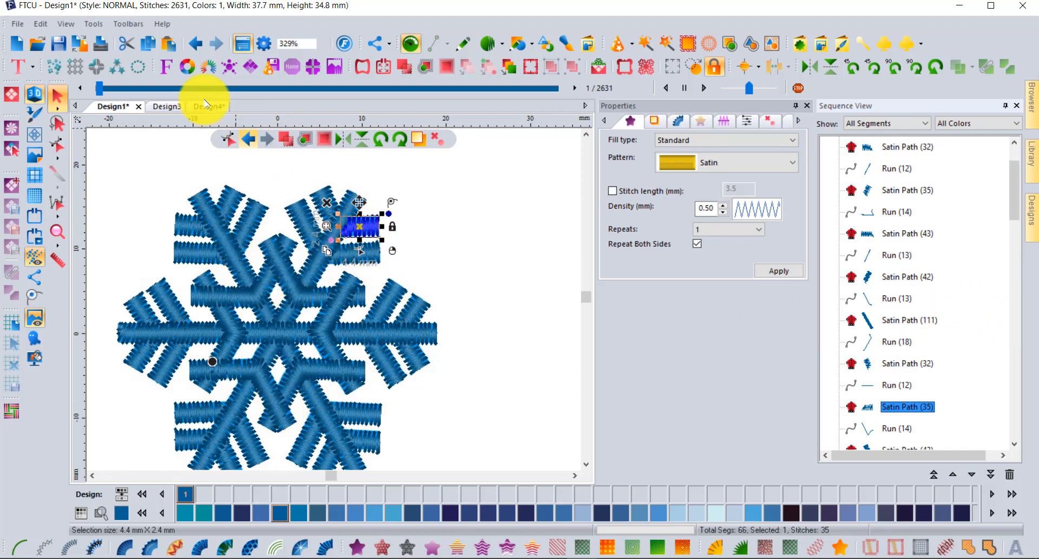
# Step: Play the stitch simulation of the whole snowflake, raise its speed to maximum, and return to the Selection tool
pyautogui.click(704, 88)
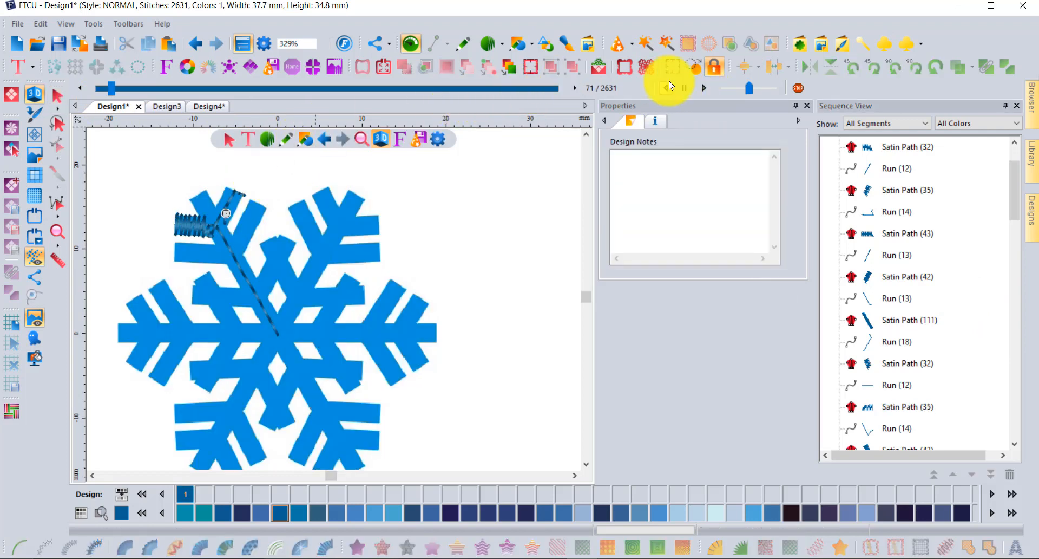
pyautogui.click(765, 91)
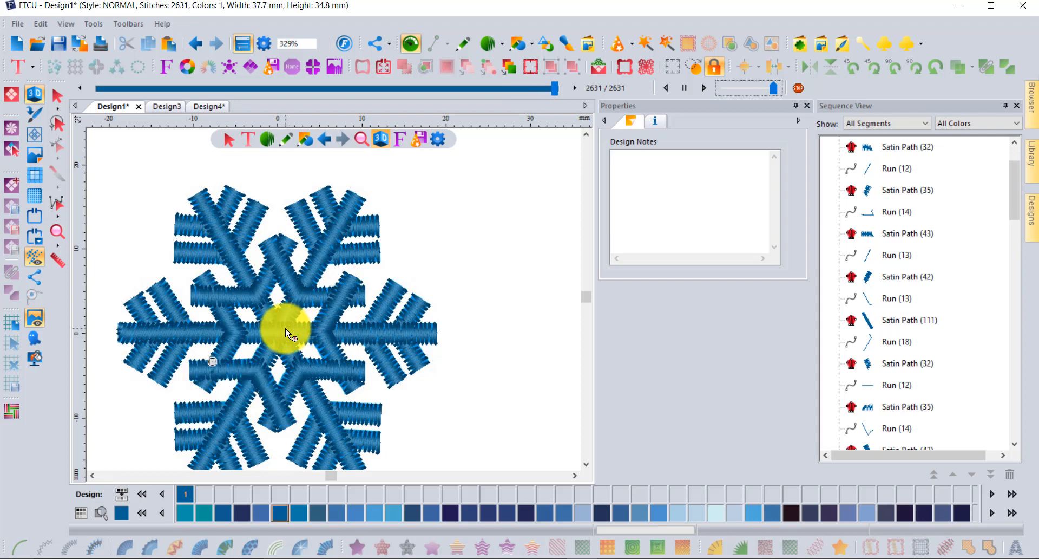
pyautogui.click(57, 96)
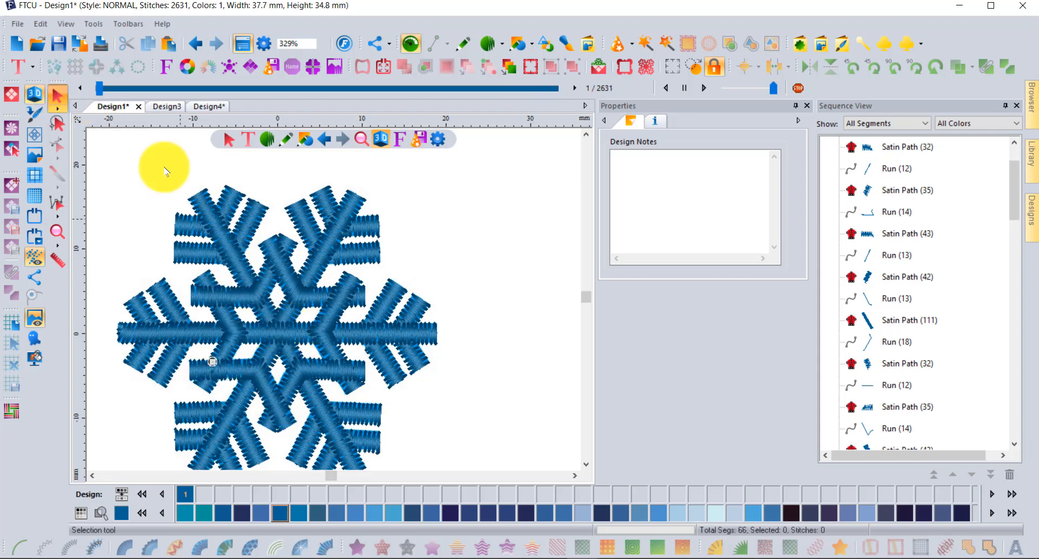
pyautogui.scroll(-3, 234, 307)
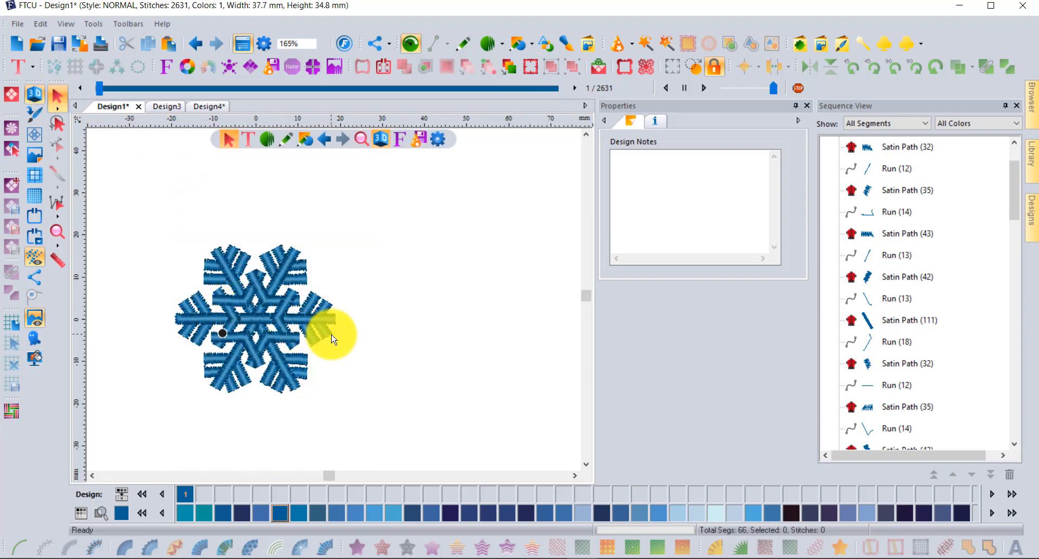